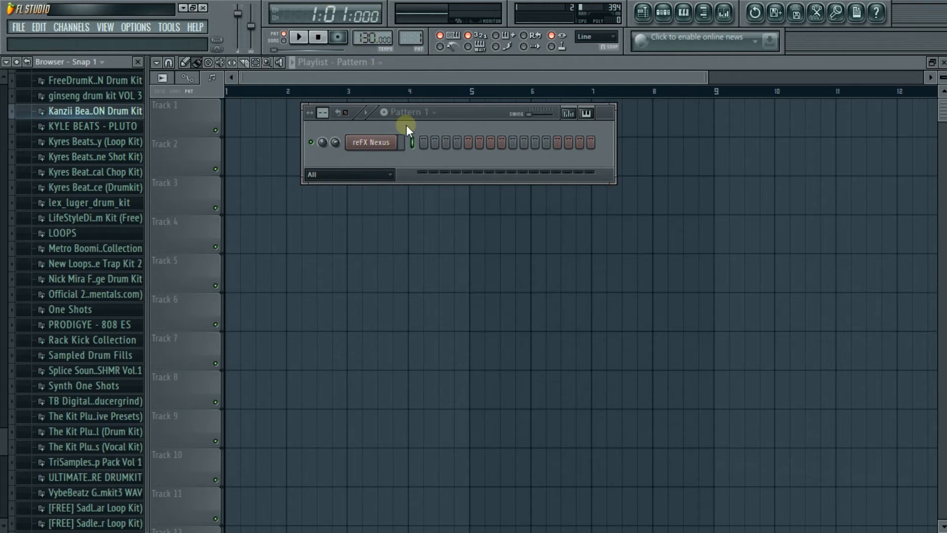
# Open the reFX Nexus plugin to check which preset is loaded, and close its windows
pyautogui.click(380, 148)
pyautogui.click(575, 133)
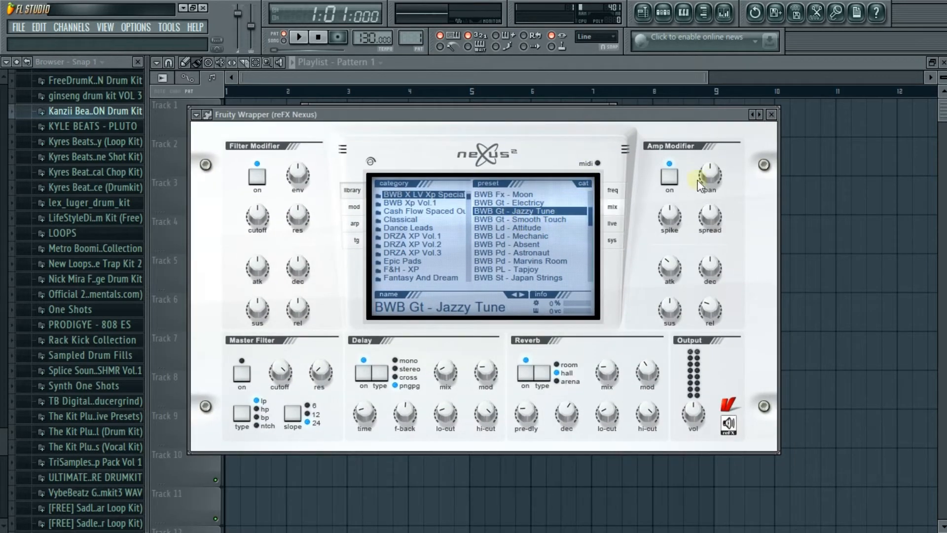
pyautogui.click(771, 115)
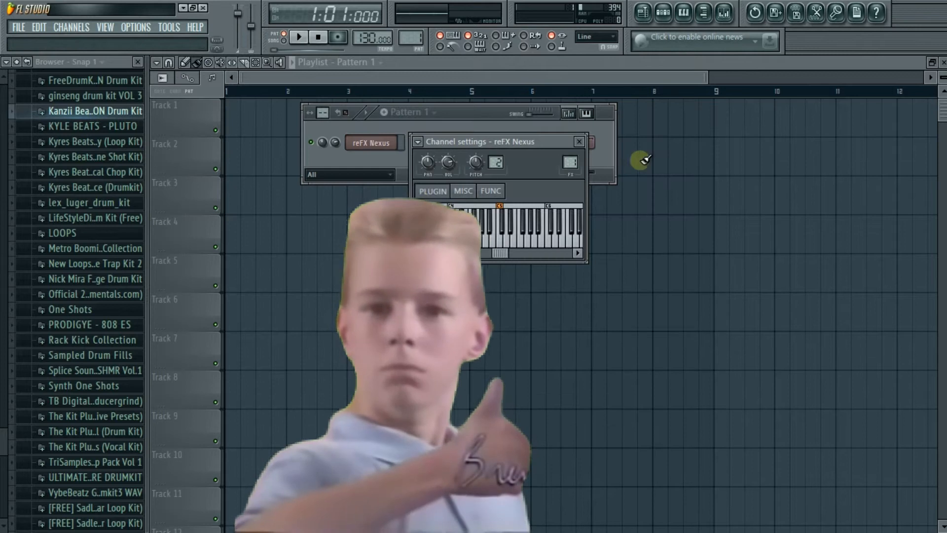
pyautogui.click(579, 142)
# Open the piano roll for the reFX Nexus channel and place a D5 note at the start of bar 1
pyautogui.rightClick(375, 147)
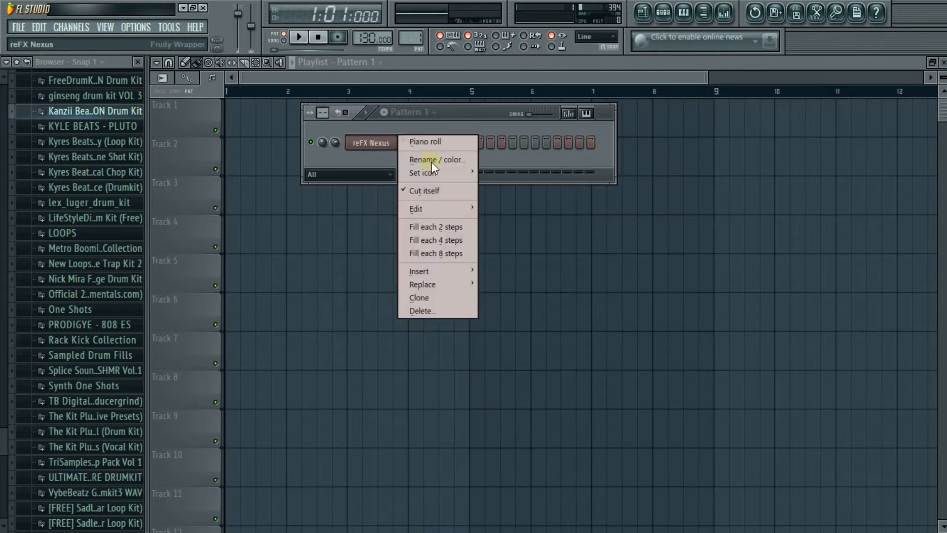
pyautogui.click(441, 142)
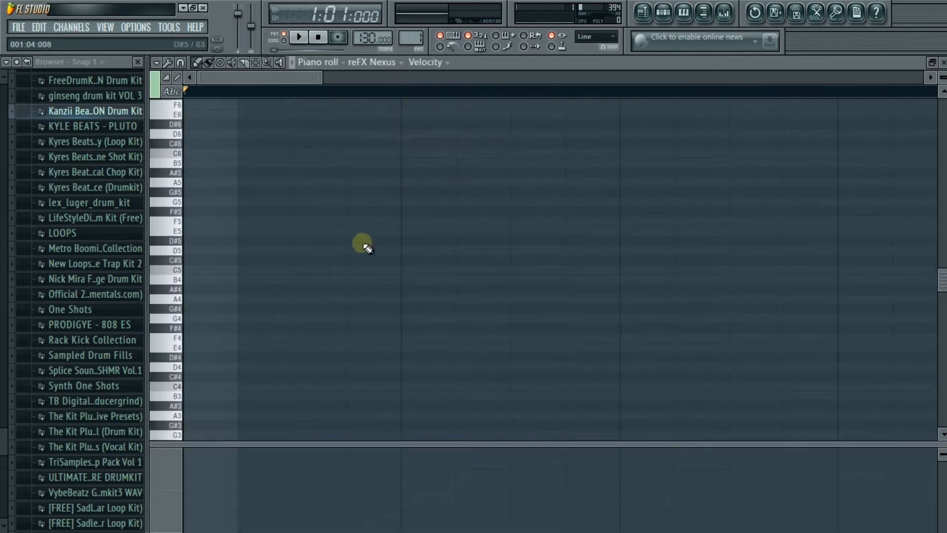
pyautogui.scroll(-6, 316, 241)
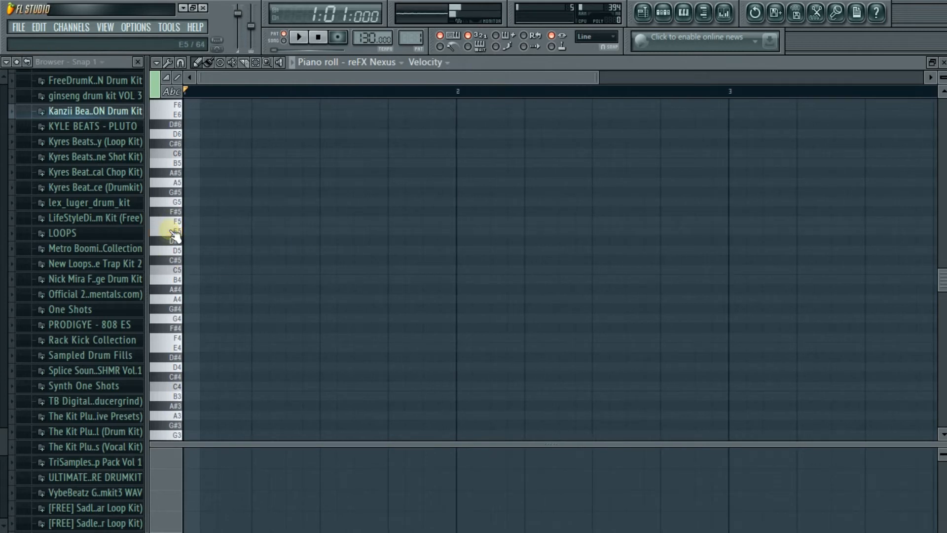
pyautogui.click(186, 252)
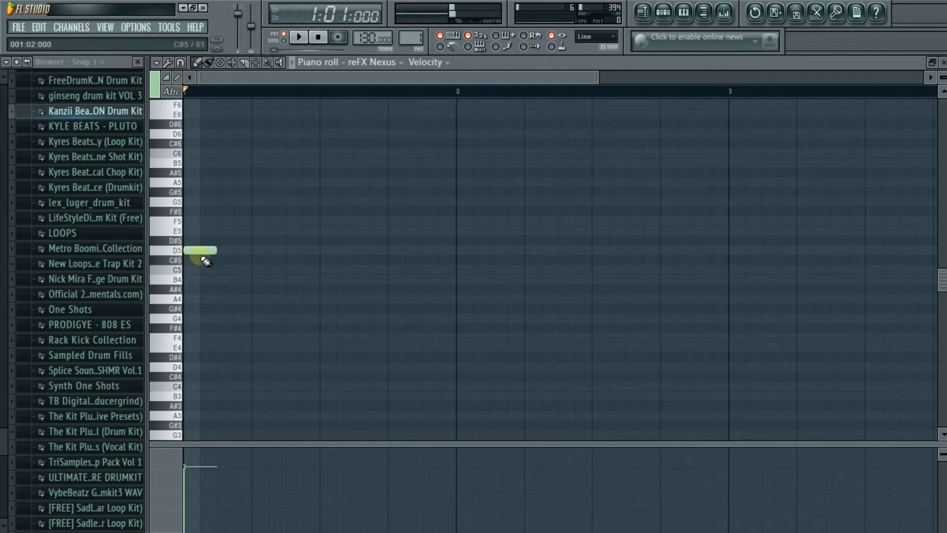
# Try out short F5 and F#5 notes after the D5 note while playing the pattern
pyautogui.click(220, 221)
pyautogui.press('space')
pyautogui.press('space')
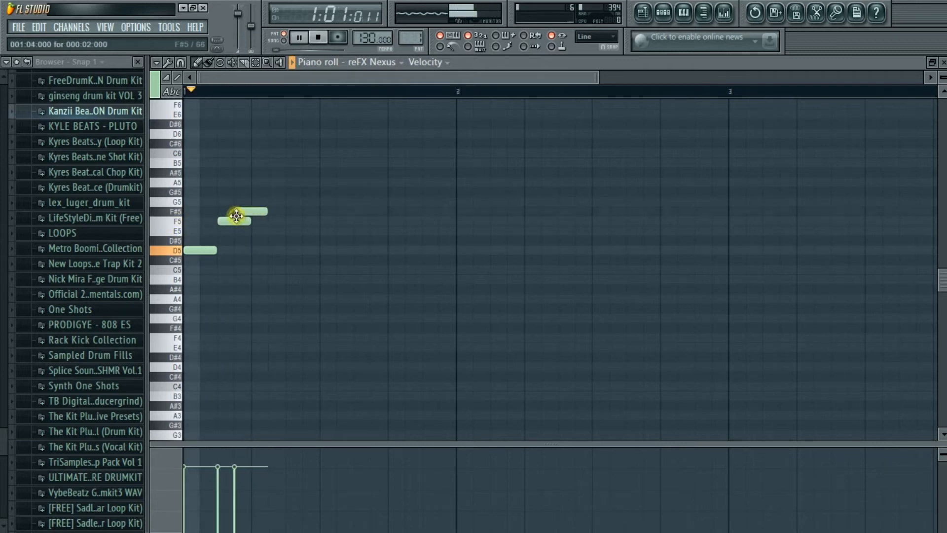
pyautogui.rightClick(246, 220)
pyautogui.click(254, 221)
pyautogui.press('space')
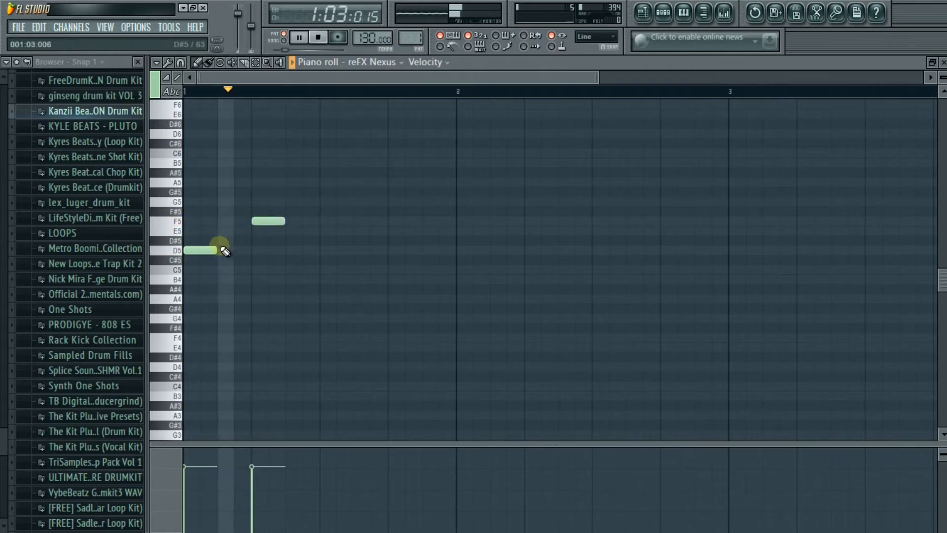
# Lengthen the D5 note to four steps and delete the short F5 note
pyautogui.moveTo(216, 250); pyautogui.dragTo(249, 250)
pyautogui.press('space')
pyautogui.rightClick(267, 221)
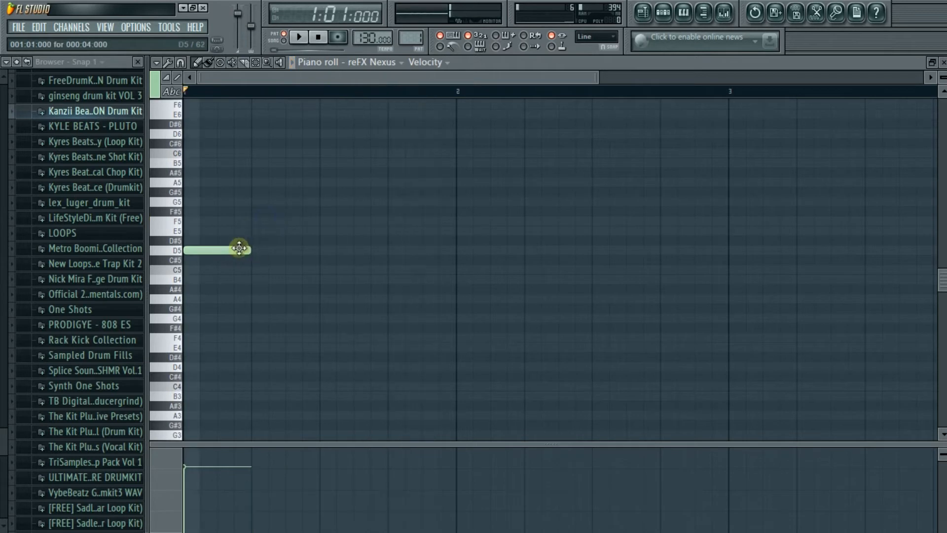
# Add consecutive four-step F5, A5 and G5 notes after the D5 note to fill bar 1, and play the melody
pyautogui.click(254, 221)
pyautogui.click(326, 182)
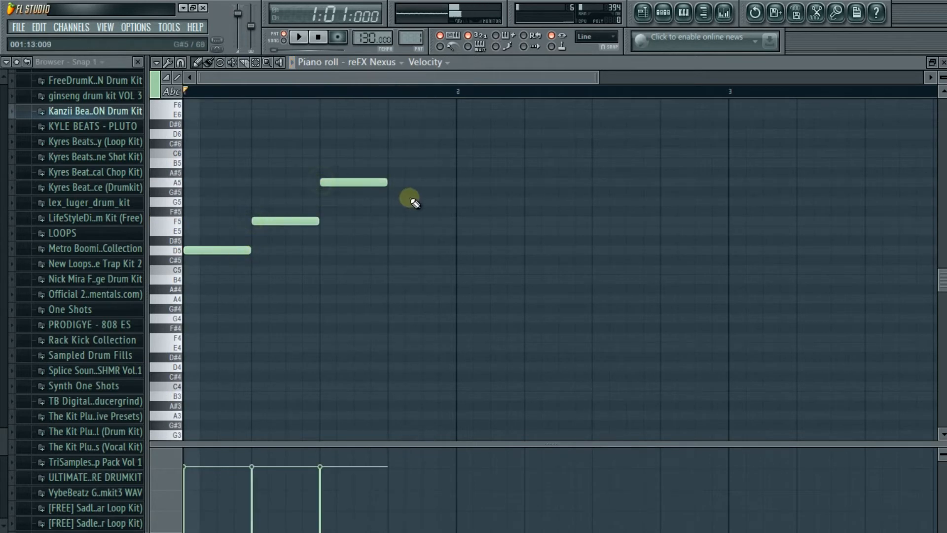
pyautogui.click(391, 202)
pyautogui.press('space')
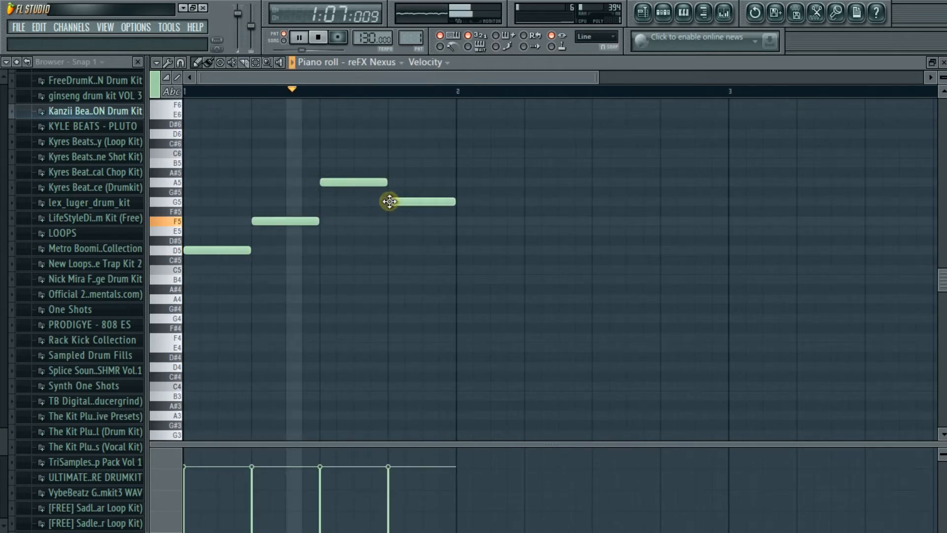
# Duplicate the four-note melody three times so that it fills bars 1 to 4
pyautogui.scroll(-1, 395, 206)
pyautogui.scroll(-1, 395, 206)
pyautogui.hotkey('ctrl', 'b')
pyautogui.hotkey('ctrl', 'b')
pyautogui.hotkey('ctrl', 'b')
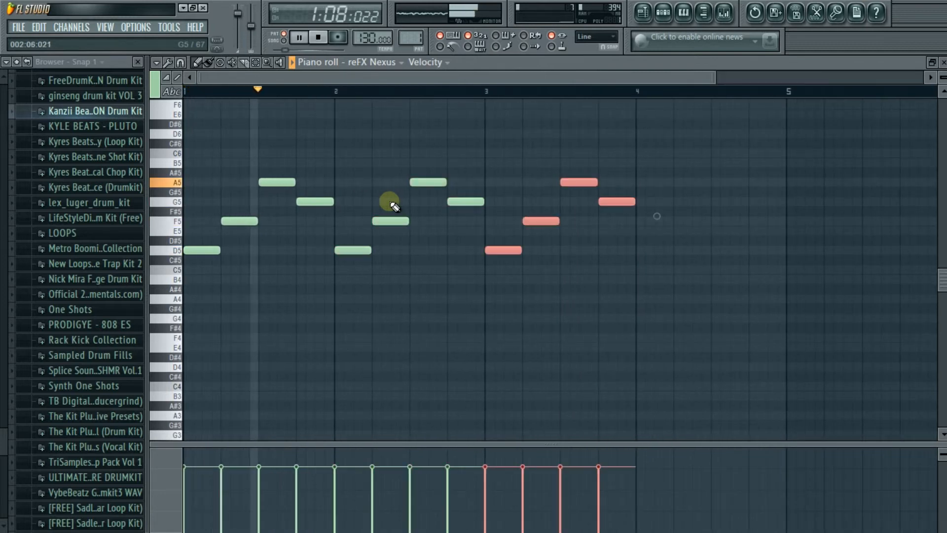
pyautogui.scroll(-2, 590, 317)
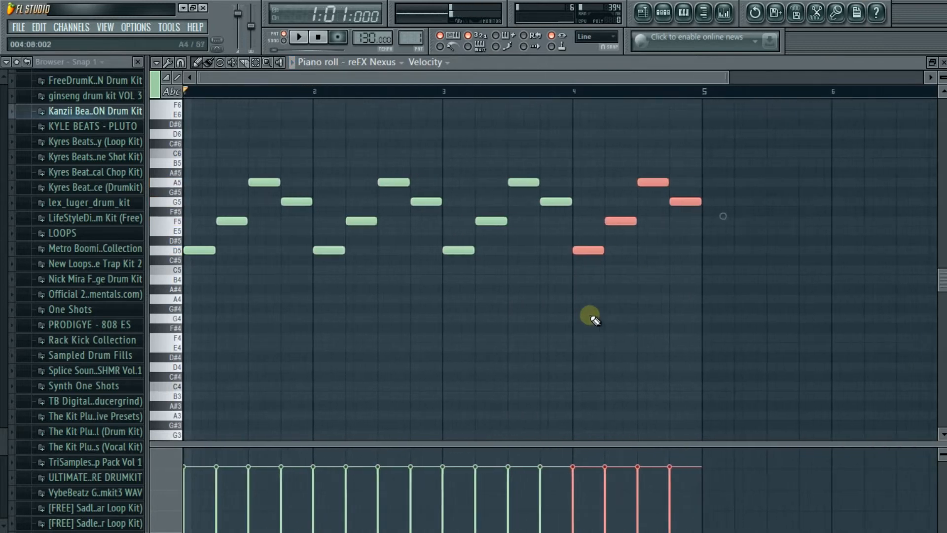
# Deselect the duplicated notes and listen to the four-bar melody
pyautogui.press('space')
pyautogui.click(393, 316)
pyautogui.press('space')
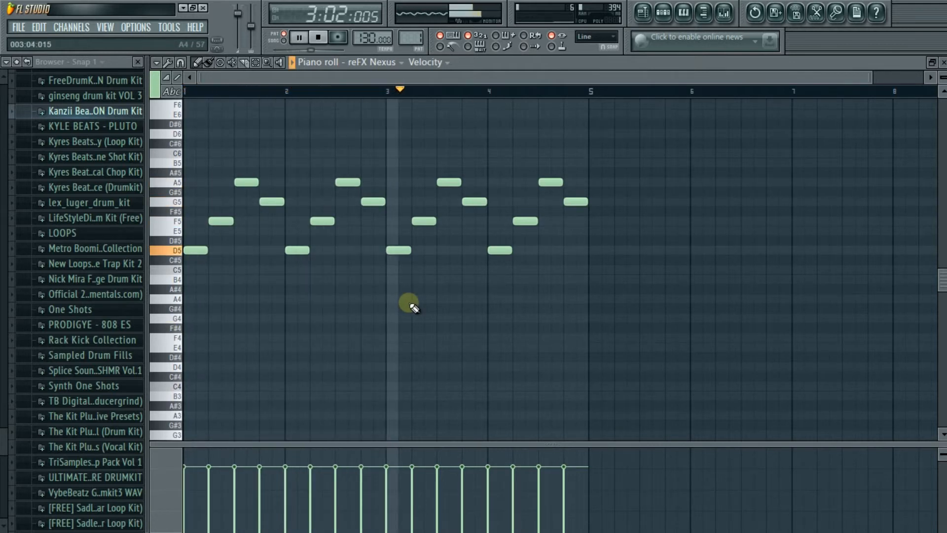
pyautogui.press('space')
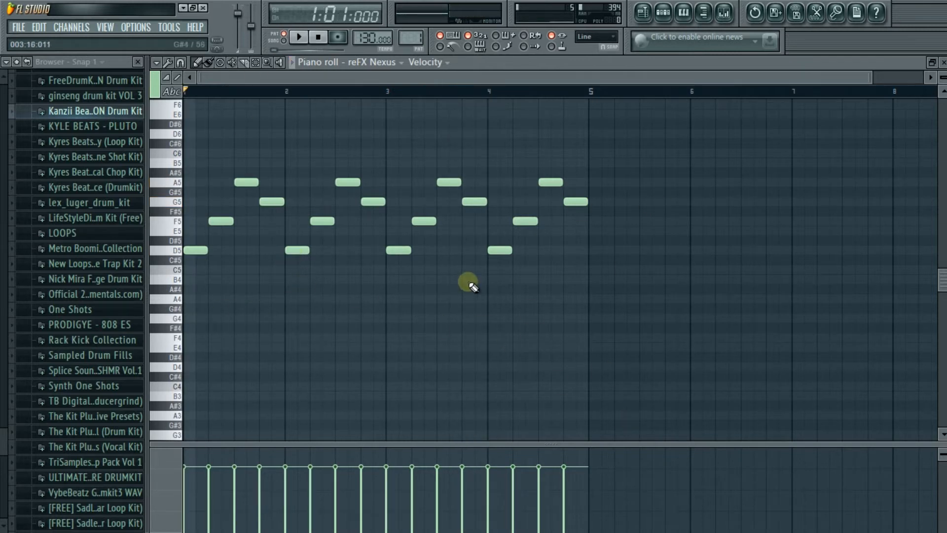
# Add an F4 note at the start of bar 1, stretch it to a full bar, and start playback
pyautogui.scroll(-1, 163, 316)
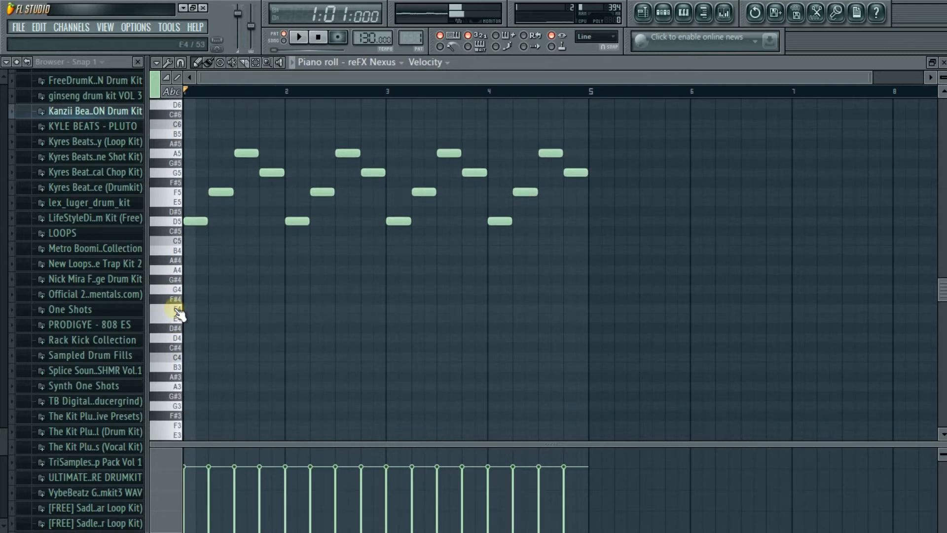
pyautogui.click(187, 310)
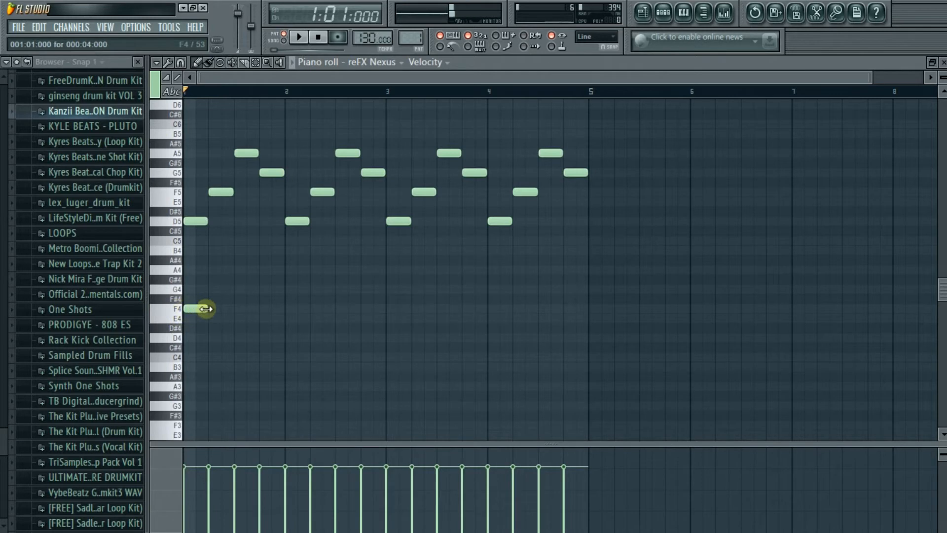
pyautogui.moveTo(208, 309); pyautogui.dragTo(281, 308)
pyautogui.press('space')
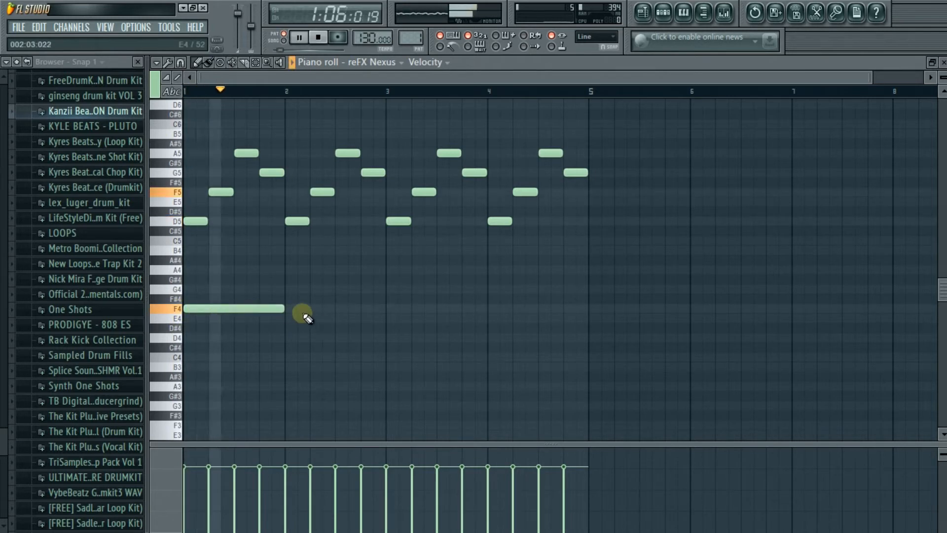
# Add one-bar bass notes on G4 in bar 2 and on D4 in bars 3 and 4, and stop playback
pyautogui.click(286, 290)
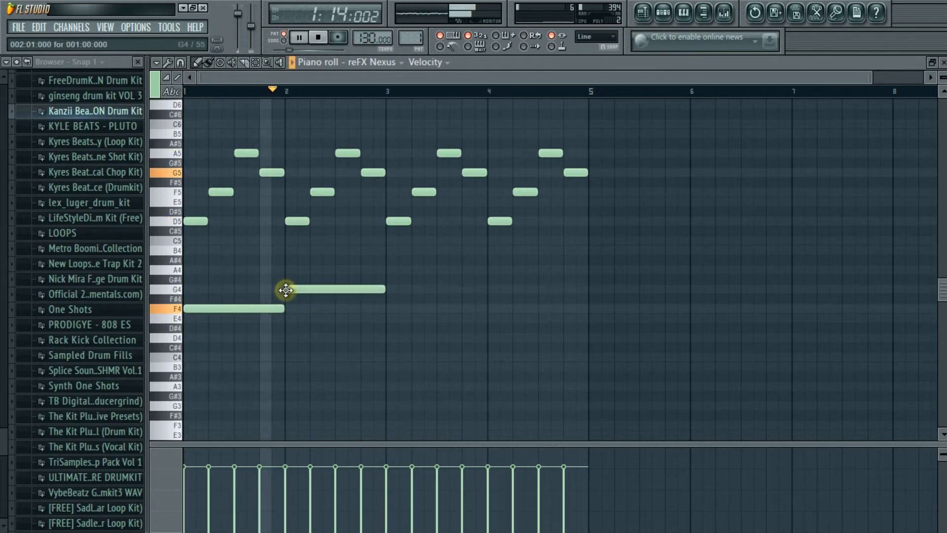
pyautogui.click(388, 338)
pyautogui.click(490, 337)
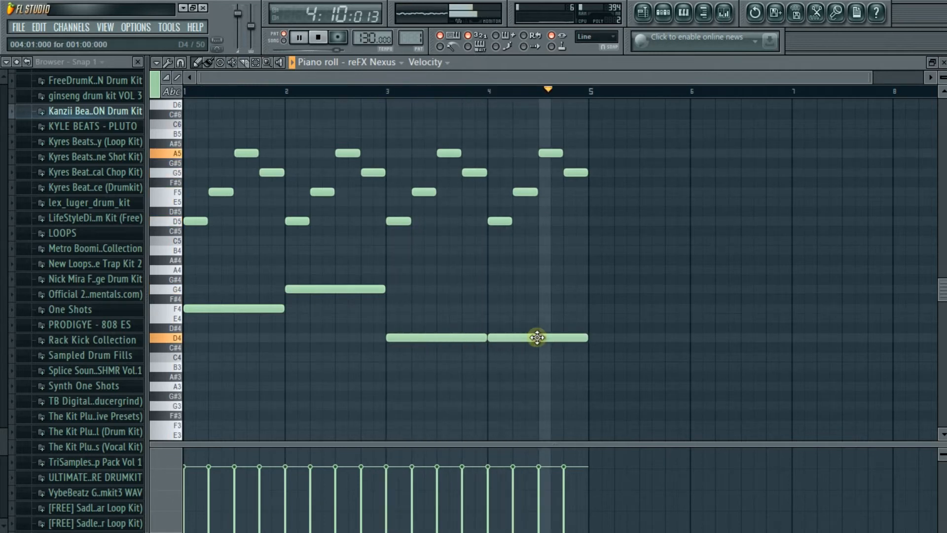
pyautogui.press('space')
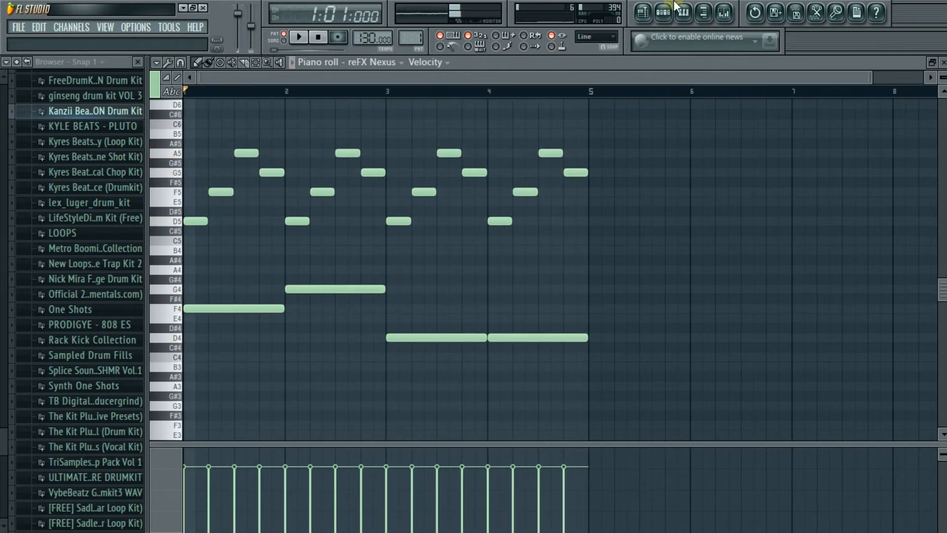
# Clone the reFX Nexus channel in the step sequencer and close the new channel's settings
pyautogui.click(670, 18)
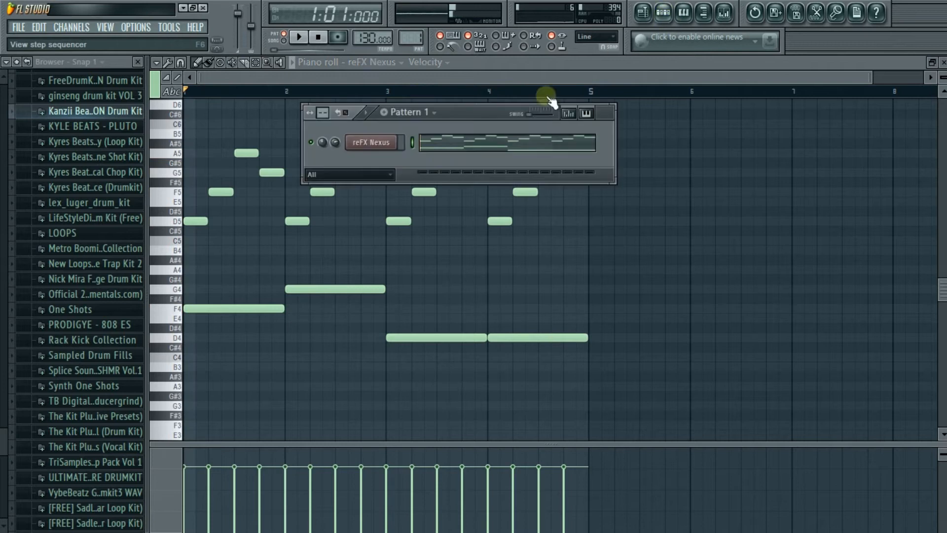
pyautogui.rightClick(375, 147)
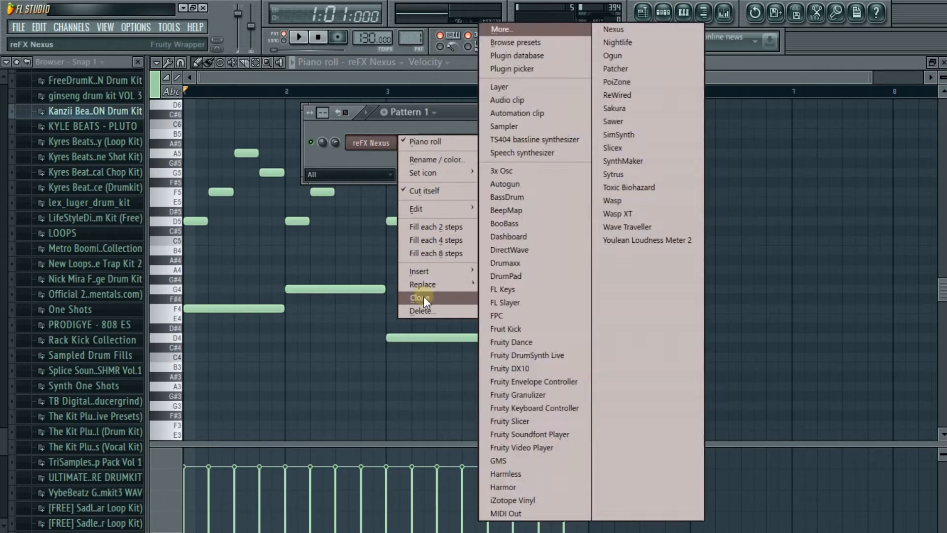
pyautogui.click(423, 298)
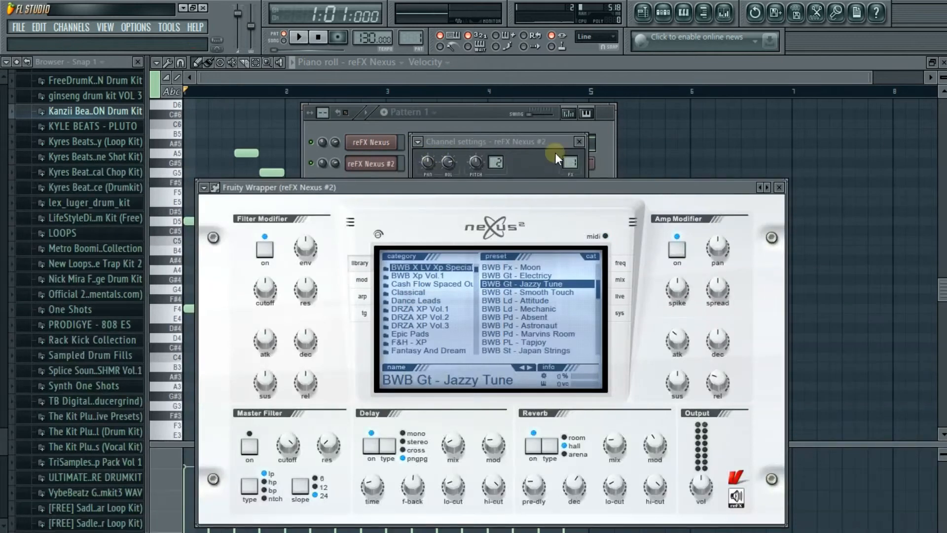
pyautogui.click(579, 142)
# Load the preset BWB Vo - Ad Lib in reFX Nexus #2 and close the plugin window
pyautogui.scroll(-1, 535, 300)
pyautogui.scroll(-4, 535, 301)
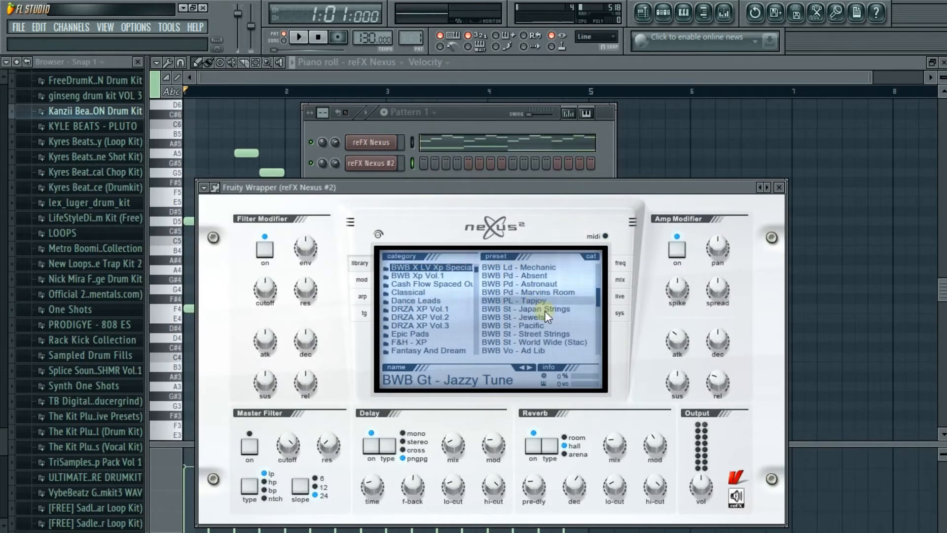
pyautogui.scroll(2, 546, 278)
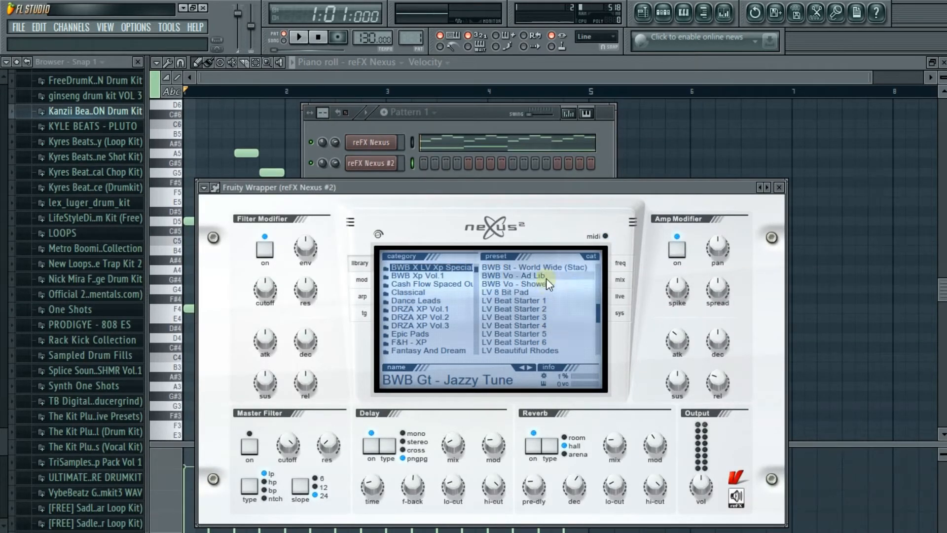
pyautogui.click(546, 293)
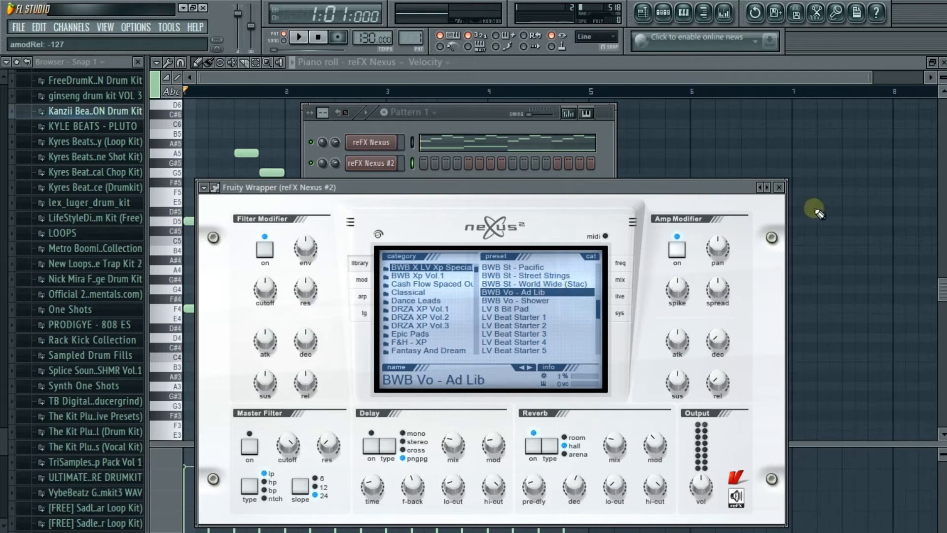
pyautogui.click(780, 187)
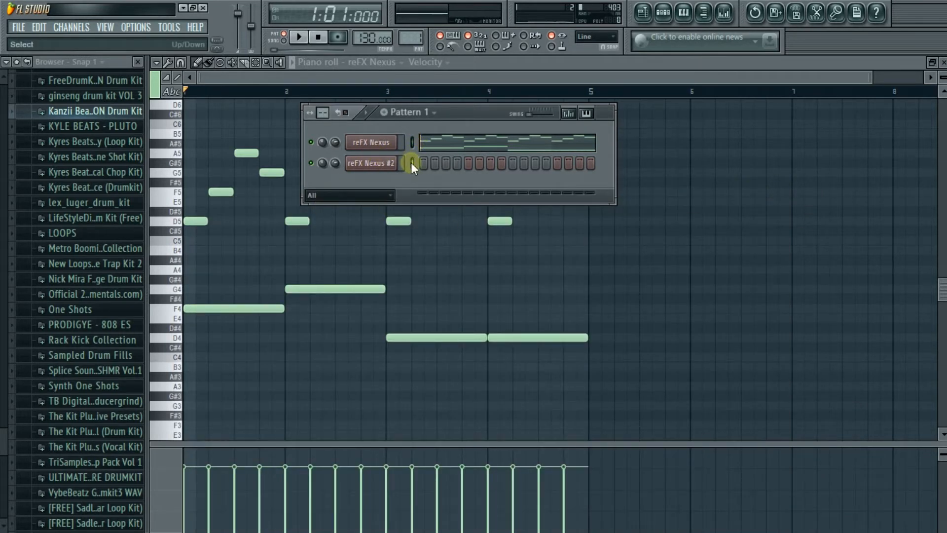
# Paste the reFX Nexus notes into reFX Nexus #2, delete the long F4, G4 and D4 notes there, and play the result
pyautogui.hotkey('ctrl', 'v')
pyautogui.click(432, 166)
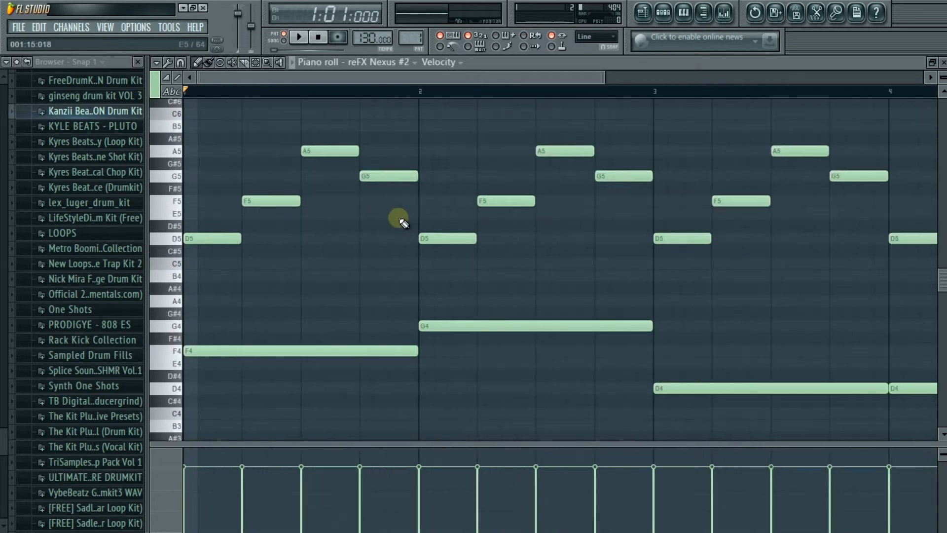
pyautogui.scroll(-3, 400, 219)
pyautogui.moveTo(358, 311); pyautogui.dragTo(220, 393)
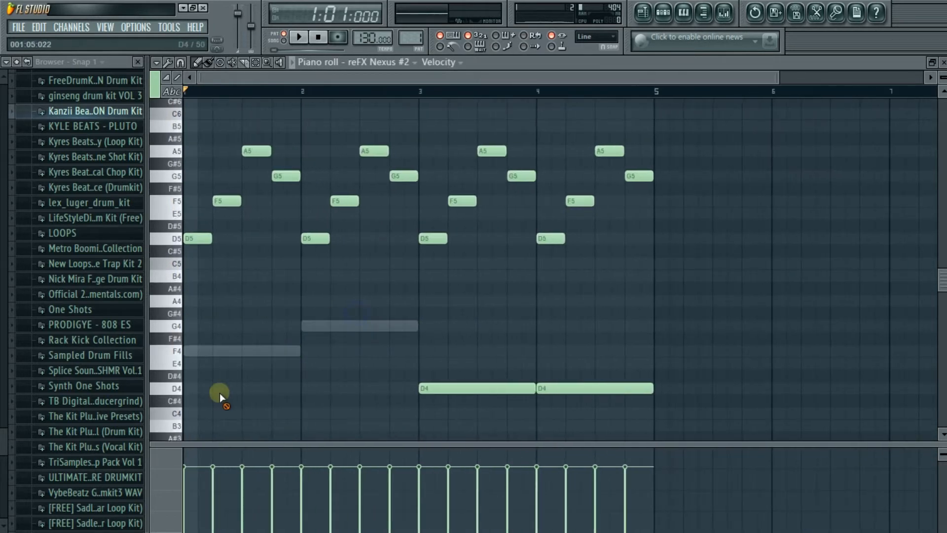
pyautogui.rightClick(457, 389)
pyautogui.press('space')
pyautogui.press('space')
# Set the channel volume of reFX Nexus #2 to 68% in the step sequencer and play both channels together
pyautogui.click(664, 12)
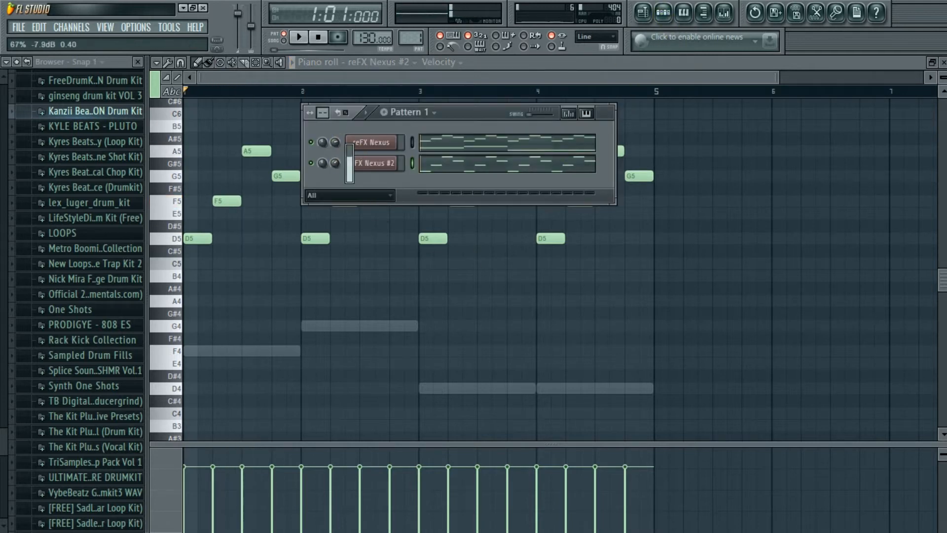
pyautogui.press('space')
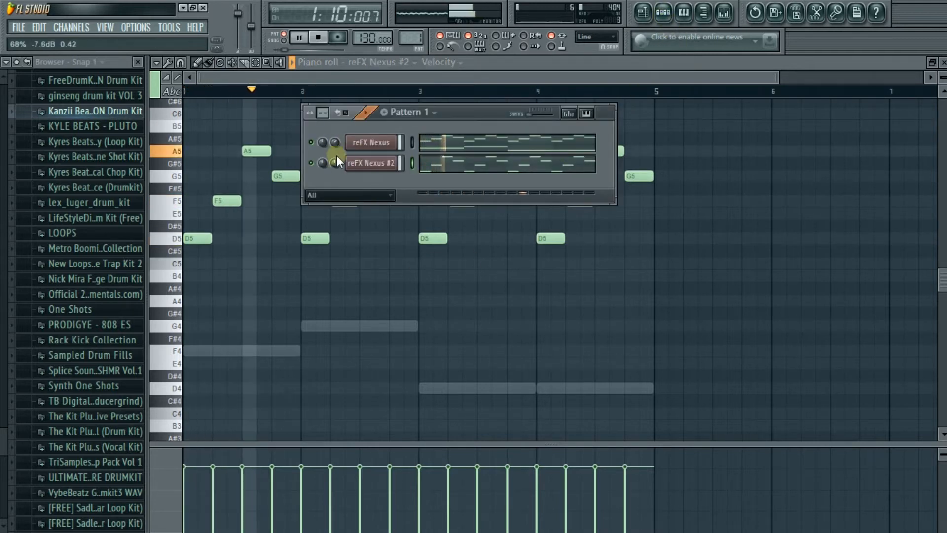
pyautogui.click(395, 280)
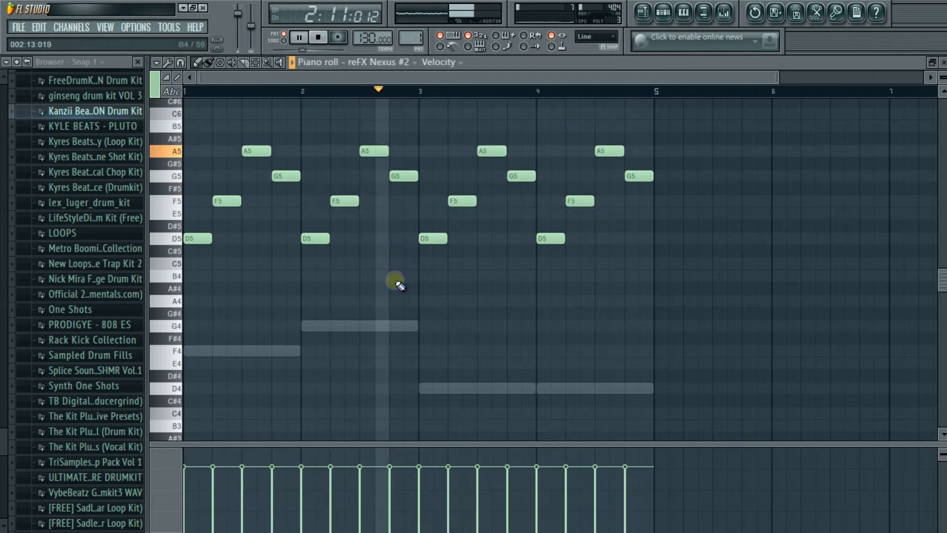
# Switch to the piano roll of the first reFX Nexus channel and stop playback
pyautogui.press('F7')
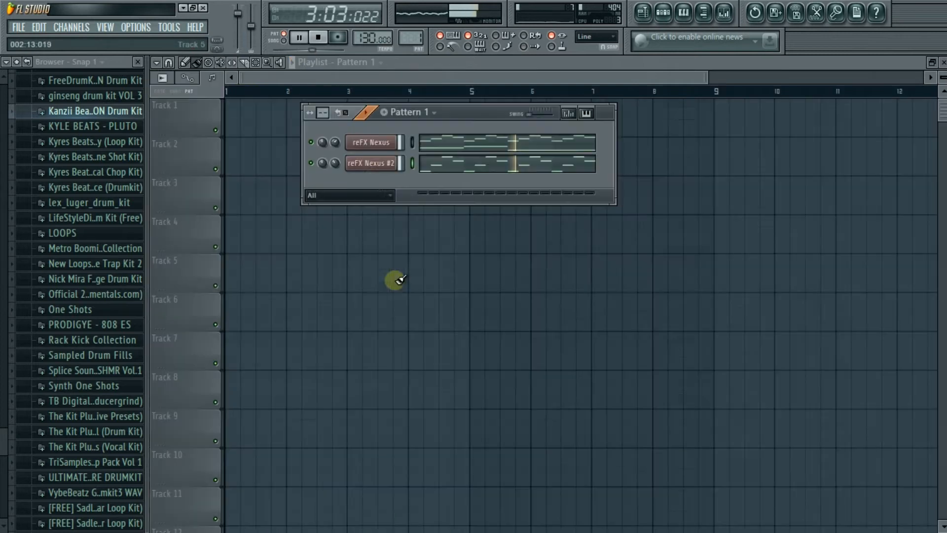
pyautogui.click(434, 143)
pyautogui.press('space')
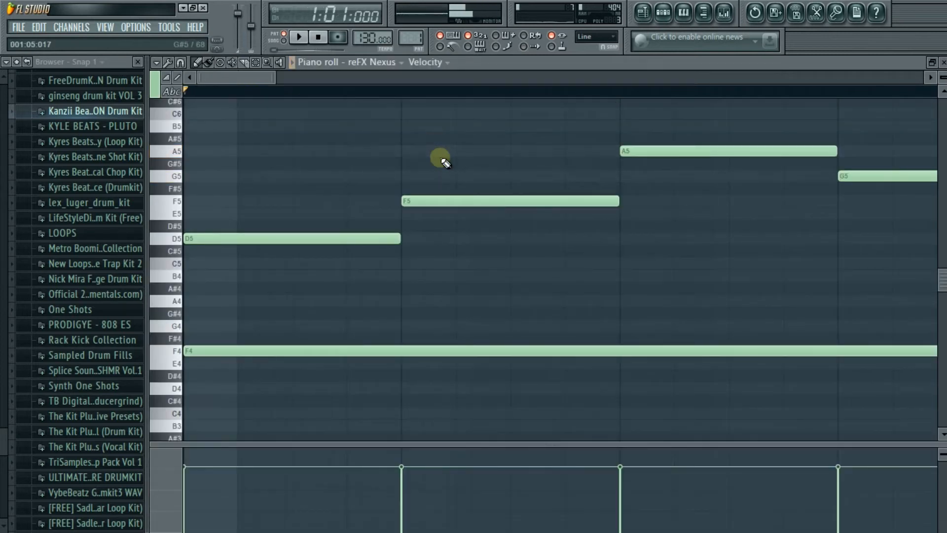
# Transpose all notes of the first reFX Nexus channel up one octave and play the pattern
pyautogui.scroll(-3, 440, 158)
pyautogui.hotkey('ctrl', 'Up')
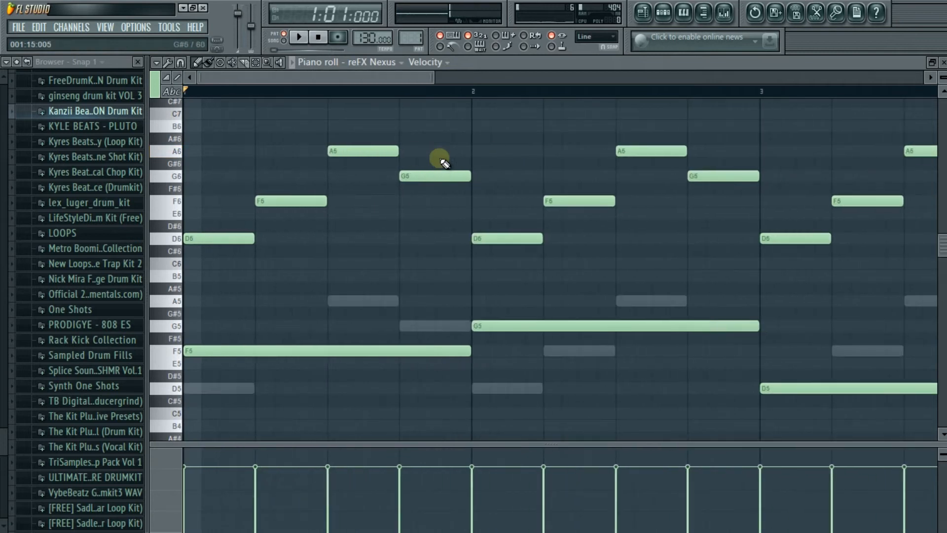
pyautogui.press('space')
pyautogui.scroll(-2, 438, 159)
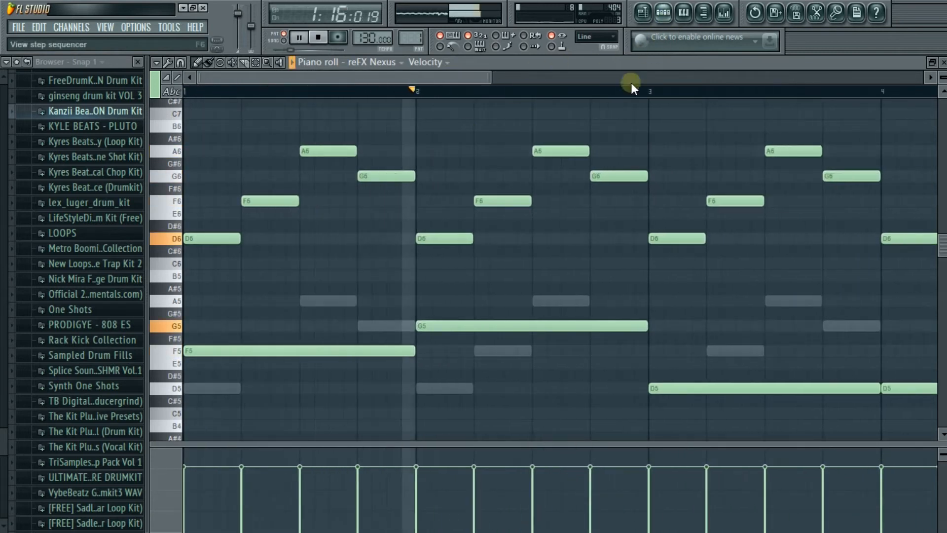
pyautogui.scroll(-1, 527, 228)
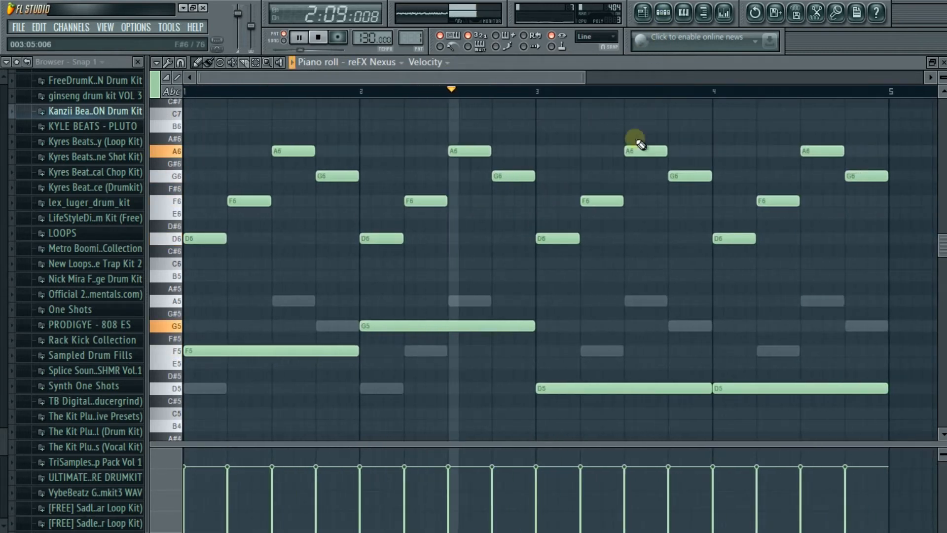
# Stop playback and add KB - Hi Hat 1 from the XXXTENSION Drum Kit's HiHats folder as a new channel below reFX Nexus #2
pyautogui.click(662, 12)
pyautogui.press('space')
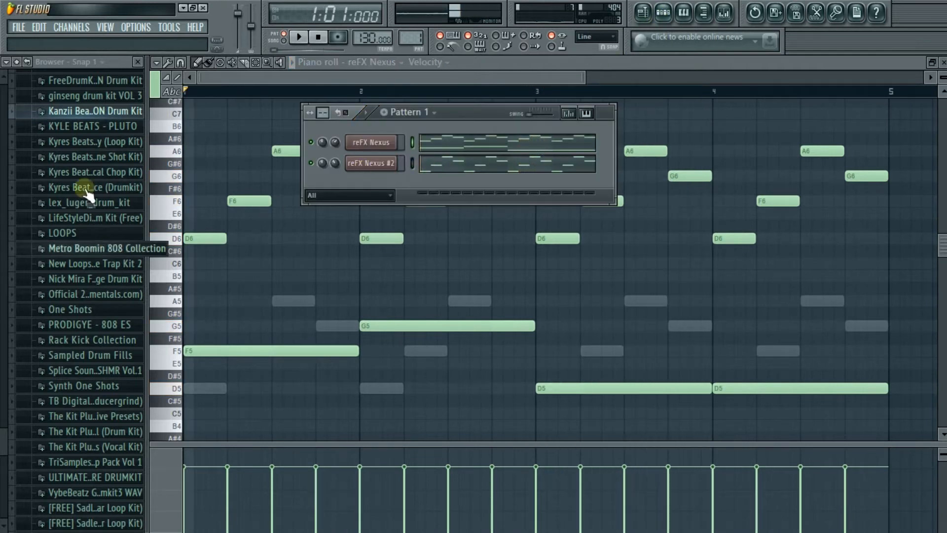
pyautogui.click(110, 113)
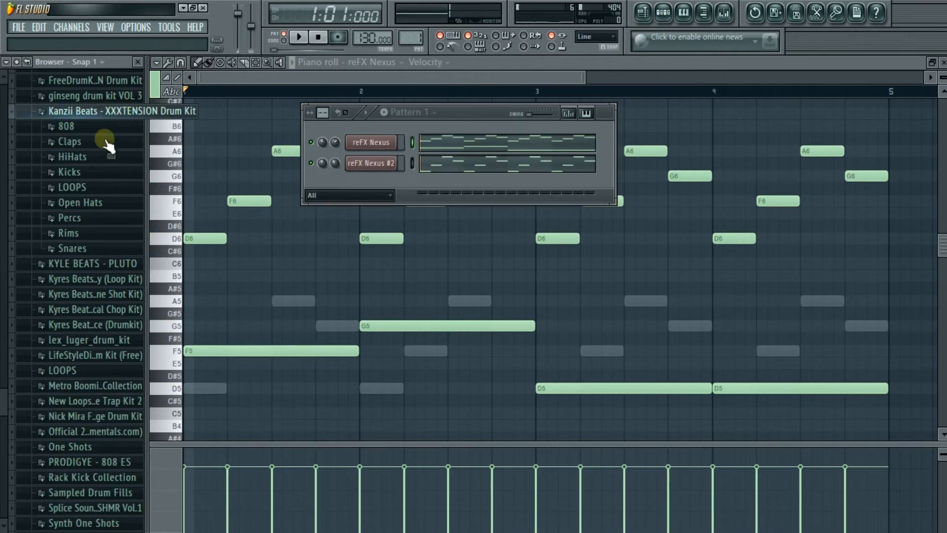
pyautogui.click(97, 159)
pyautogui.click(101, 172)
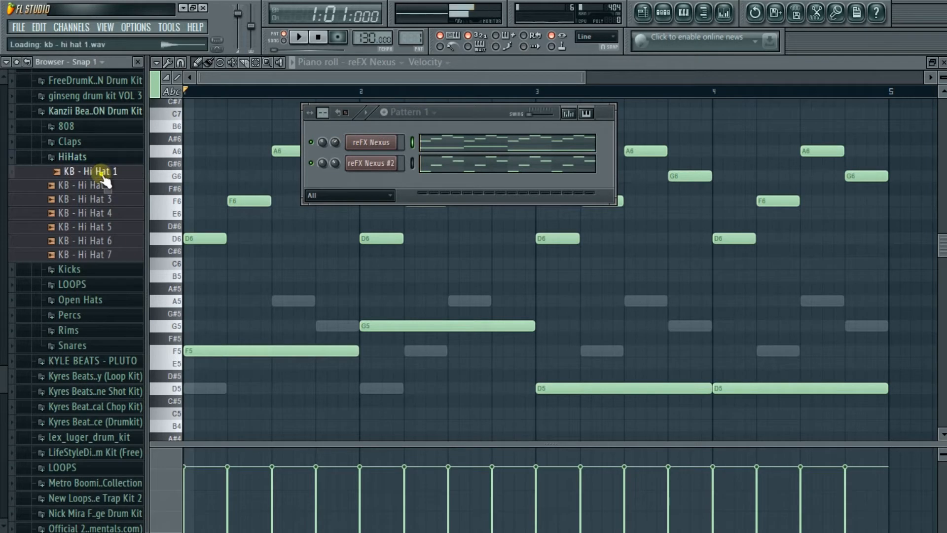
pyautogui.moveTo(103, 179); pyautogui.dragTo(376, 186)
# Fill each 2 steps on the KB - Hi Hat 1 channel and send the pattern to the piano roll
pyautogui.rightClick(377, 185)
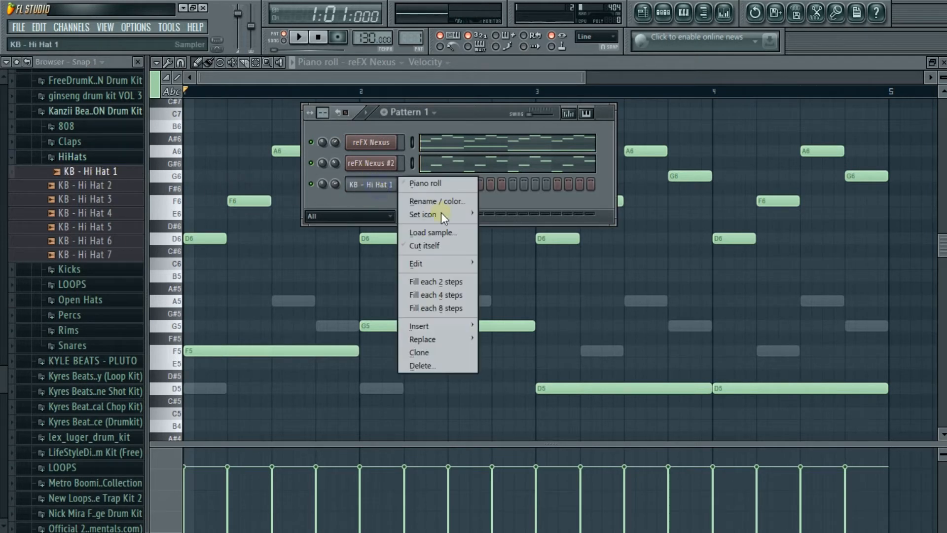
pyautogui.click(438, 280)
pyautogui.rightClick(375, 185)
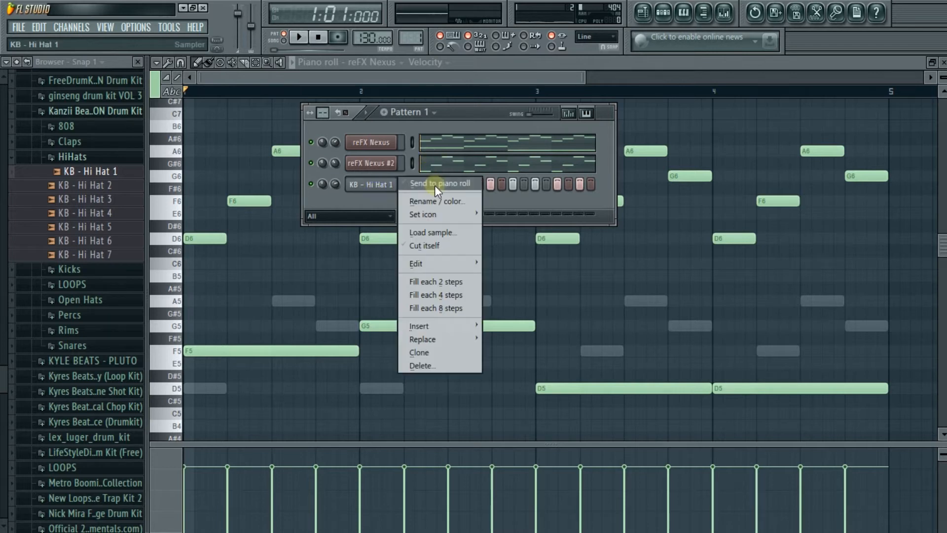
pyautogui.click(434, 185)
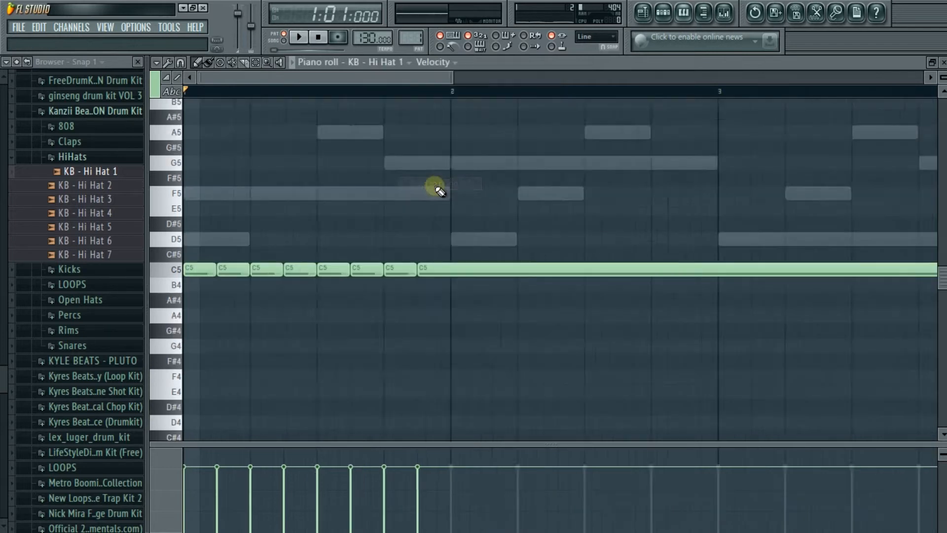
# Shorten the last C5 hi-hat note to match the others, repeat the bar to fill four bars, and play it back
pyautogui.rightClick(353, 290)
pyautogui.click(270, 270)
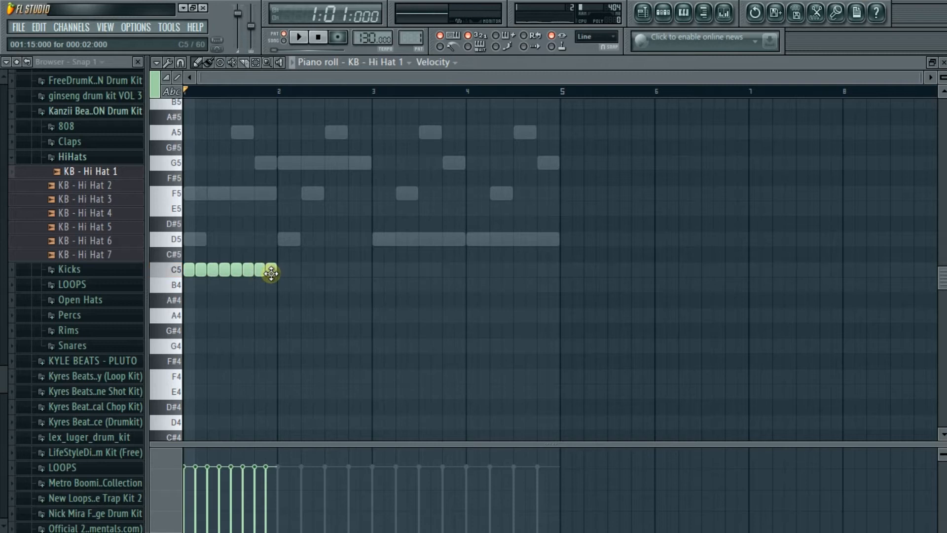
pyautogui.hotkey('ctrl', 'b')
pyautogui.hotkey('ctrl', 'b')
pyautogui.hotkey('ctrl', 'b')
pyautogui.keyDown('ctrl'); pyautogui.click(374, 328); pyautogui.keyUp('ctrl')
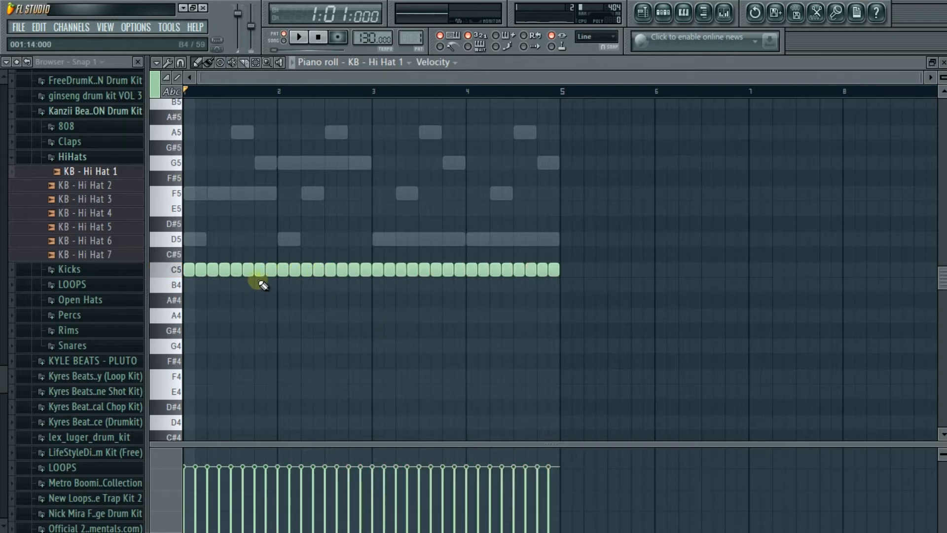
pyautogui.scroll(2, 245, 267)
pyautogui.scroll(2, 230, 250)
pyautogui.moveTo(276, 77); pyautogui.dragTo(182, 69)
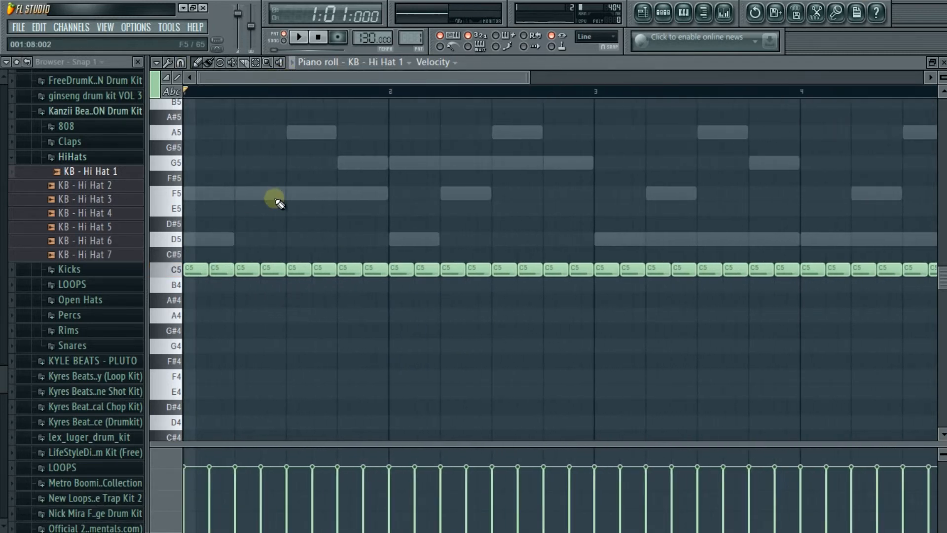
pyautogui.scroll(2, 274, 231)
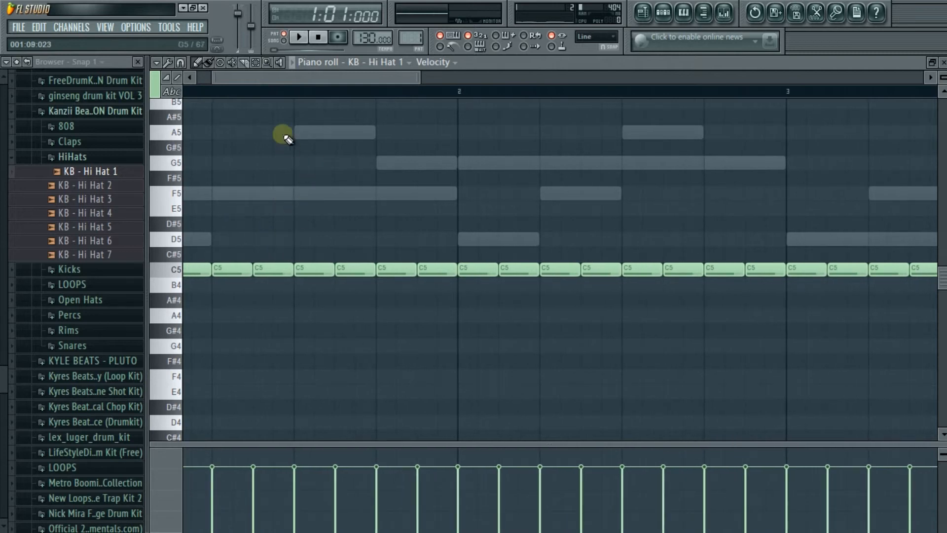
pyautogui.press('space')
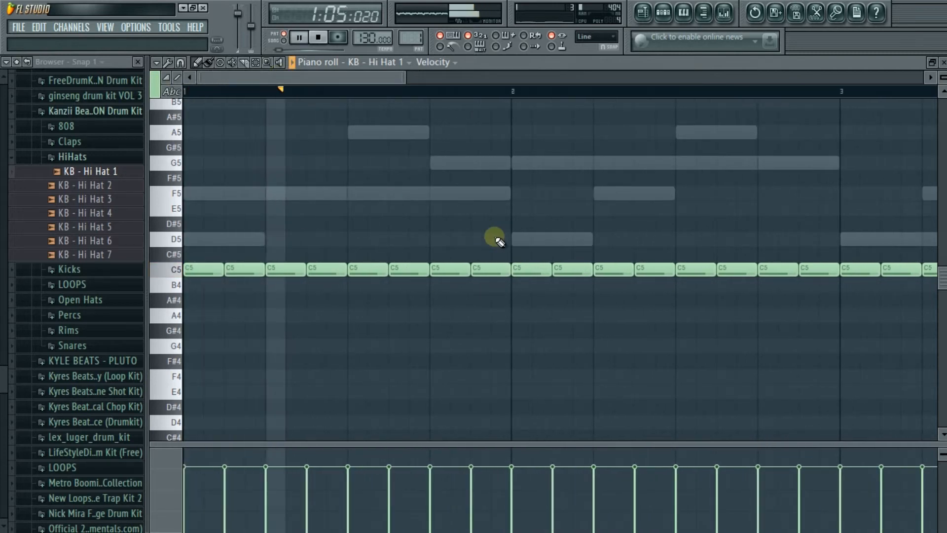
pyautogui.press('space')
# Chop the C5 hi-hat note at step 13 of bar 1 into two equal notes
pyautogui.click(456, 273)
pyautogui.hotkey('ctrl', 'u')
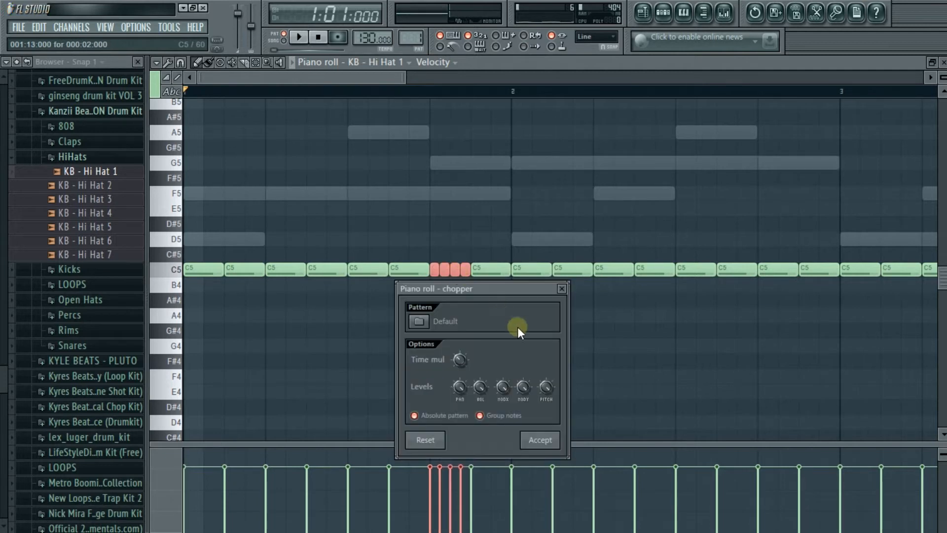
pyautogui.moveTo(459, 360); pyautogui.dragTo(460, 347)
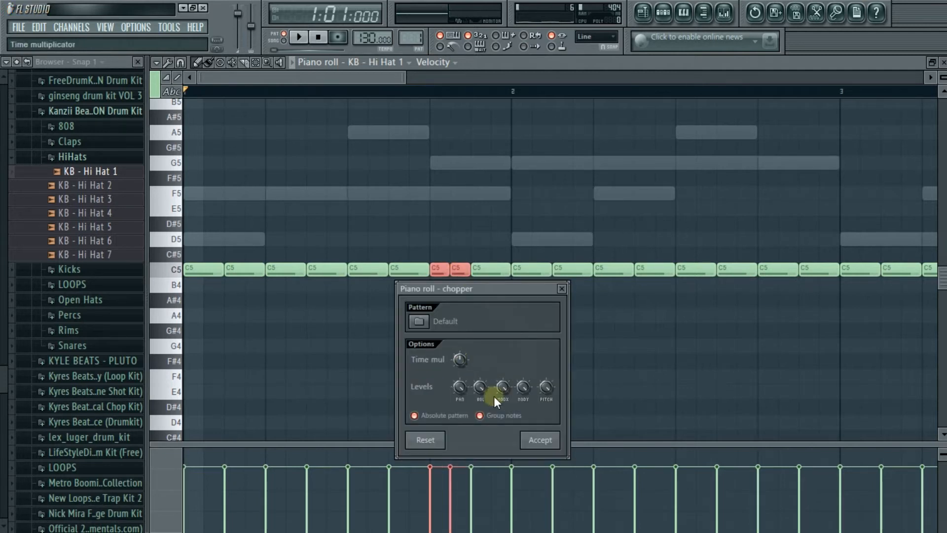
pyautogui.click(529, 441)
pyautogui.scroll(3, 512, 362)
pyautogui.scroll(1, 512, 363)
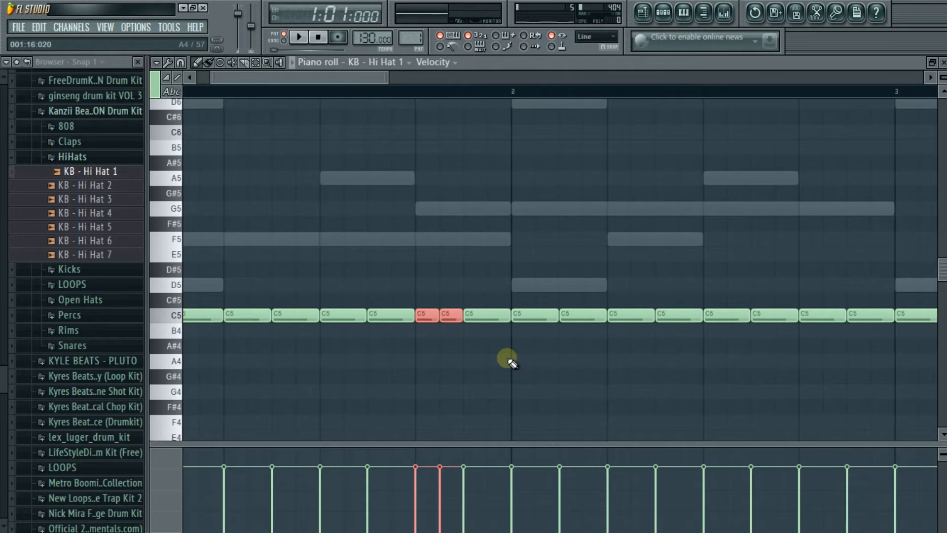
# Replace the C5 hi-hat note at step 15 of bar 1 with a one-step G4 note and play the result
pyautogui.click(490, 325)
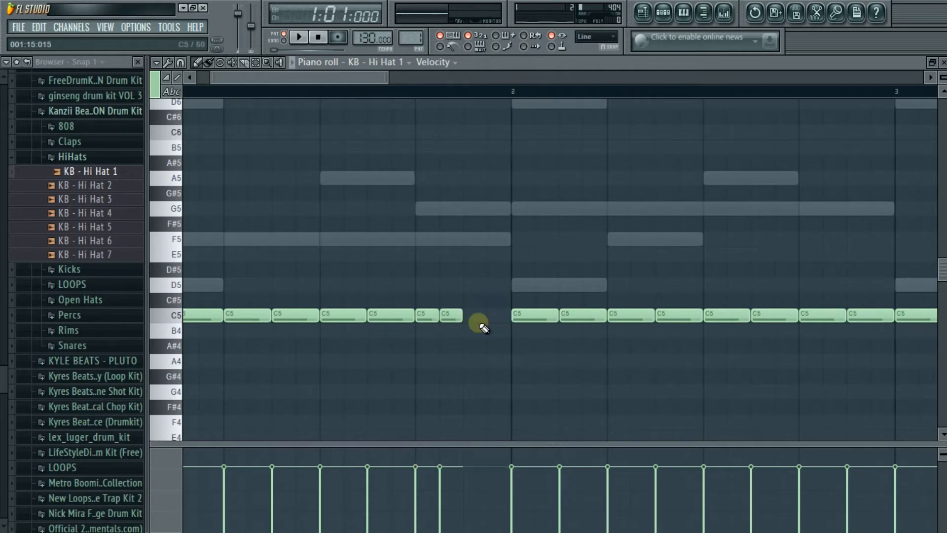
pyautogui.scroll(-3, 481, 326)
pyautogui.scroll(2, 481, 326)
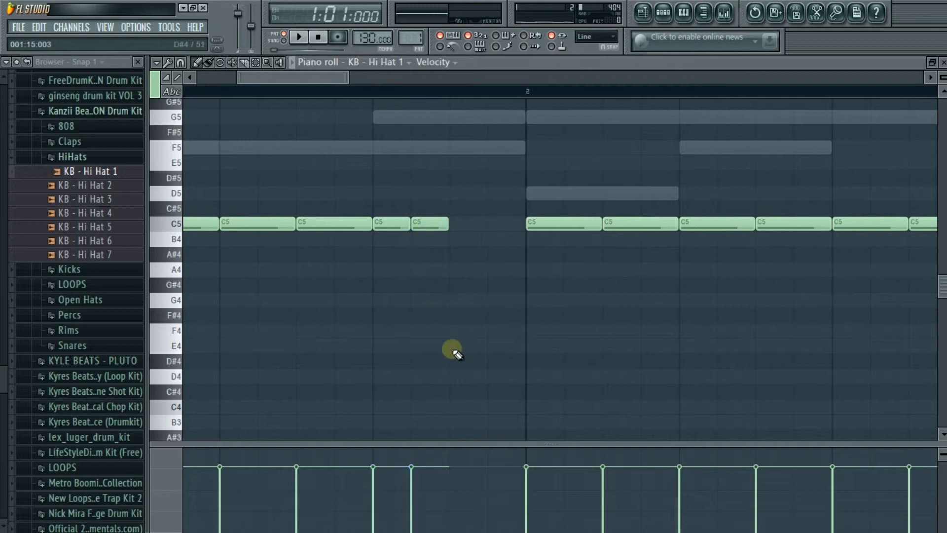
pyautogui.click(453, 303)
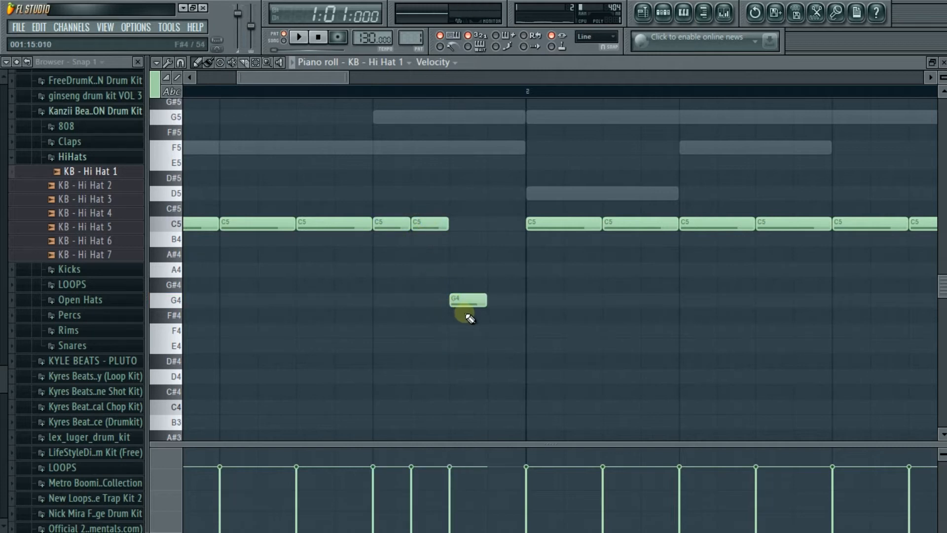
pyautogui.scroll(3, 469, 320)
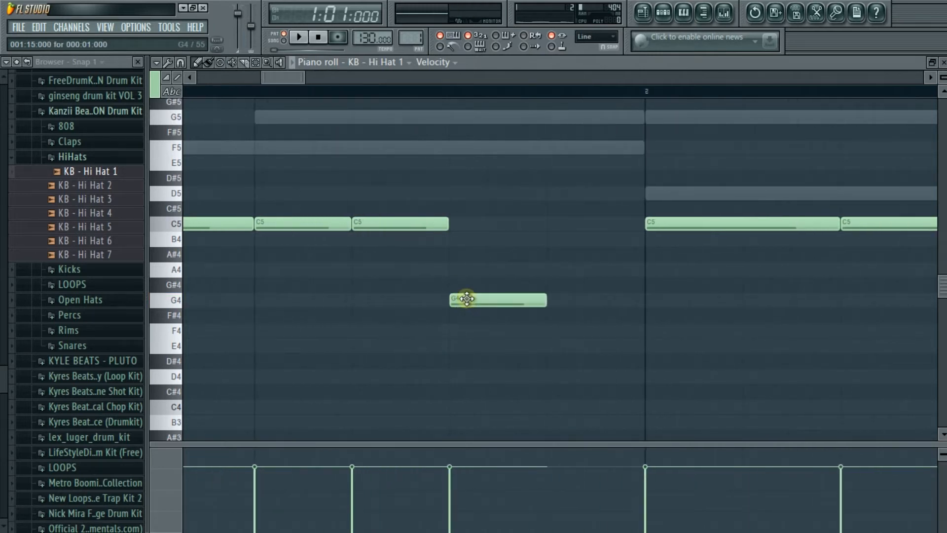
pyautogui.scroll(-5, 467, 299)
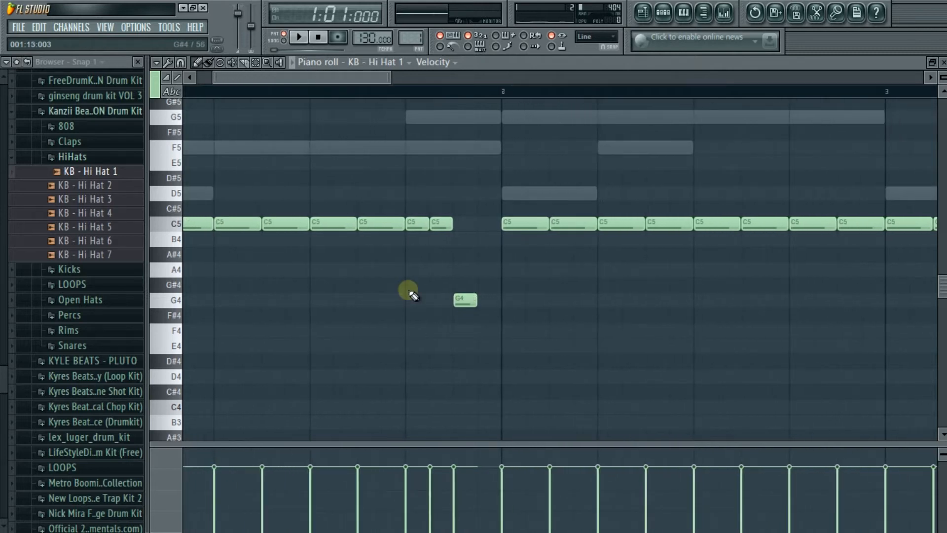
pyautogui.scroll(-2, 425, 269)
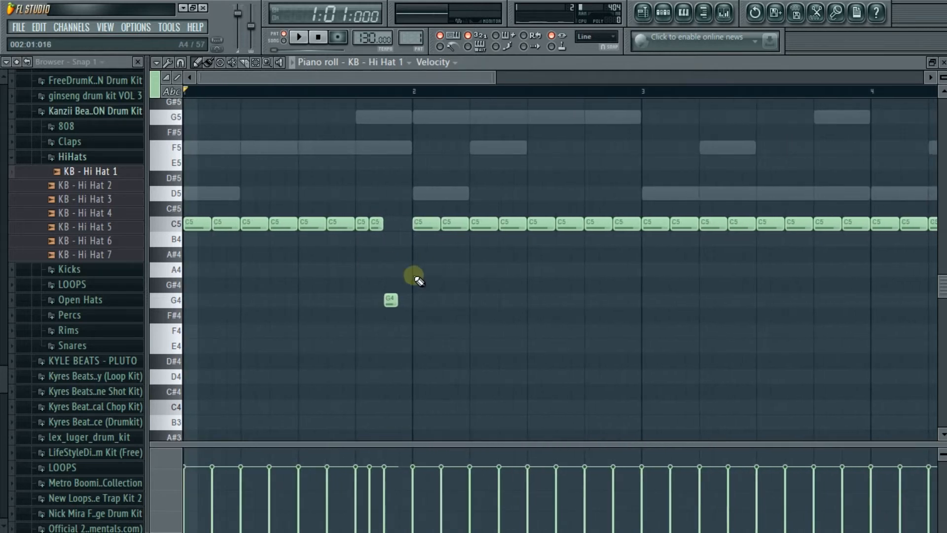
pyautogui.press('space')
pyautogui.scroll(4, 390, 313)
pyautogui.press('space')
# Chop the G4 hi-hat note into two half-step notes and add a third half-step G4 note at step 16
pyautogui.scroll(4, 429, 311)
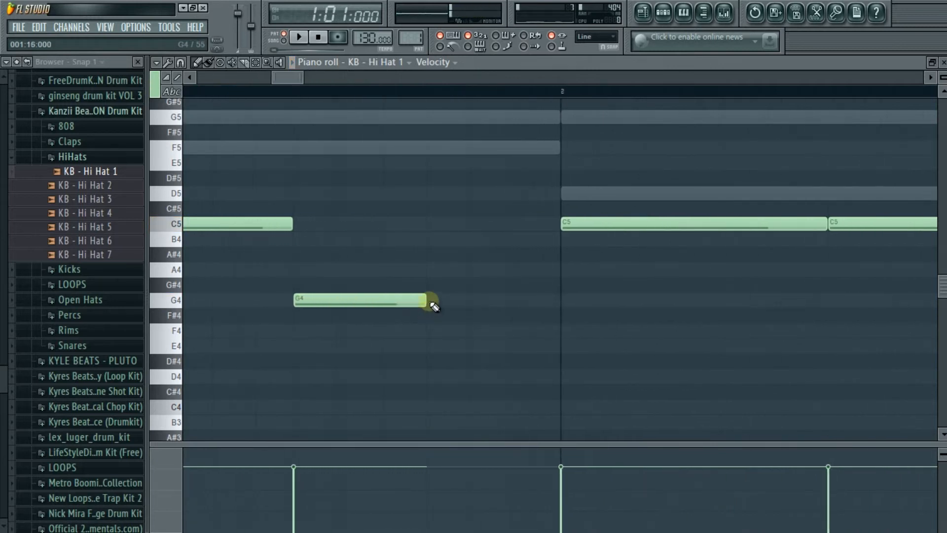
pyautogui.scroll(-1, 398, 304)
pyautogui.click(360, 307)
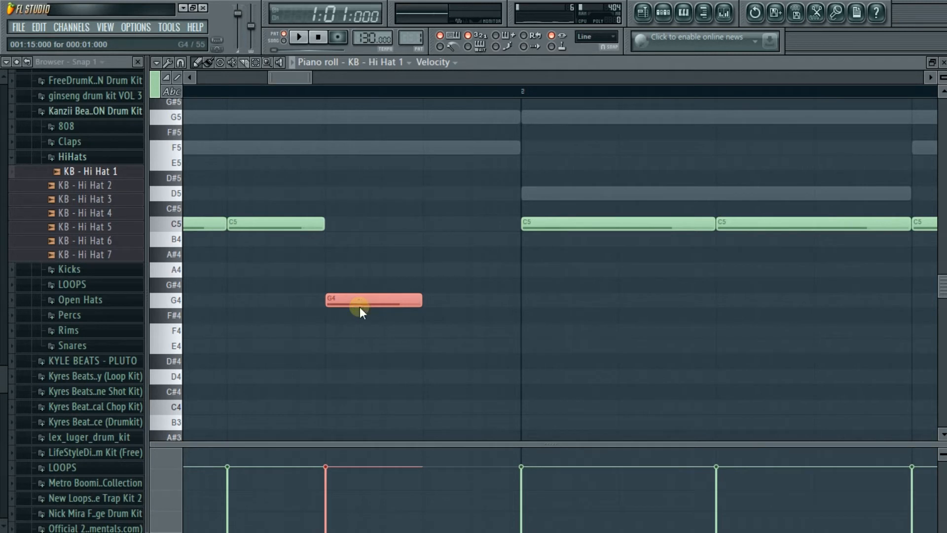
pyautogui.hotkey('alt', 'u')
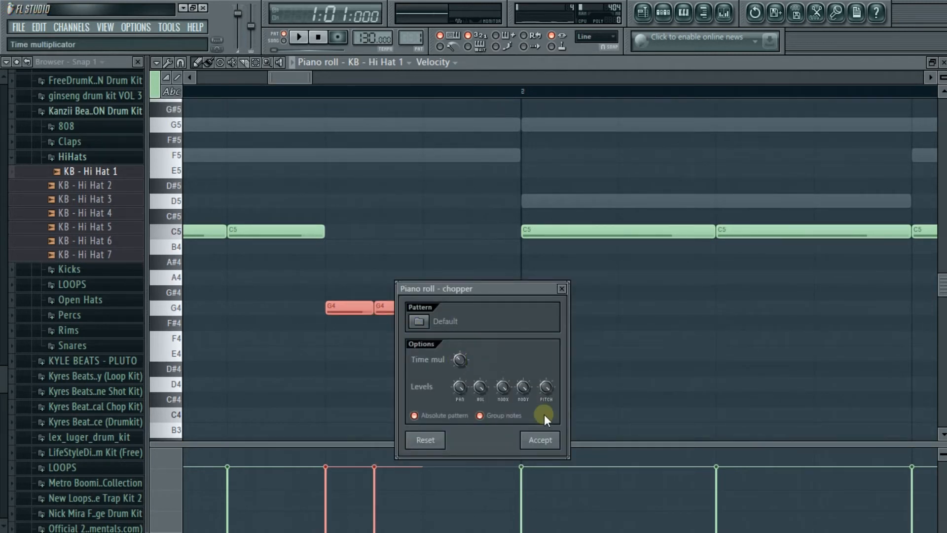
pyautogui.click(544, 437)
pyautogui.click(419, 335)
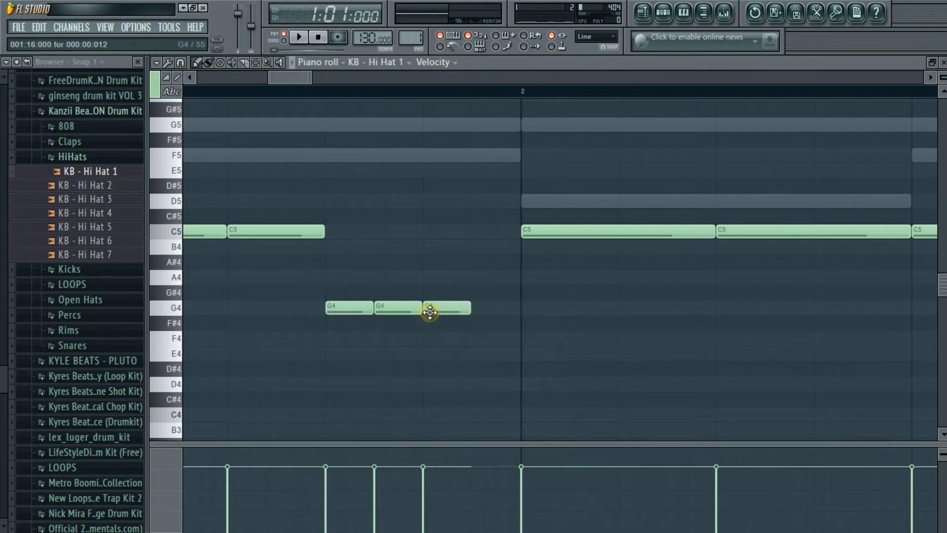
# Add a fourth half-step G4 note and position it directly before bar 2, completing the evenly spaced hi-hat roll
pyautogui.scroll(-2, 430, 312)
pyautogui.click(459, 309)
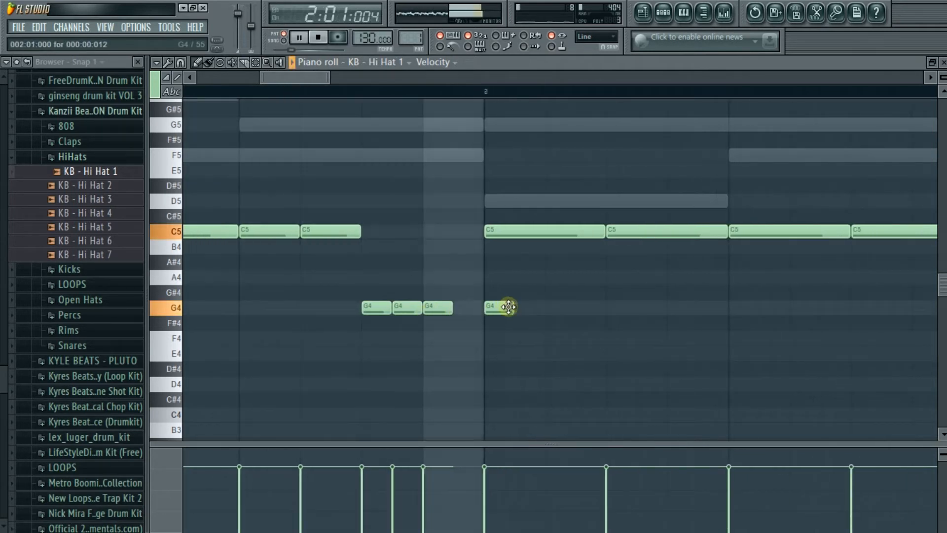
pyautogui.press('space')
pyautogui.rightClick(505, 306)
pyautogui.scroll(2, 483, 311)
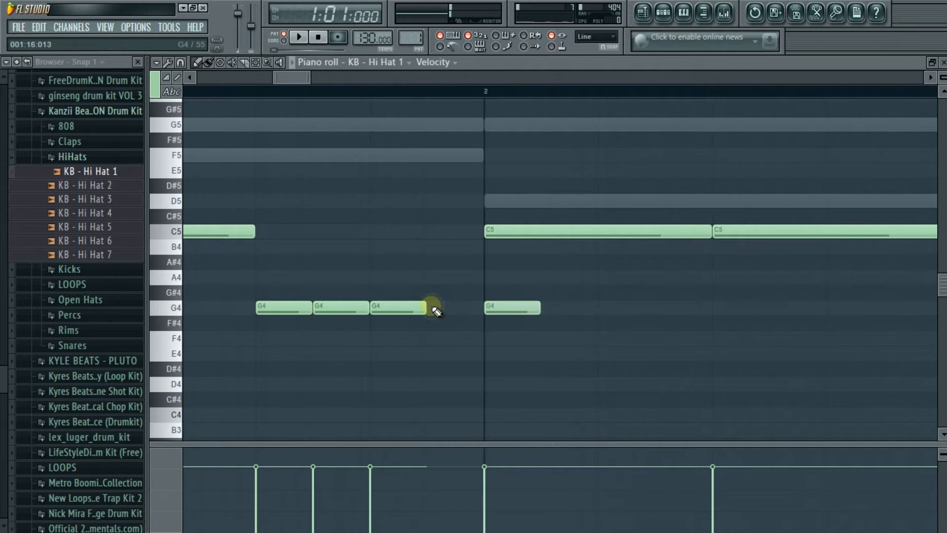
pyautogui.scroll(1, 450, 309)
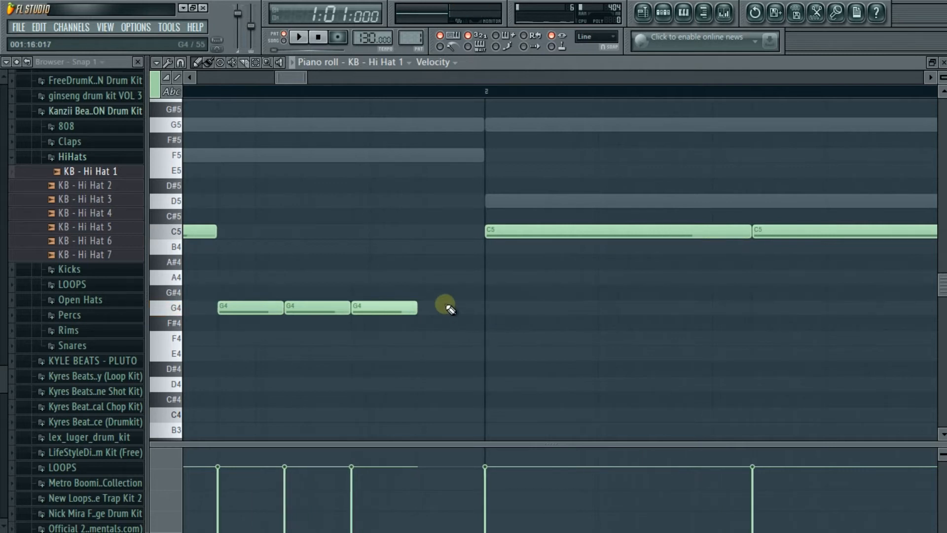
pyautogui.hotkey('ctrl', 'z')
pyautogui.moveTo(524, 306); pyautogui.dragTo(463, 308)
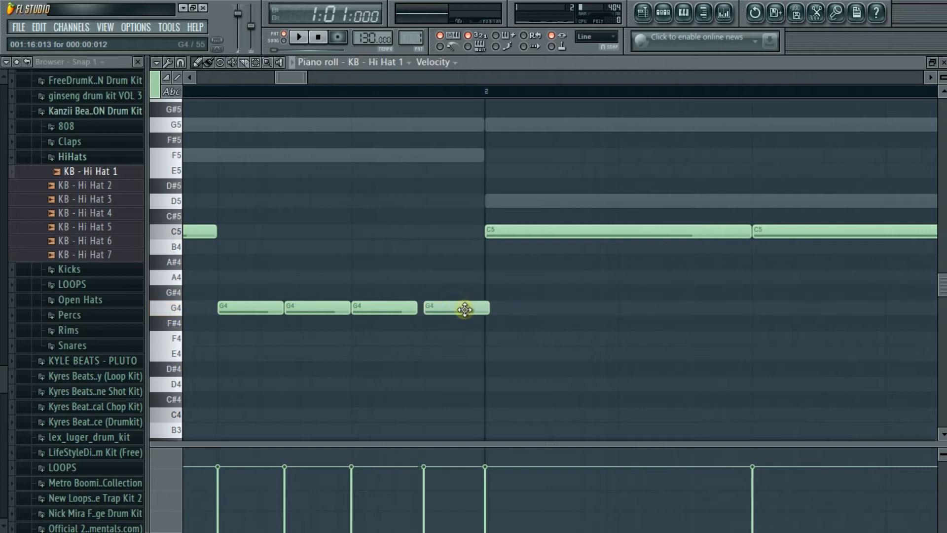
pyautogui.scroll(-1, 465, 309)
pyautogui.scroll(1, 465, 309)
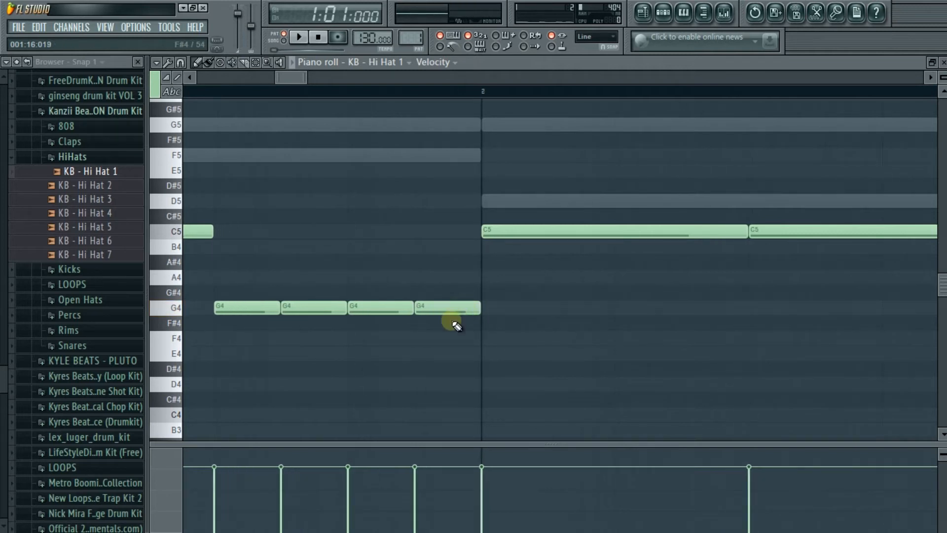
# Play the pattern to hear the four-note G4 hi-hat roll at the end of bar 1
pyautogui.scroll(-4, 456, 326)
pyautogui.press('space')
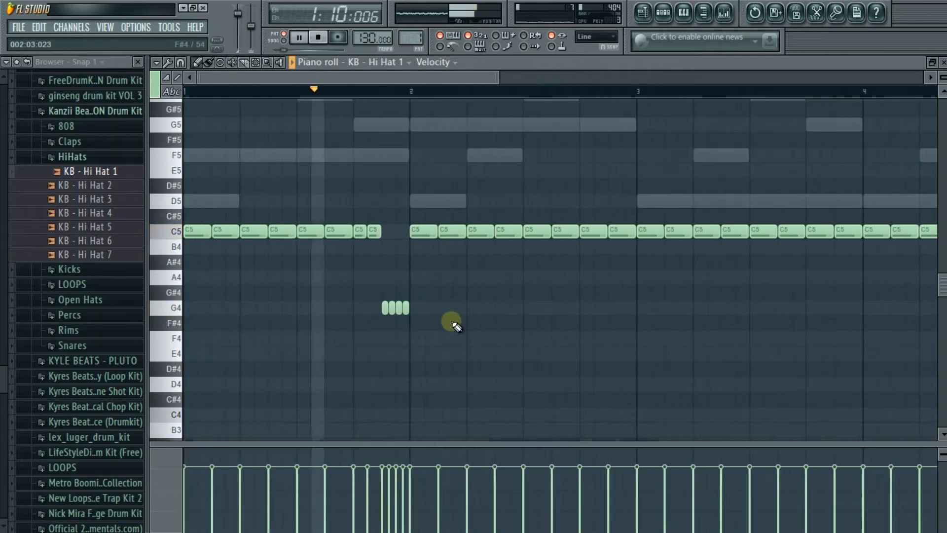
pyautogui.press('space')
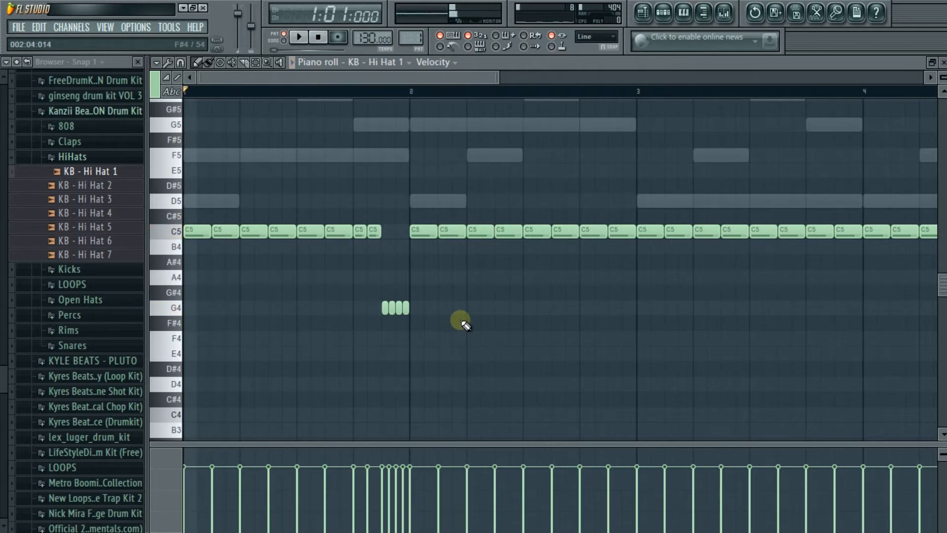
# Chop the C5 hi-hat note at step 11 of bar 2 into four equal notes
pyautogui.scroll(3, 585, 267)
pyautogui.scroll(-4, 587, 269)
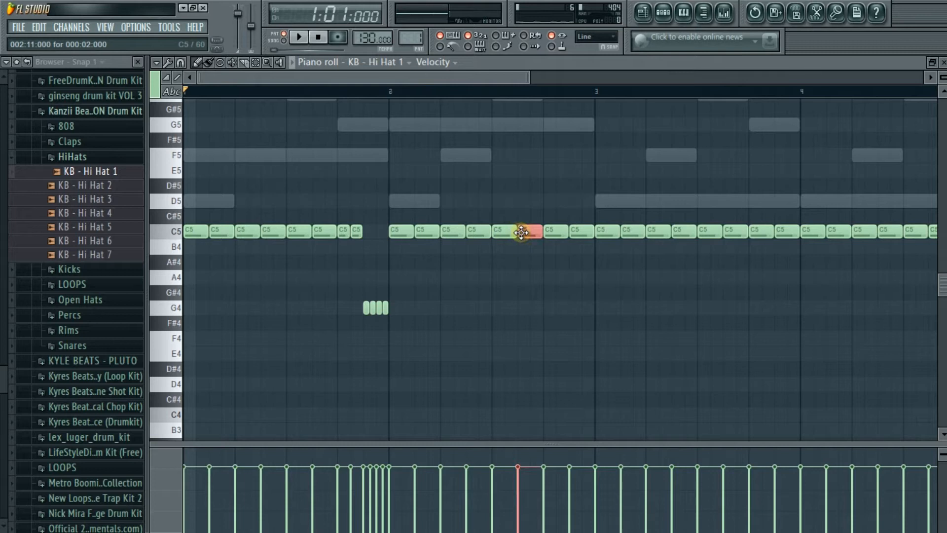
pyautogui.hotkey('alt', 'u')
pyautogui.click(543, 441)
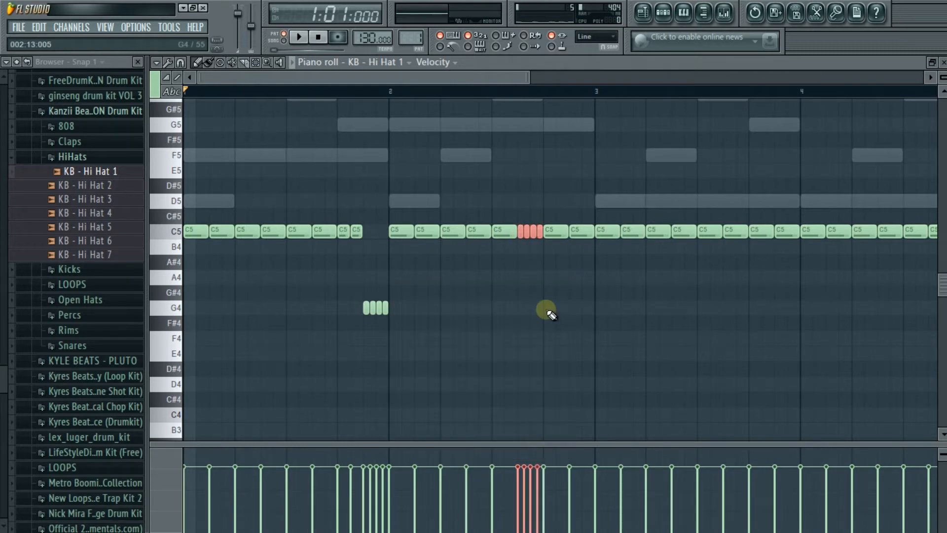
# Delete the four chopped C5 notes at step 11 of bar 2 and draw a half-step C5 note there
pyautogui.scroll(4, 545, 311)
pyautogui.scroll(3, 546, 311)
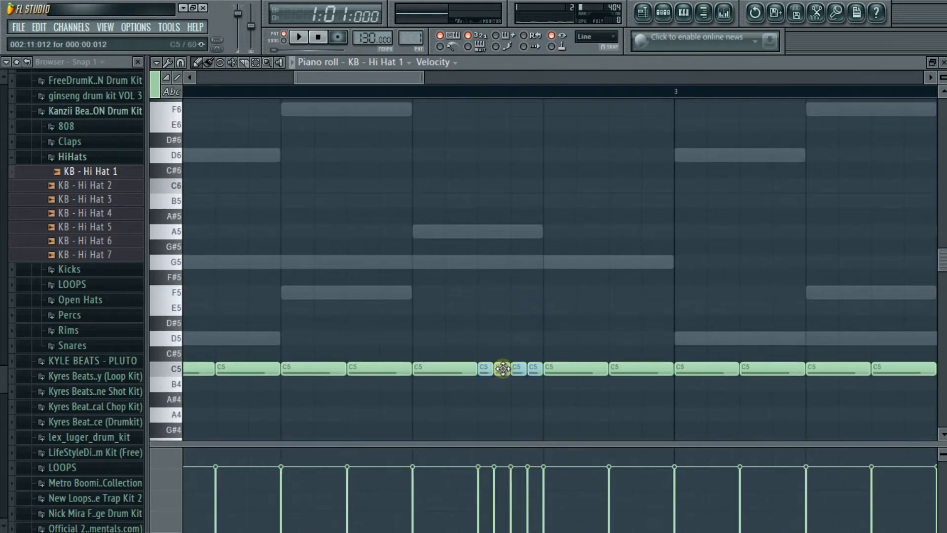
pyautogui.scroll(-3, 500, 368)
pyautogui.press('Delete')
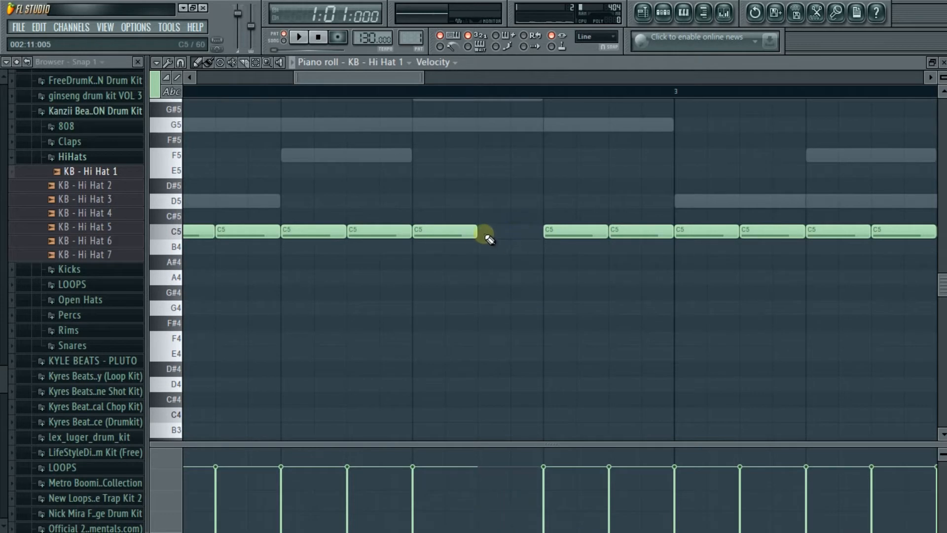
pyautogui.scroll(2, 489, 240)
pyautogui.click(482, 231)
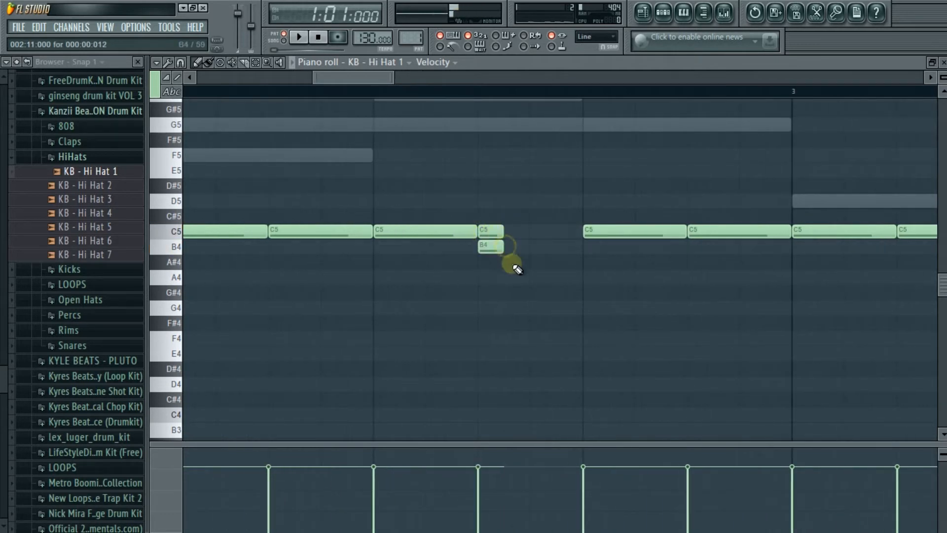
# Add three more half-step C5 notes back to back, filling steps 11 and 12 of bar 2
pyautogui.scroll(2, 503, 262)
pyautogui.moveTo(601, 262); pyautogui.dragTo(552, 239)
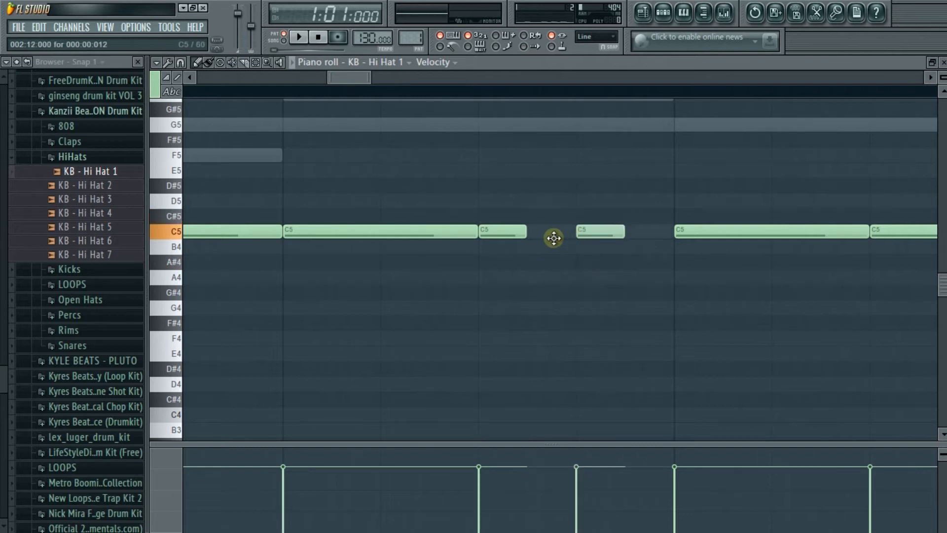
pyautogui.scroll(2, 552, 238)
pyautogui.moveTo(624, 238); pyautogui.dragTo(553, 238)
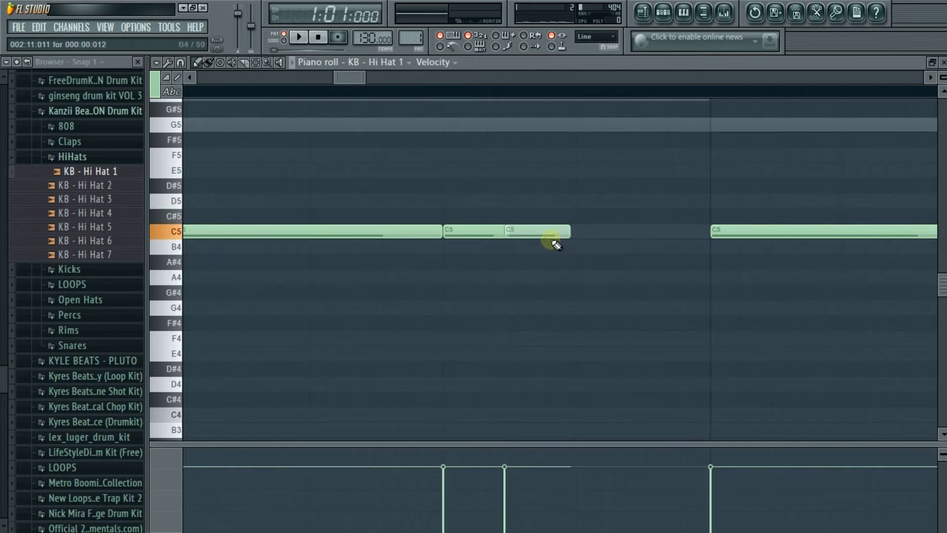
pyautogui.click(589, 231)
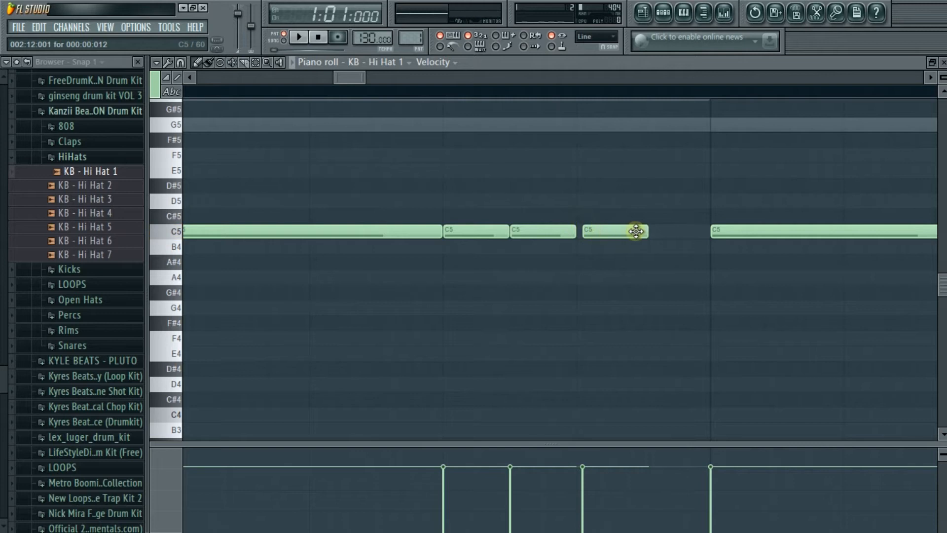
pyautogui.click(653, 231)
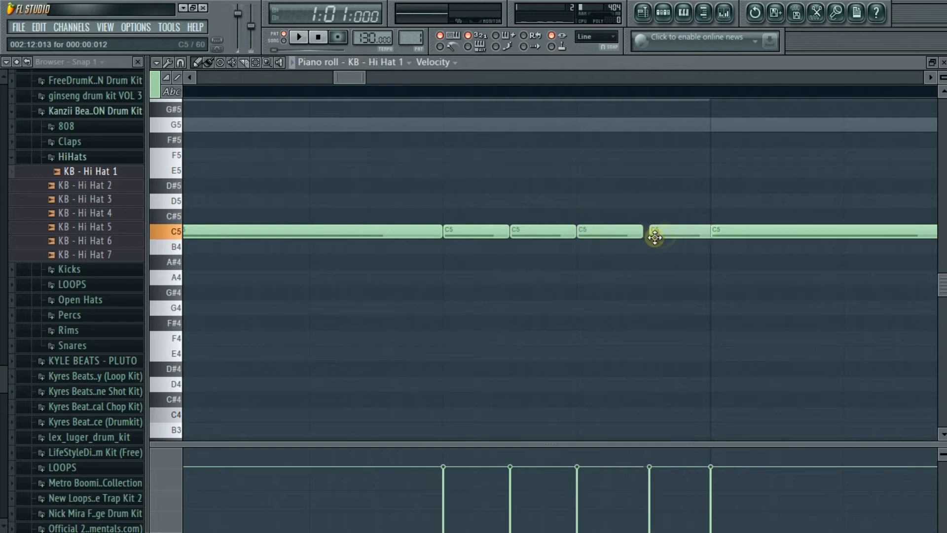
# Lower the roll's second, third and fourth notes to B4, A#4 and A4, and play the pattern
pyautogui.moveTo(541, 251); pyautogui.dragTo(575, 272)
pyautogui.moveTo(651, 230); pyautogui.dragTo(656, 274)
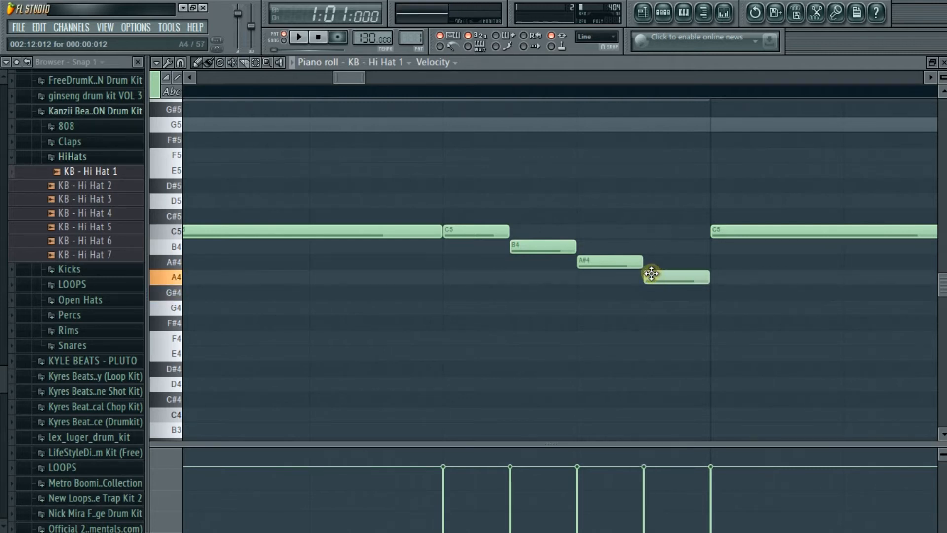
pyautogui.scroll(-10, 651, 273)
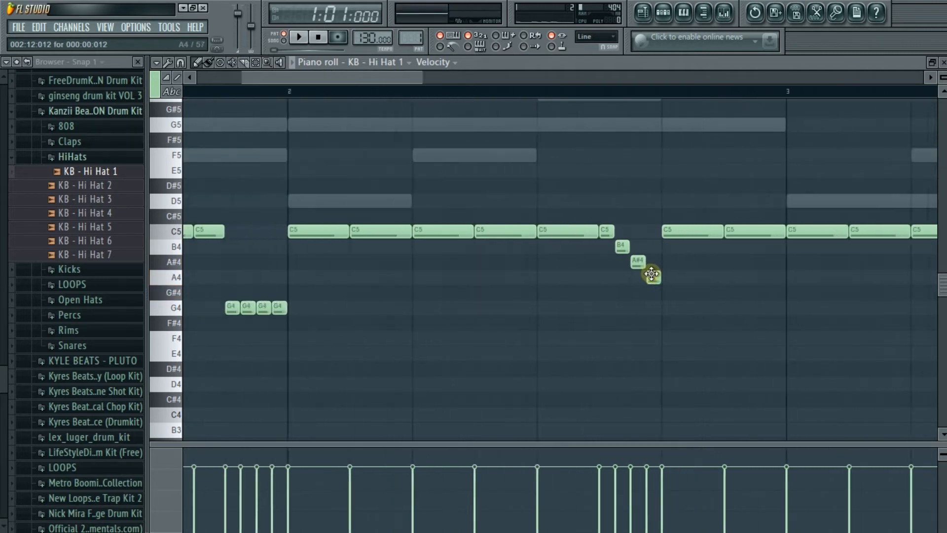
pyautogui.press('space')
pyautogui.scroll(-4, 654, 273)
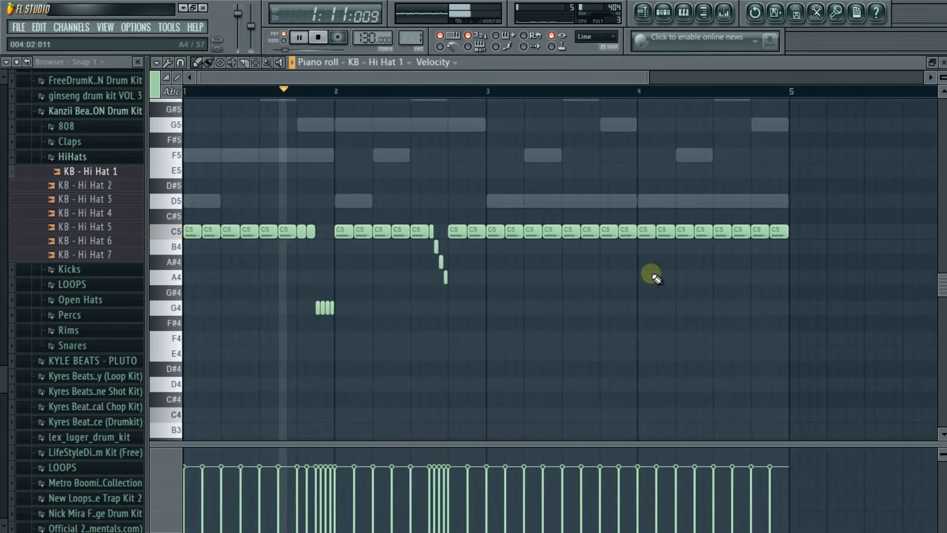
# Replace the hi-hat notes in bars 3 and 4 with a copy of the notes from bars 1 and 2
pyautogui.moveTo(461, 195); pyautogui.dragTo(745, 254)
pyautogui.press('space')
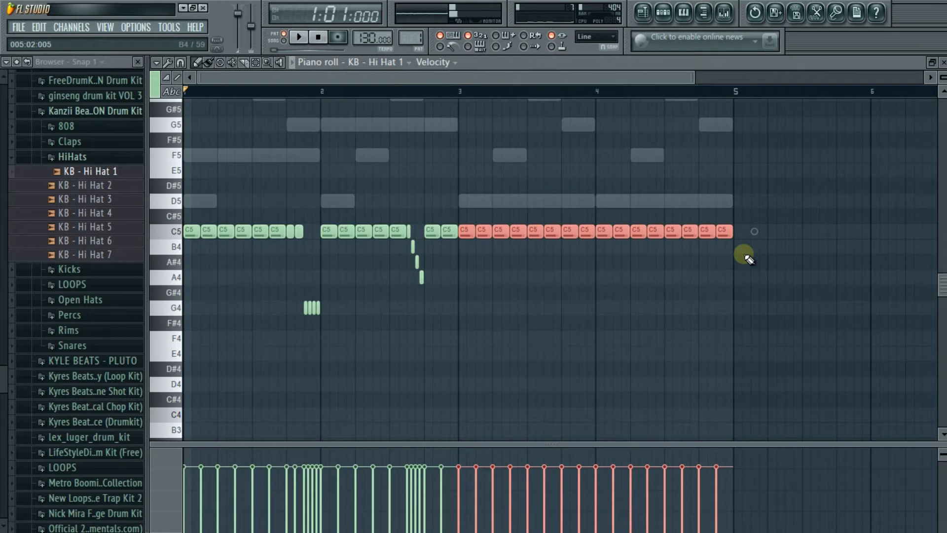
pyautogui.press('Delete')
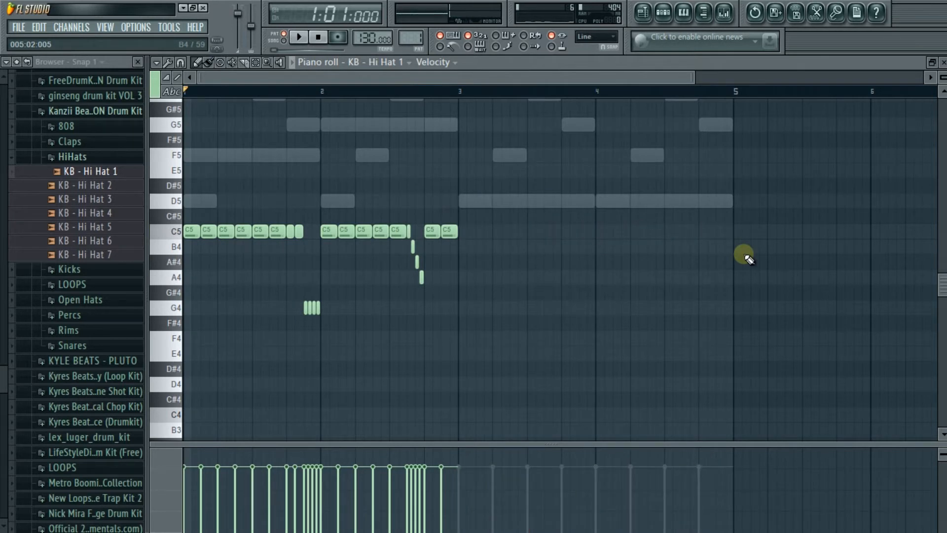
pyautogui.hotkey('ctrl', 'v')
pyautogui.click(688, 300)
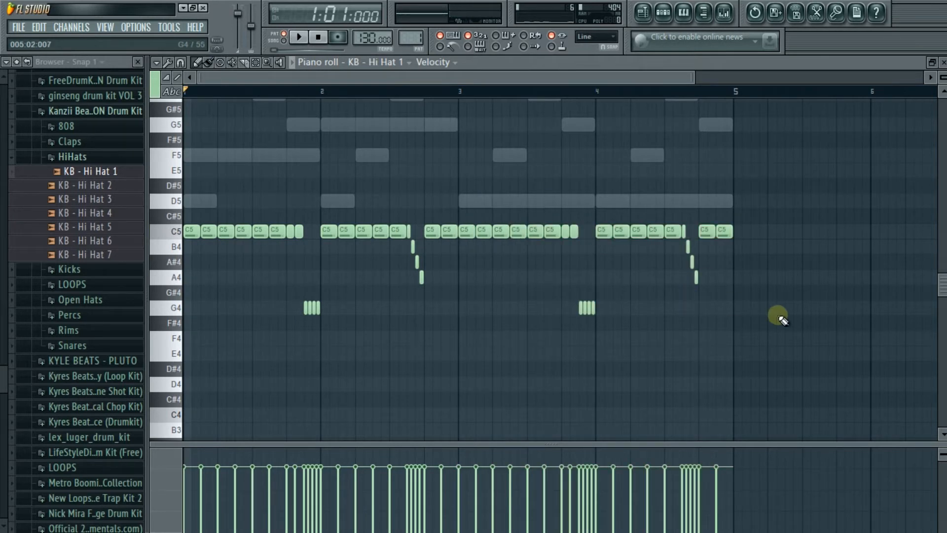
# Add half-step E4 hi-hat notes at steps 15 and 16 of bar 4
pyautogui.scroll(7, 776, 316)
pyautogui.scroll(-2, 684, 350)
pyautogui.scroll(1, 684, 351)
pyautogui.scroll(3, 683, 350)
pyautogui.click(638, 329)
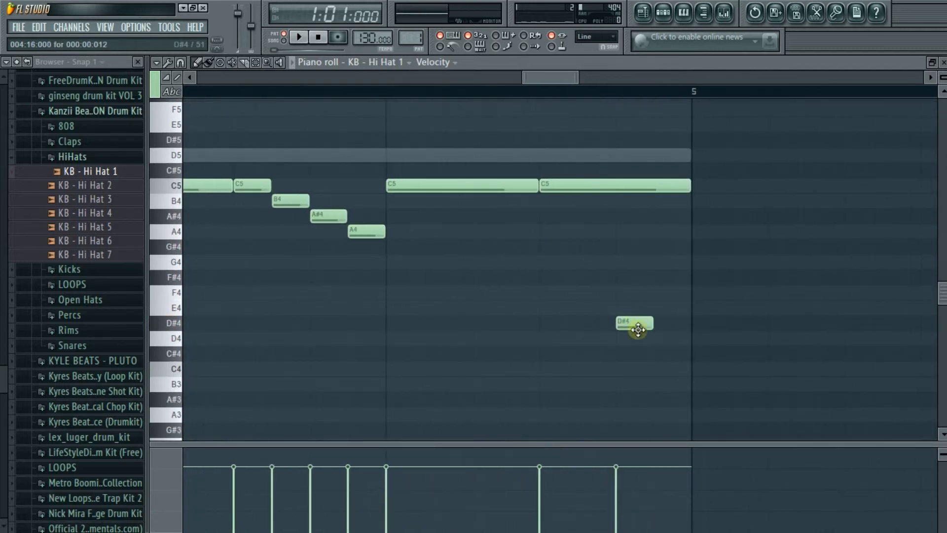
pyautogui.click(340, 232)
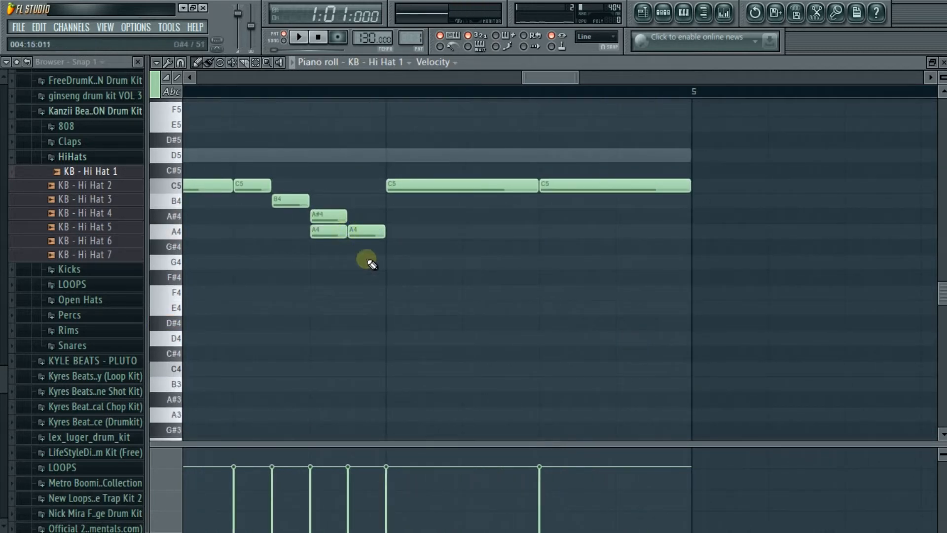
pyautogui.click(619, 310)
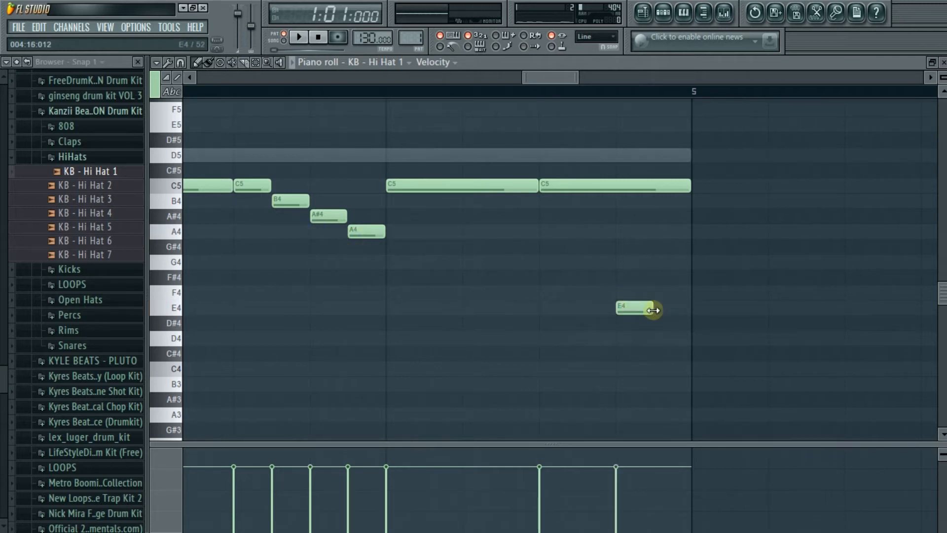
pyautogui.scroll(-3, 641, 321)
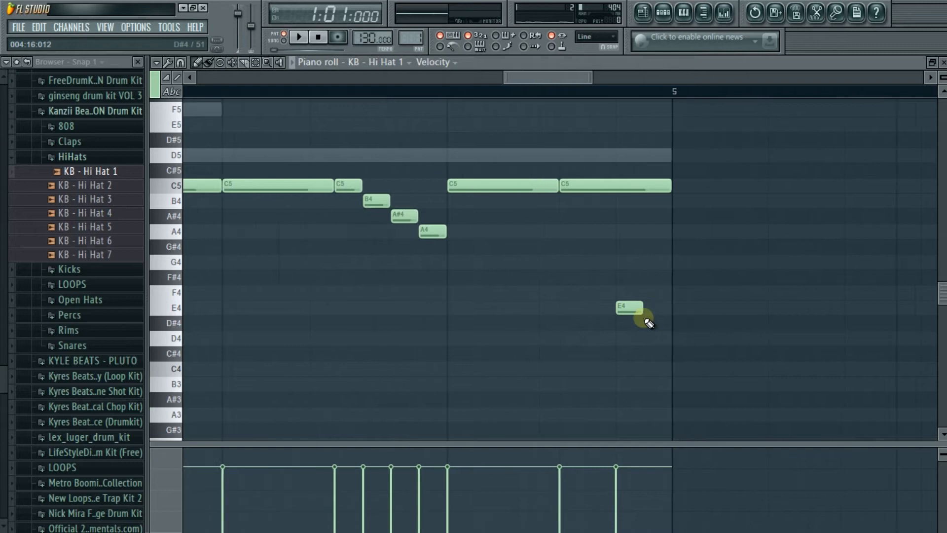
# Play the full four-bar hi-hat pattern with the melodies
pyautogui.press('space')
pyautogui.scroll(-6, 587, 321)
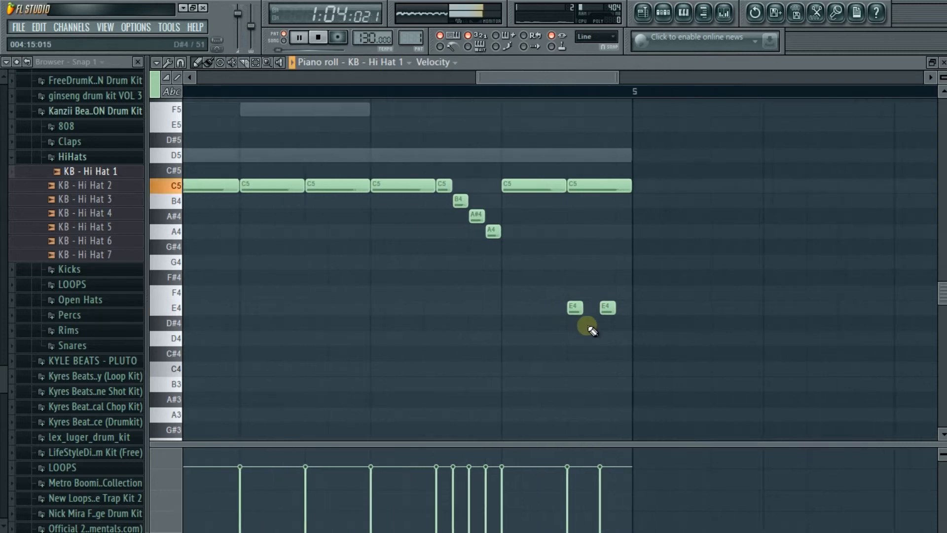
pyautogui.scroll(-1, 430, 326)
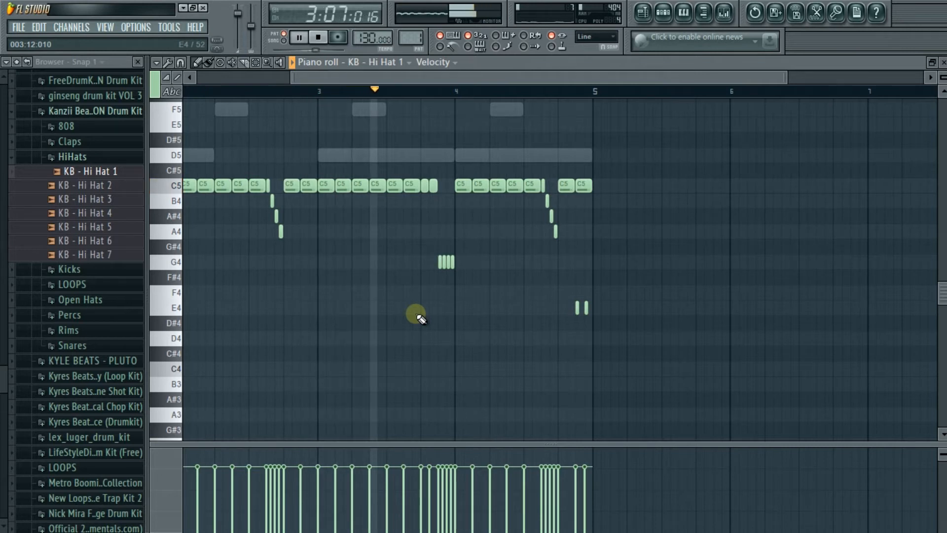
pyautogui.scroll(-1, 419, 318)
pyautogui.scroll(-1, 420, 318)
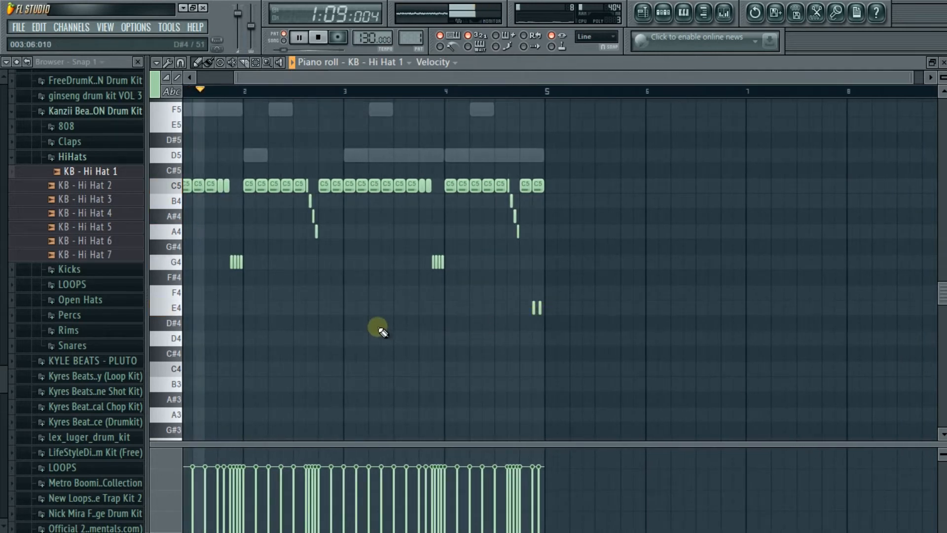
pyautogui.scroll(-1, 379, 330)
pyautogui.press('space')
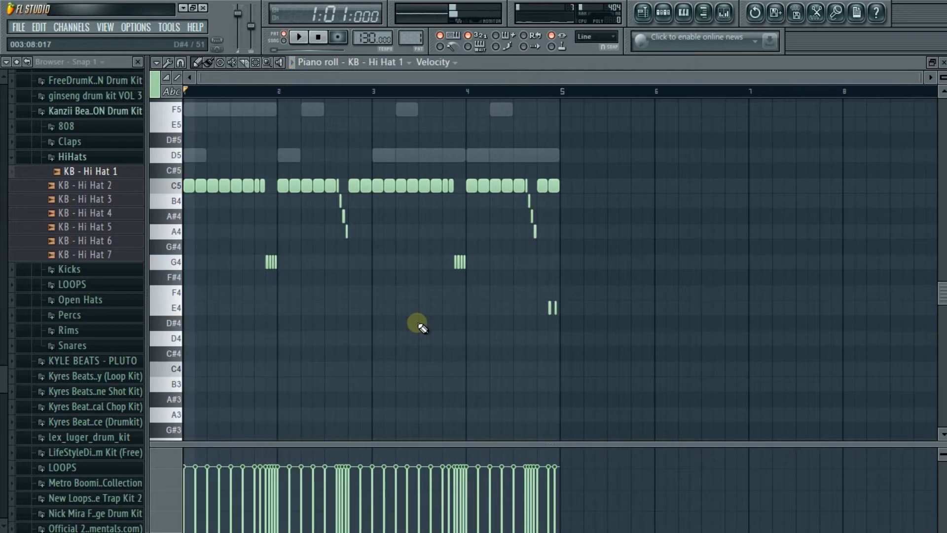
# Return from the hi-hat piano roll to the playlist and channel rack while replaying the pattern
pyautogui.press('space')
pyautogui.press('F5')
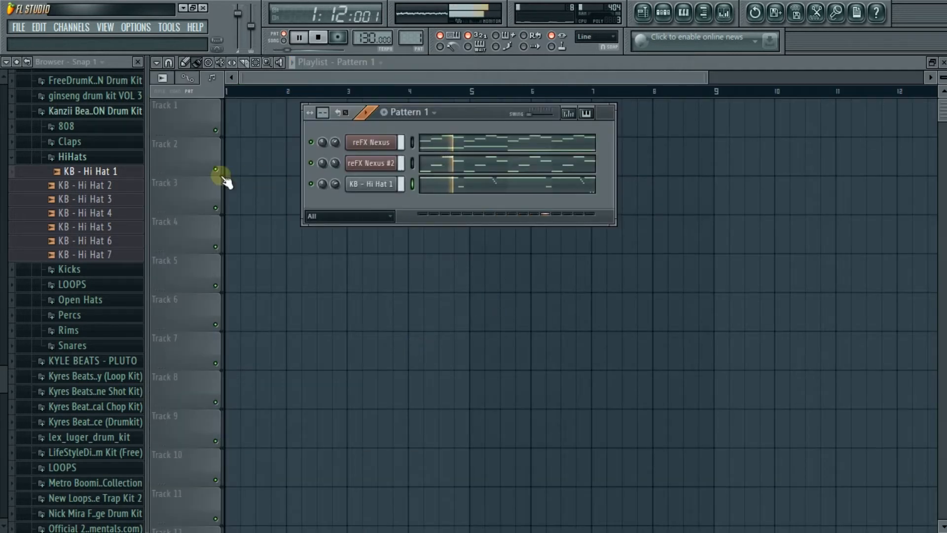
pyautogui.press('space')
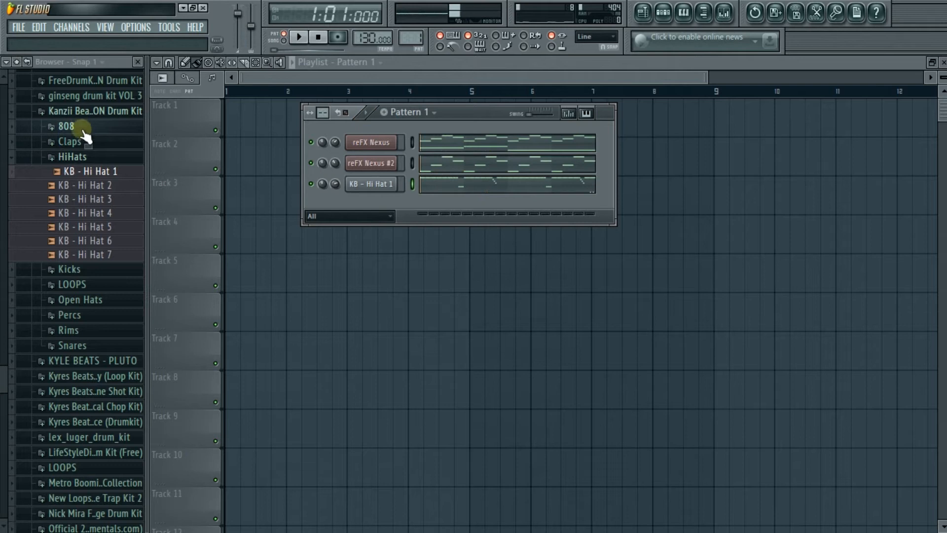
# Audition samples in the Claps folder and add KB - Clap 12 as a new channel below KB - Hi Hat 1
pyautogui.click(74, 143)
pyautogui.click(98, 280)
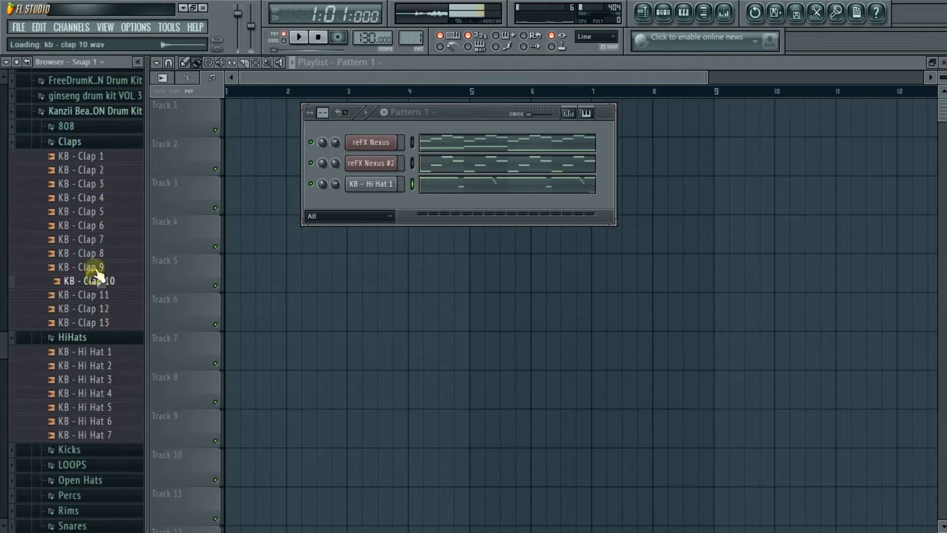
pyautogui.click(100, 297)
pyautogui.moveTo(370, 219); pyautogui.dragTo(375, 200)
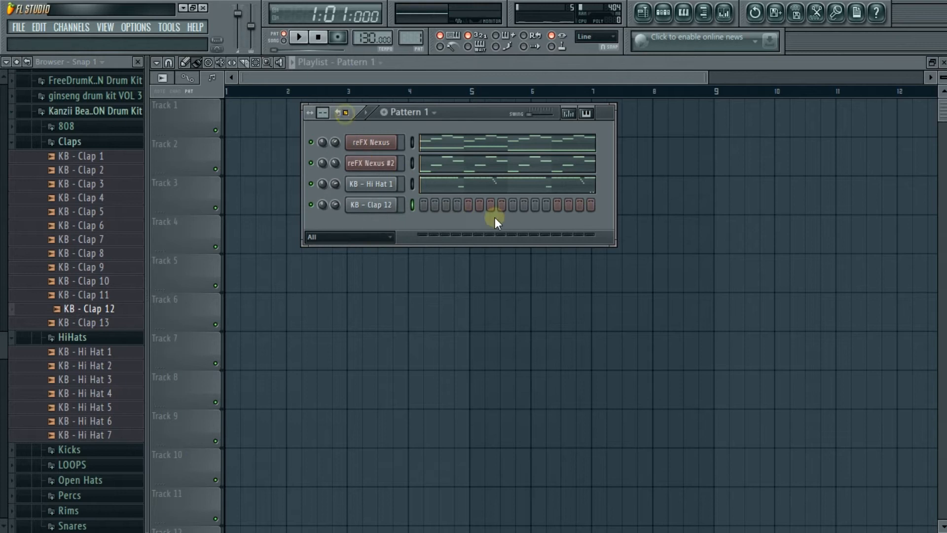
# Place a KB - Clap 12 hit on step 9 of all four bars using the piano roll, playing the pattern meanwhile
pyautogui.click(513, 205)
pyautogui.press('space')
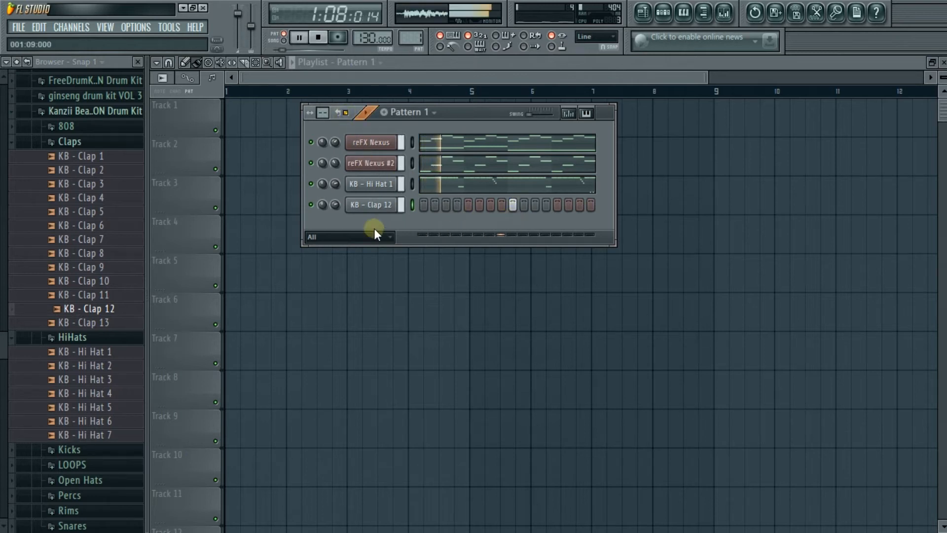
pyautogui.rightClick(366, 201)
pyautogui.click(409, 200)
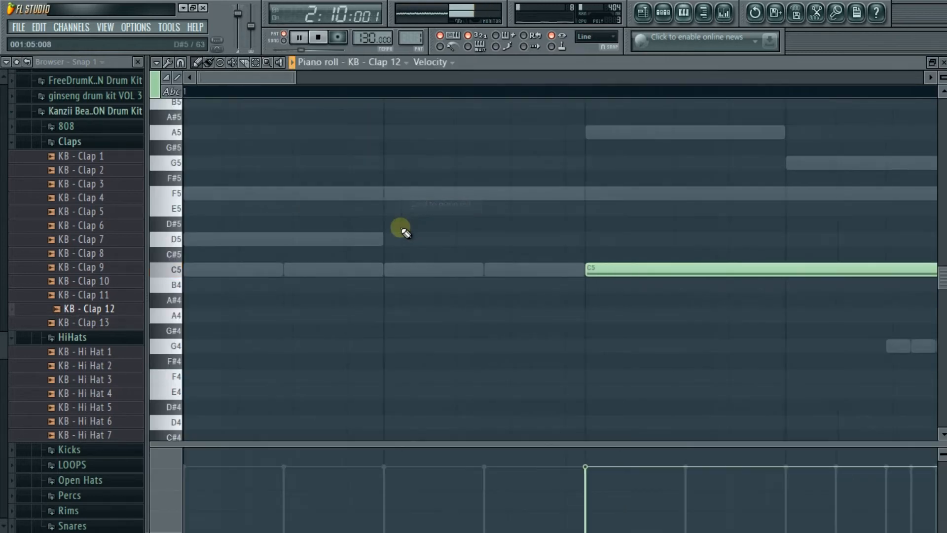
pyautogui.scroll(-2, 294, 232)
pyautogui.press('space')
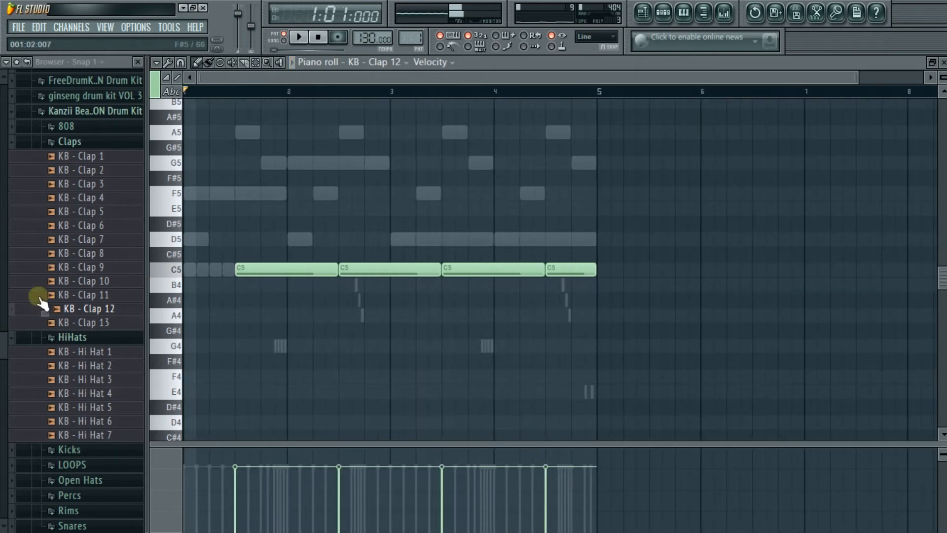
# Audition the other clap samples in the Claps folder, from KB - Clap 1 to KB - Clap 13
pyautogui.click(62, 183)
pyautogui.click(66, 156)
pyautogui.click(74, 170)
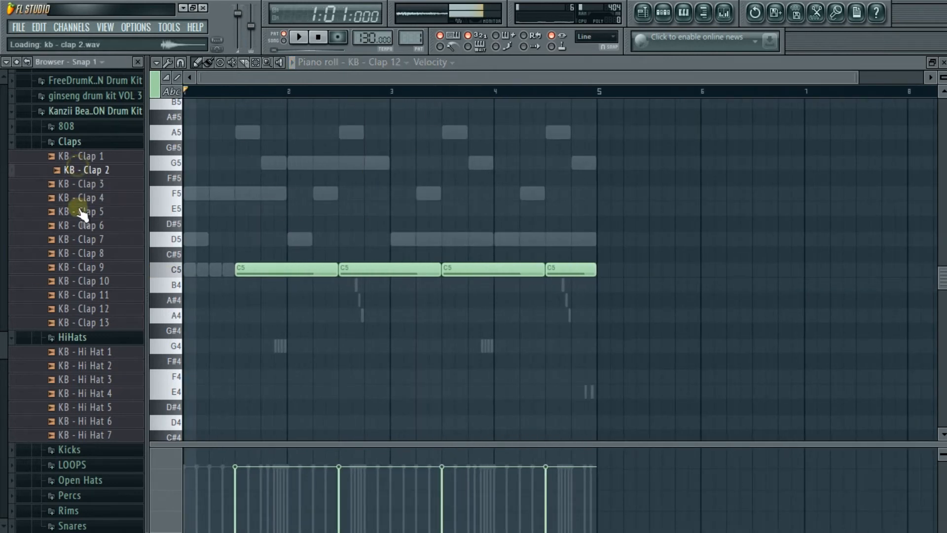
pyautogui.click(83, 225)
pyautogui.click(82, 253)
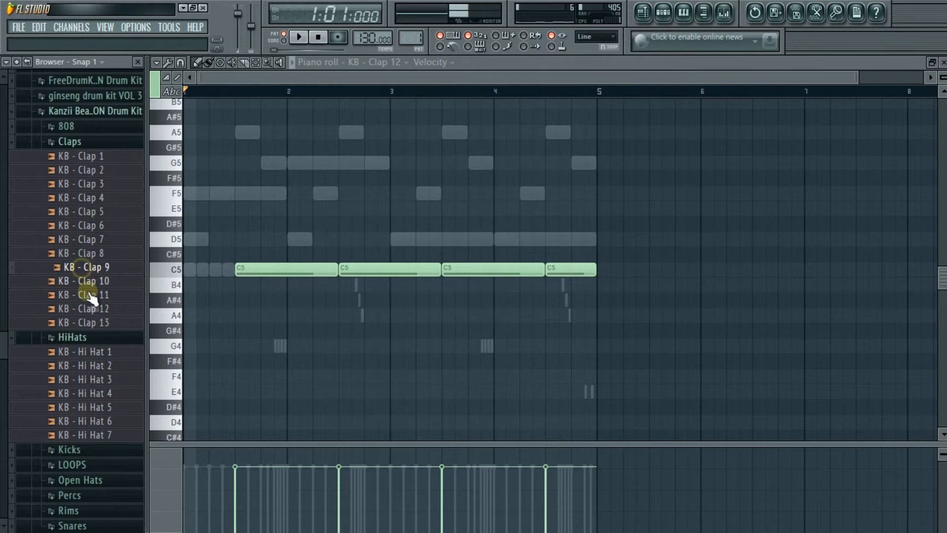
pyautogui.click(92, 283)
pyautogui.click(94, 309)
pyautogui.click(94, 322)
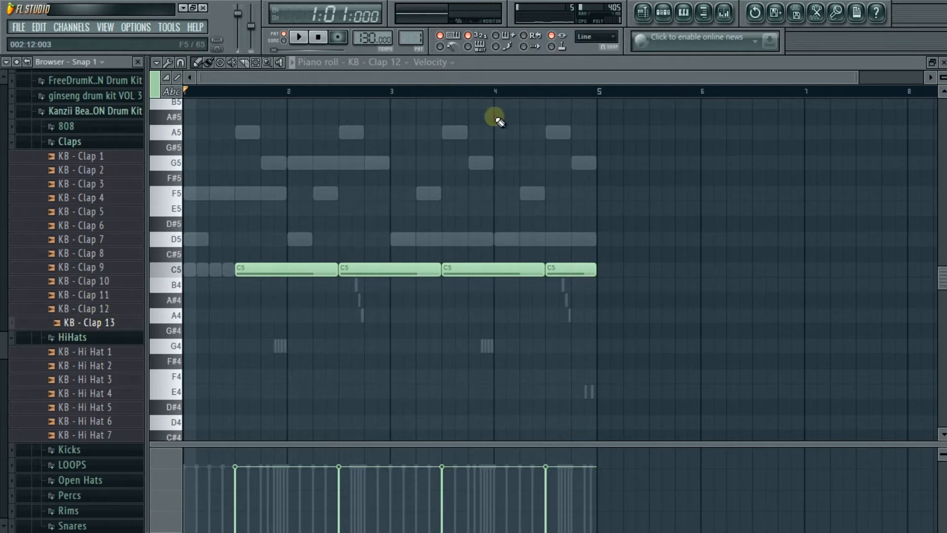
# Show the channel rack while playing the pattern, and collapse the Claps, HiHats and Kanzii drum kit folders in the browser
pyautogui.click(663, 13)
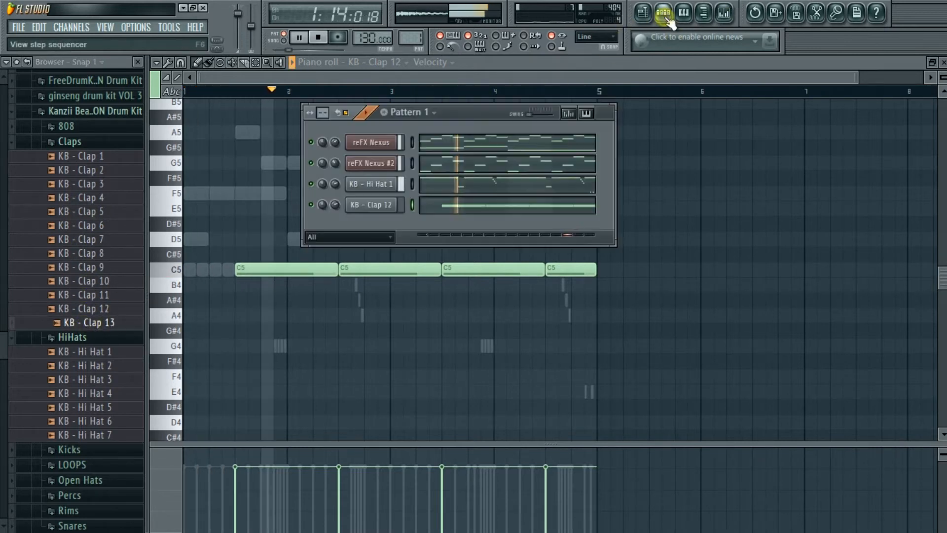
pyautogui.click(39, 141)
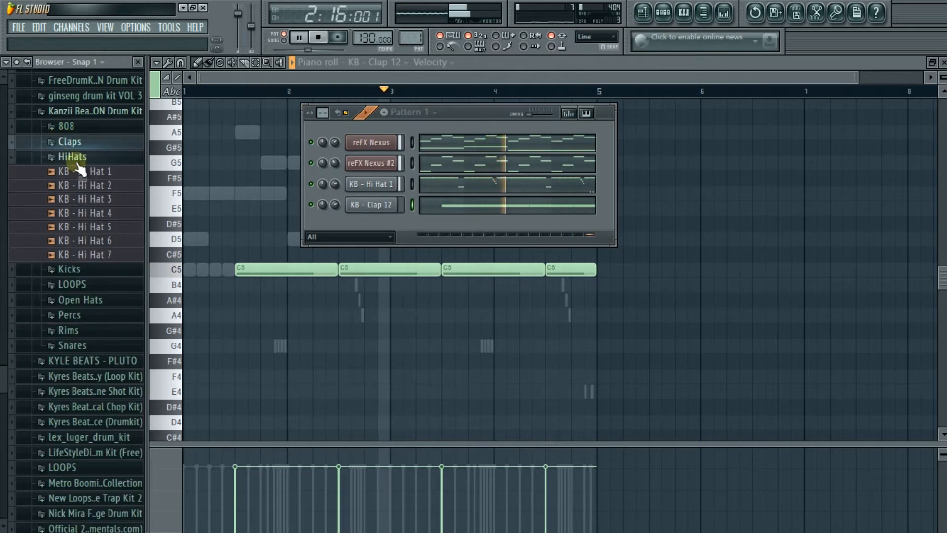
pyautogui.click(72, 157)
pyautogui.press('space')
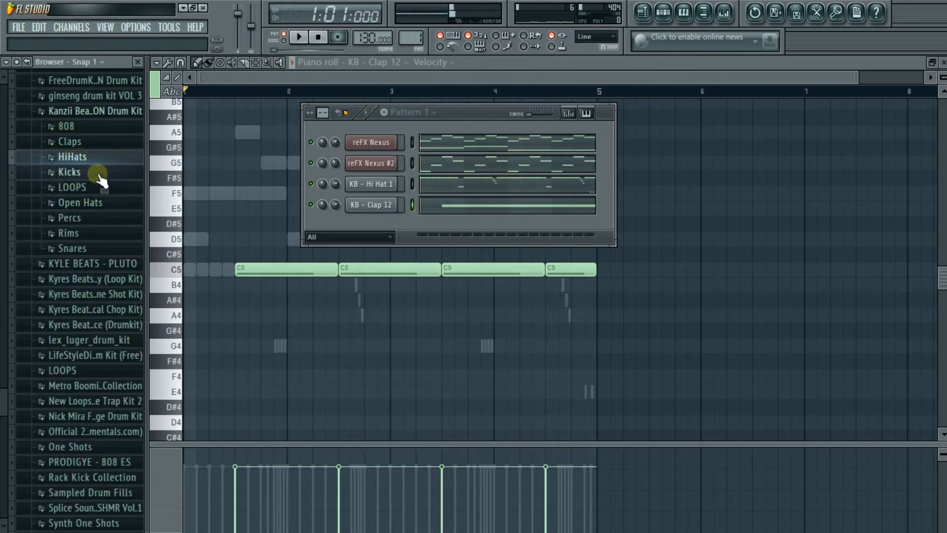
pyautogui.click(94, 110)
# Add Soft Reese Bass from the Boominati Way kit's Bass folder as a new channel below KB - Clap 12
pyautogui.scroll(10, 49, 232)
pyautogui.scroll(5, 61, 235)
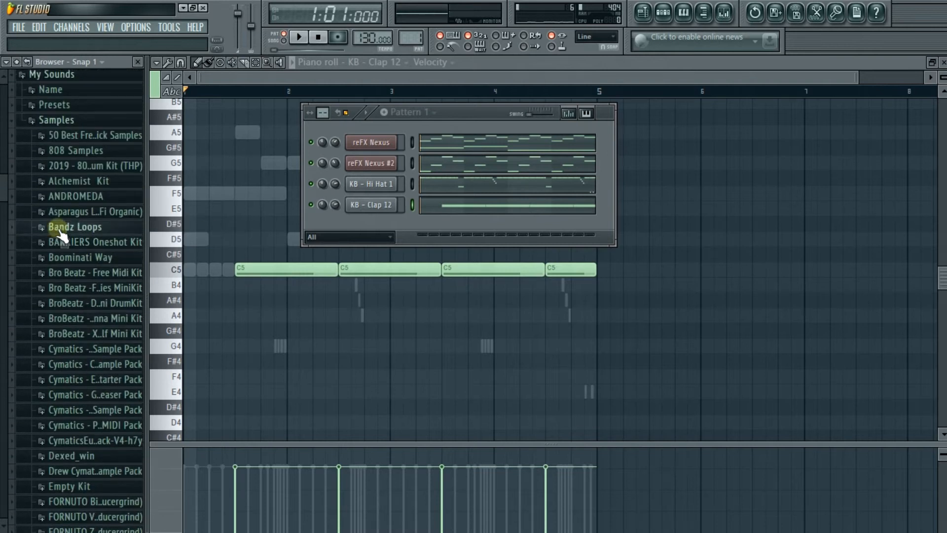
pyautogui.scroll(-1, 88, 236)
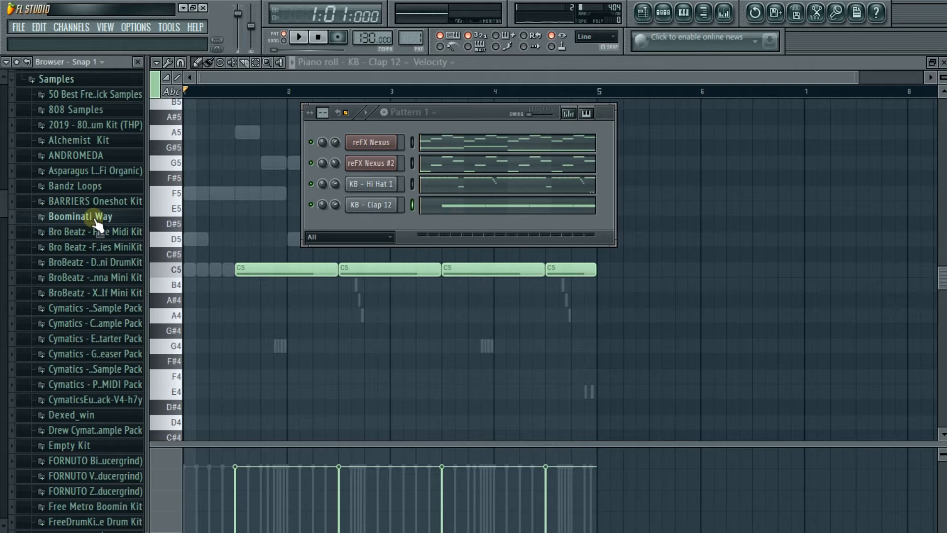
pyautogui.click(94, 217)
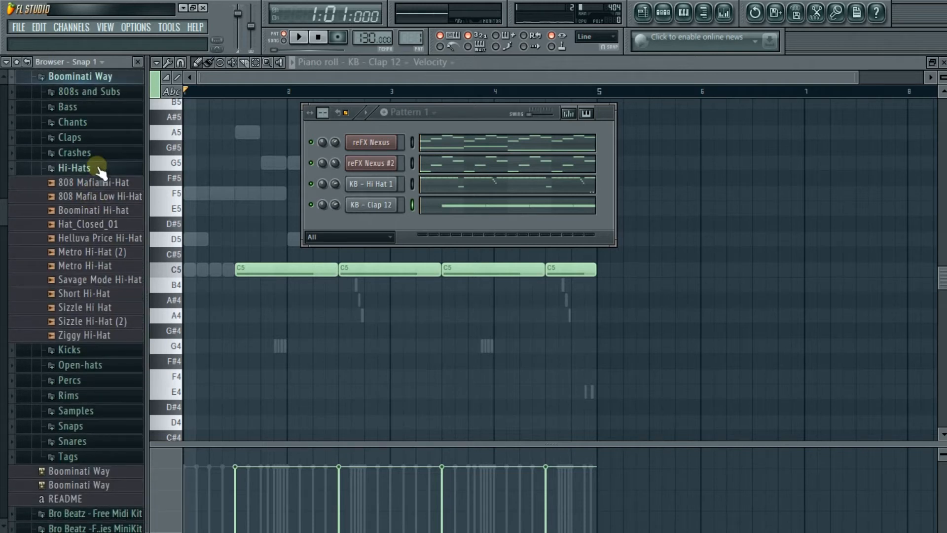
pyautogui.click(97, 168)
pyautogui.click(99, 93)
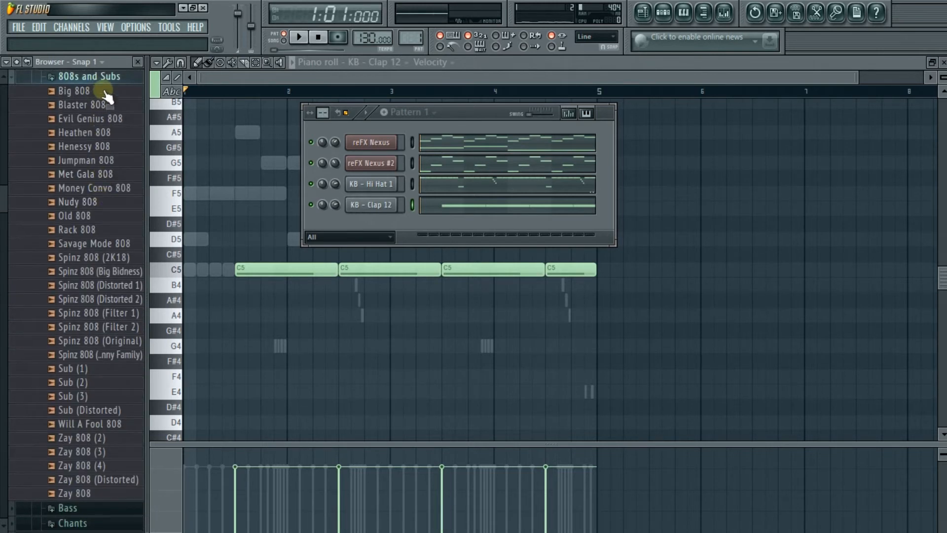
pyautogui.click(105, 80)
pyautogui.click(106, 91)
pyautogui.moveTo(94, 189); pyautogui.dragTo(354, 222)
# Draw one-bar Soft Reese Bass notes in its piano roll: F5 in bar 1 and G5 in bar 2
pyautogui.rightClick(366, 221)
pyautogui.click(460, 286)
pyautogui.rightClick(389, 226)
pyautogui.click(418, 225)
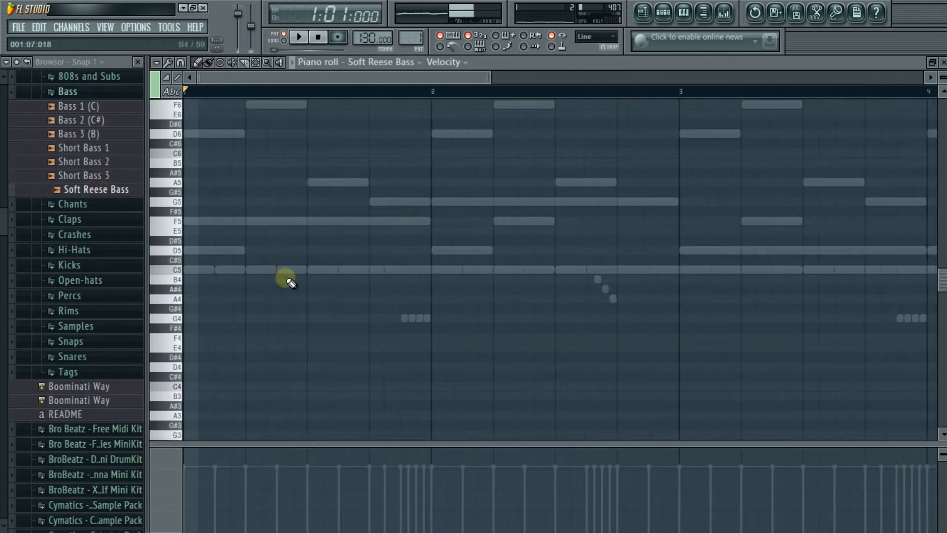
pyautogui.scroll(-3, 196, 280)
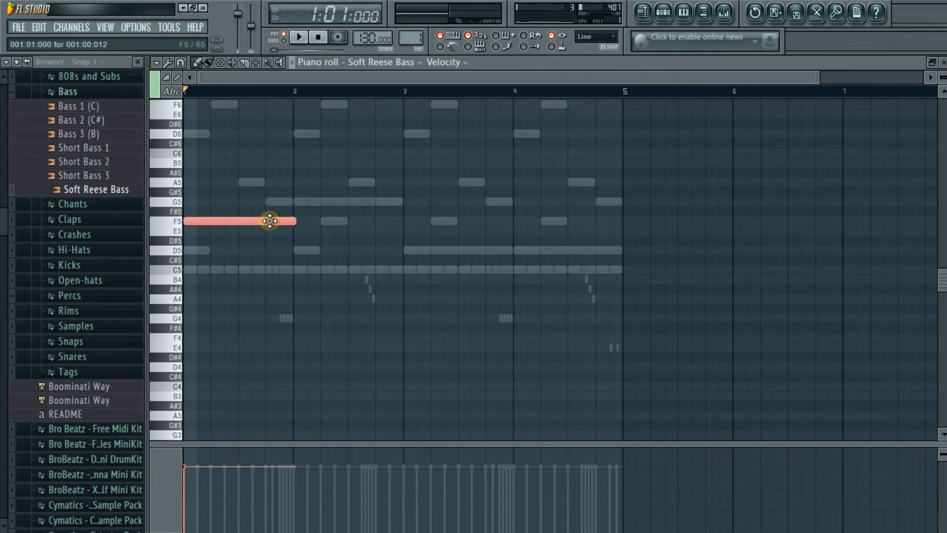
pyautogui.click(295, 203)
pyautogui.press('space')
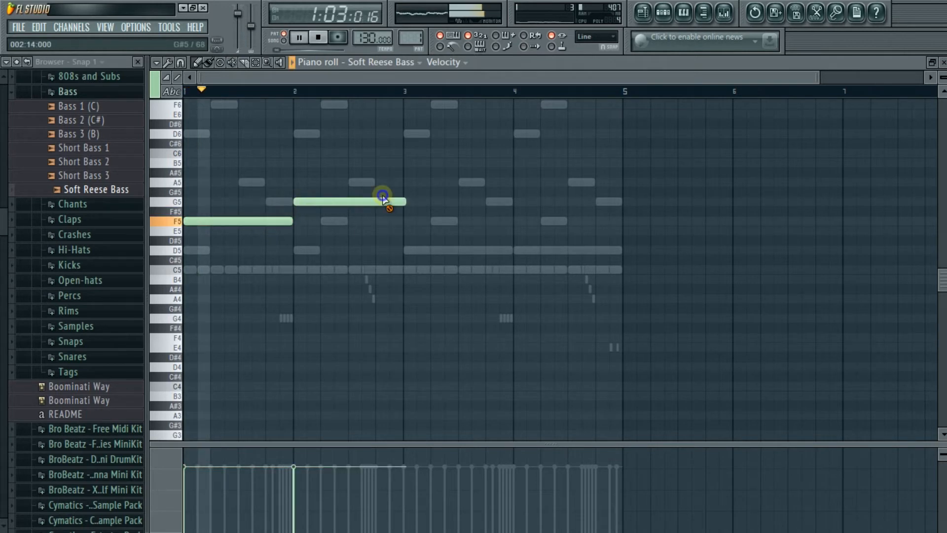
pyautogui.rightClick(318, 202)
pyautogui.press('space')
pyautogui.click(294, 202)
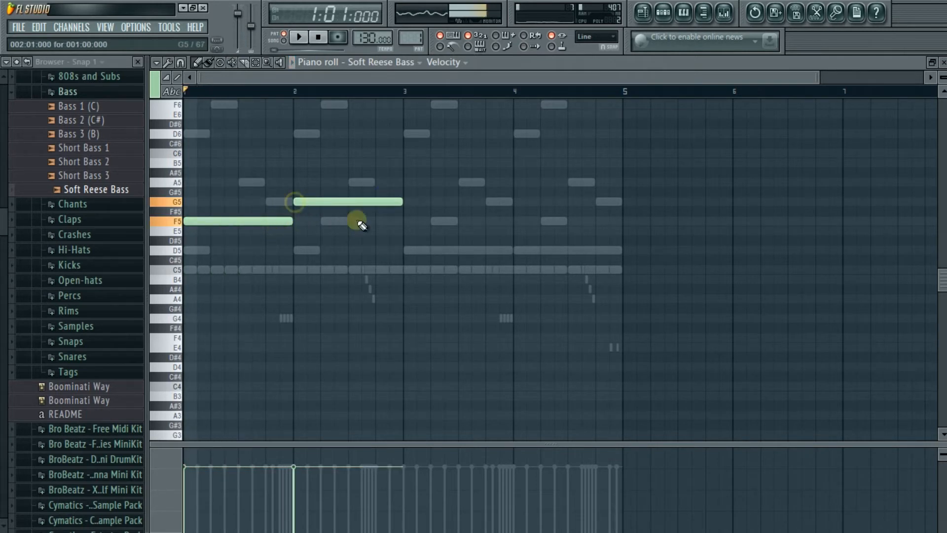
# Place one-bar D5 bass notes in bars 3 and 4 while playing back the four-bar bassline
pyautogui.click(402, 251)
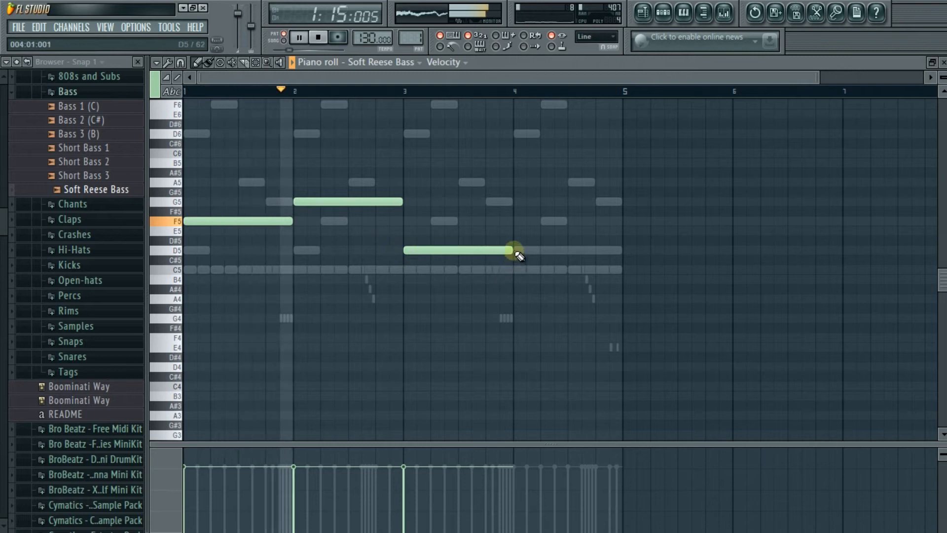
pyautogui.click(514, 251)
pyautogui.scroll(-1, 514, 250)
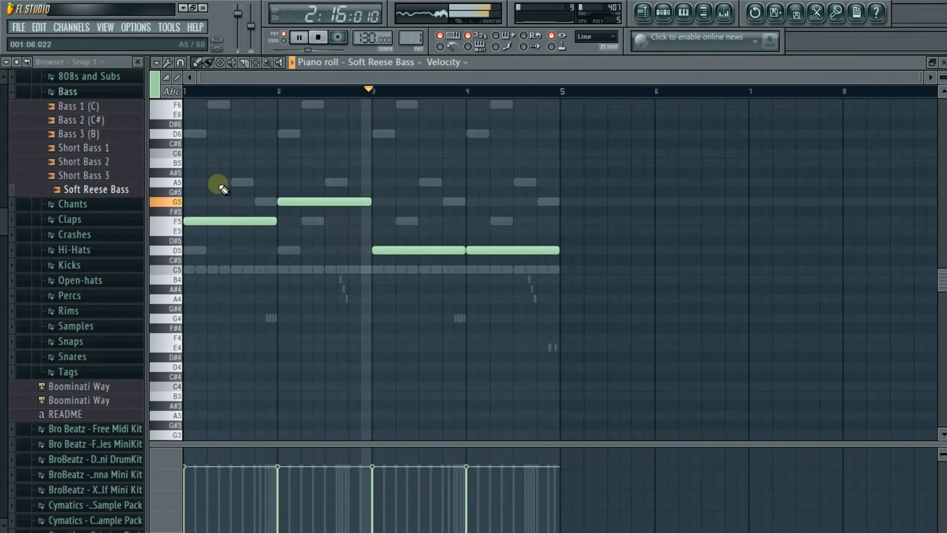
pyautogui.scroll(1, 219, 184)
pyautogui.scroll(-1, 223, 183)
pyautogui.press('space')
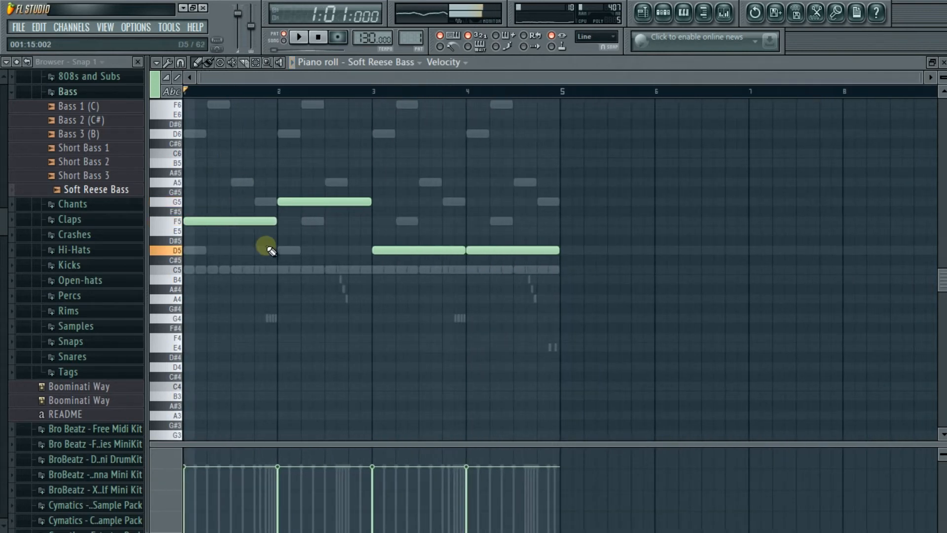
pyautogui.scroll(1, 266, 231)
pyautogui.scroll(-1, 228, 163)
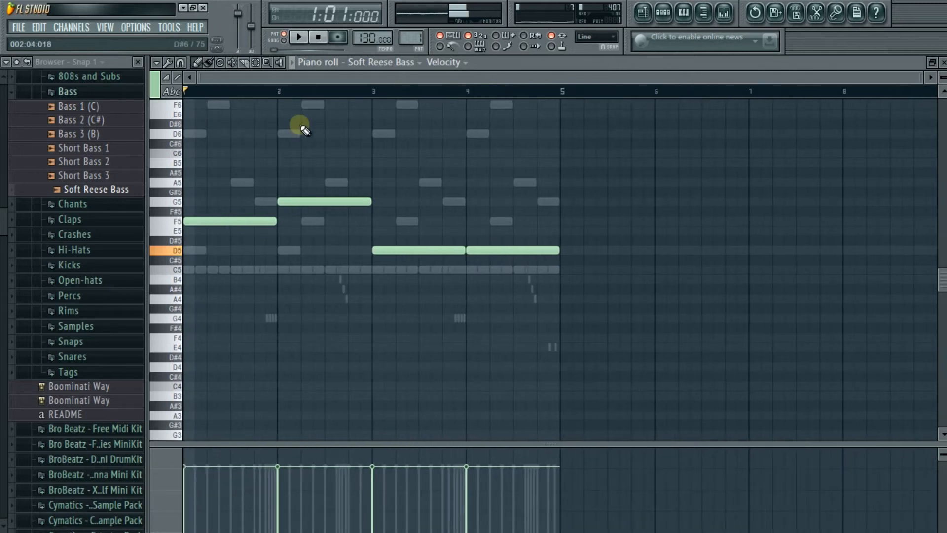
# Add short slide notes to the bassline, G6 halfway through bar 2 and D6 halfway through bar 4, and play it
pyautogui.scroll(3, 316, 158)
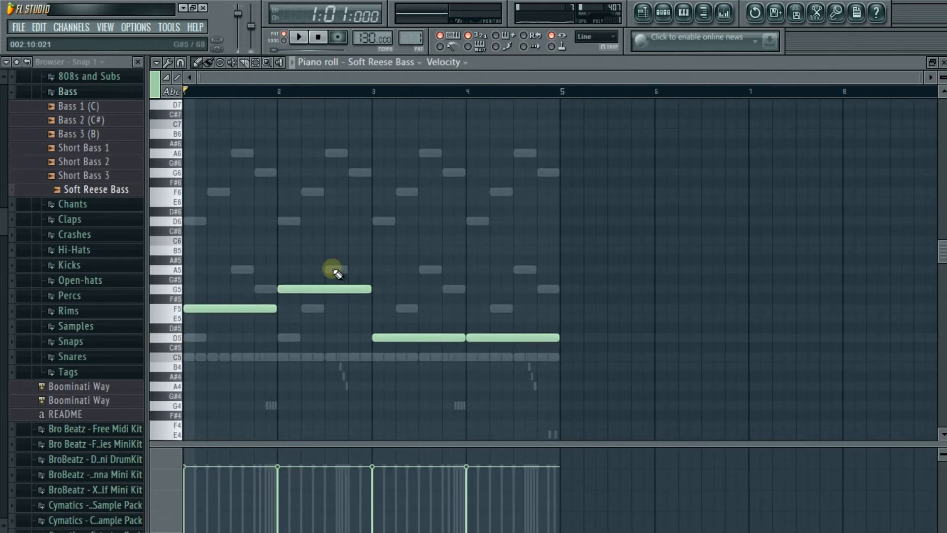
pyautogui.click(325, 170)
pyautogui.doubleClick(326, 171)
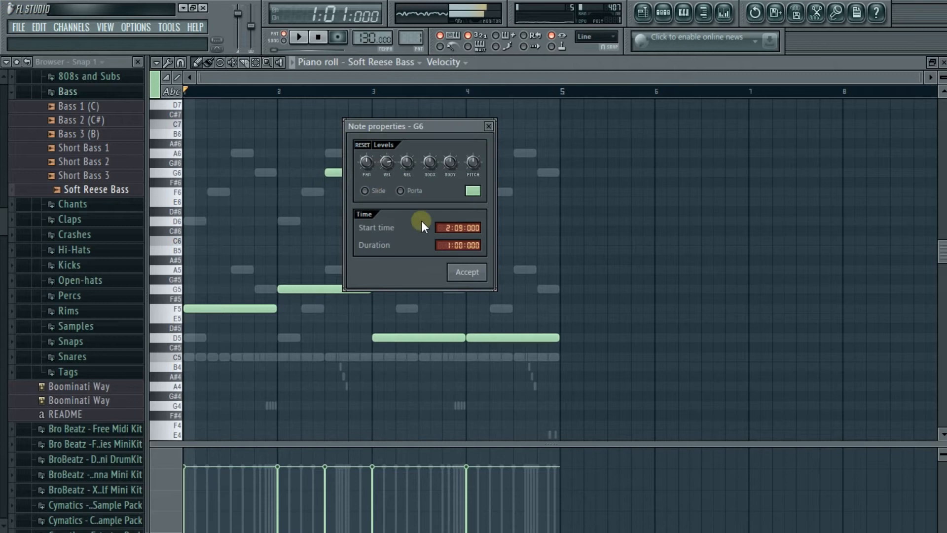
pyautogui.click(488, 274)
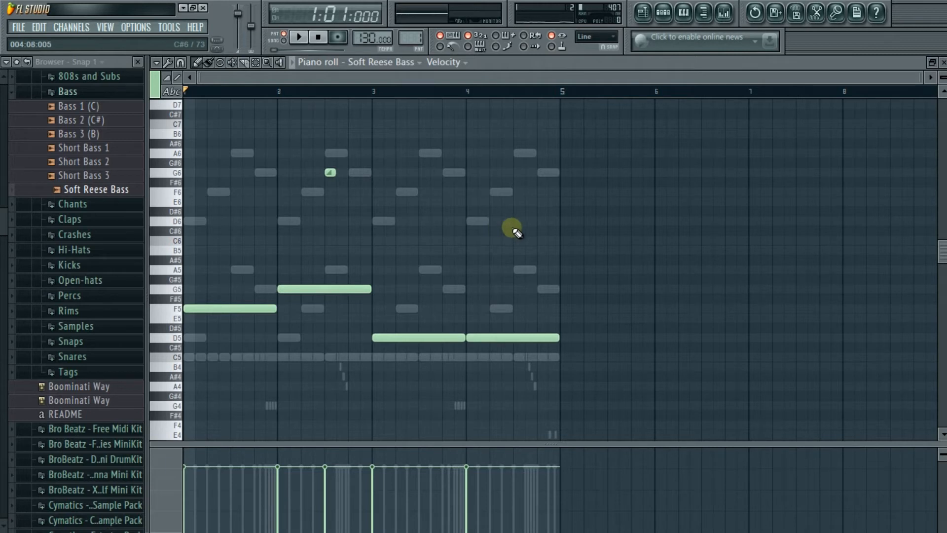
pyautogui.press('space')
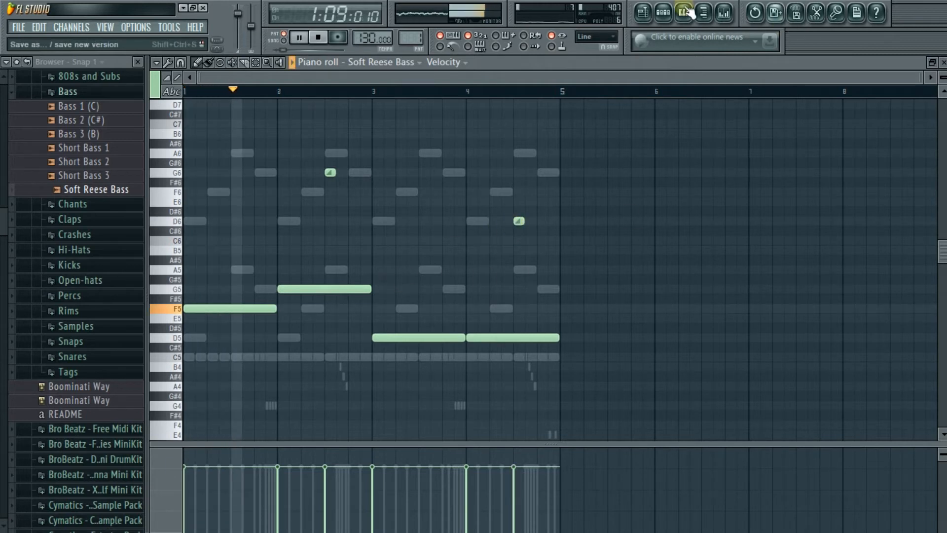
# Adjust the Soft Reese Bass channel volume to about 64% during playback and return to its piano roll
pyautogui.click(664, 13)
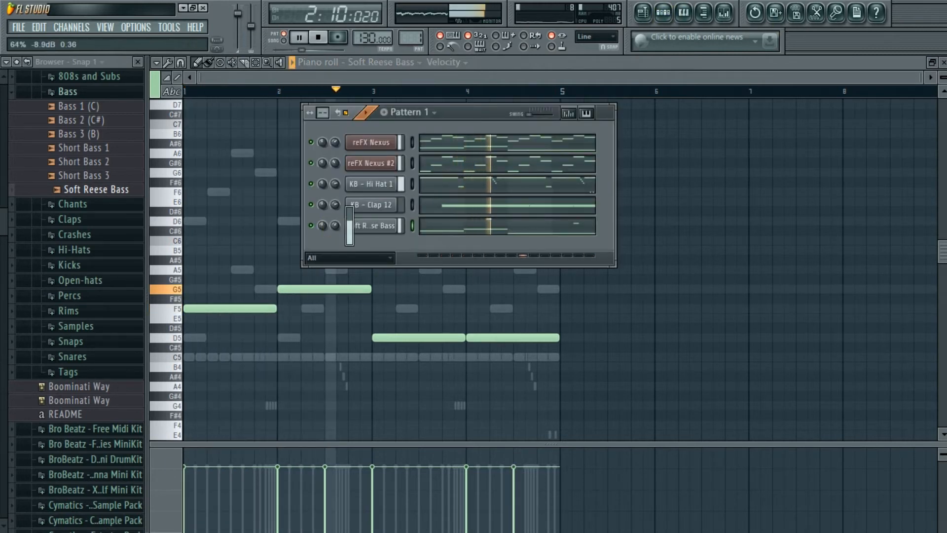
pyautogui.press('F6')
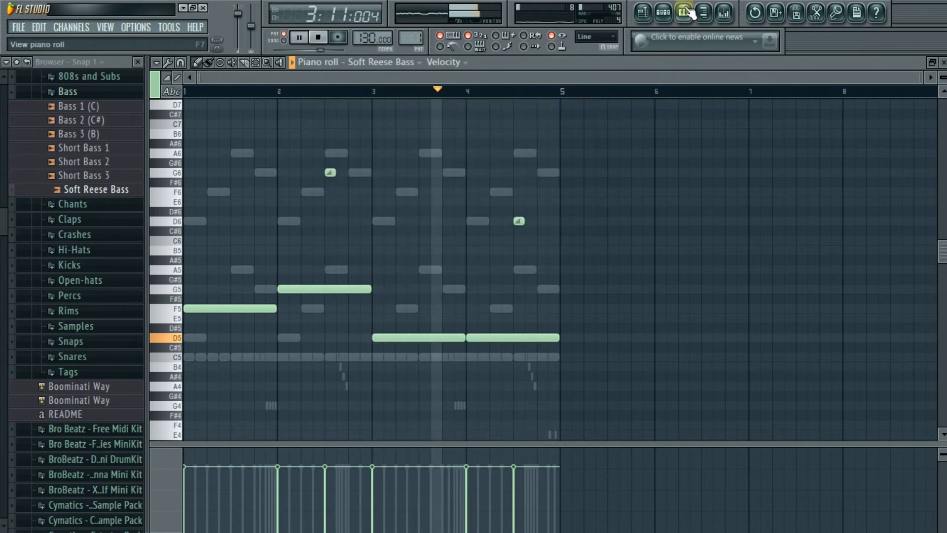
pyautogui.press('F6')
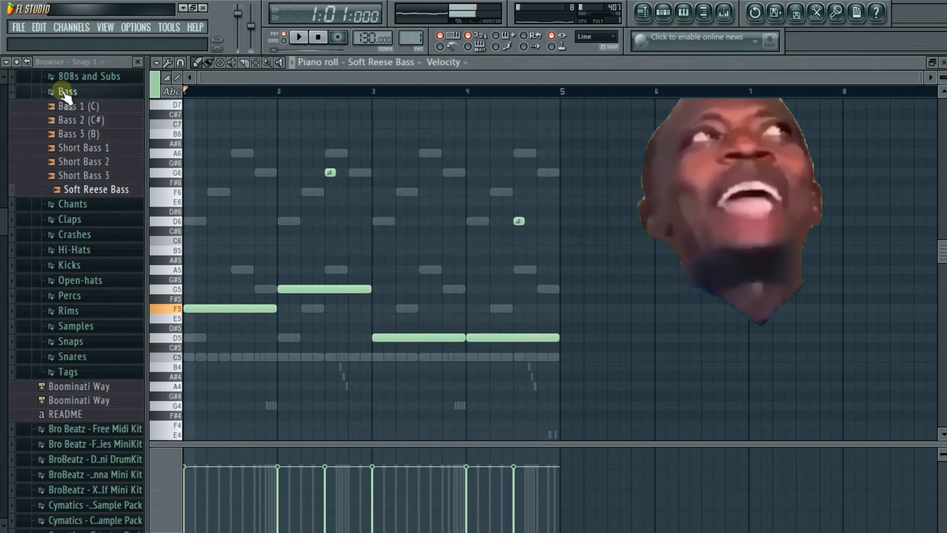
# Close the Bass and Boominati Way folders in the browser and open the Free Metro Boomin Kit
pyautogui.click(68, 93)
pyautogui.scroll(-3, 64, 117)
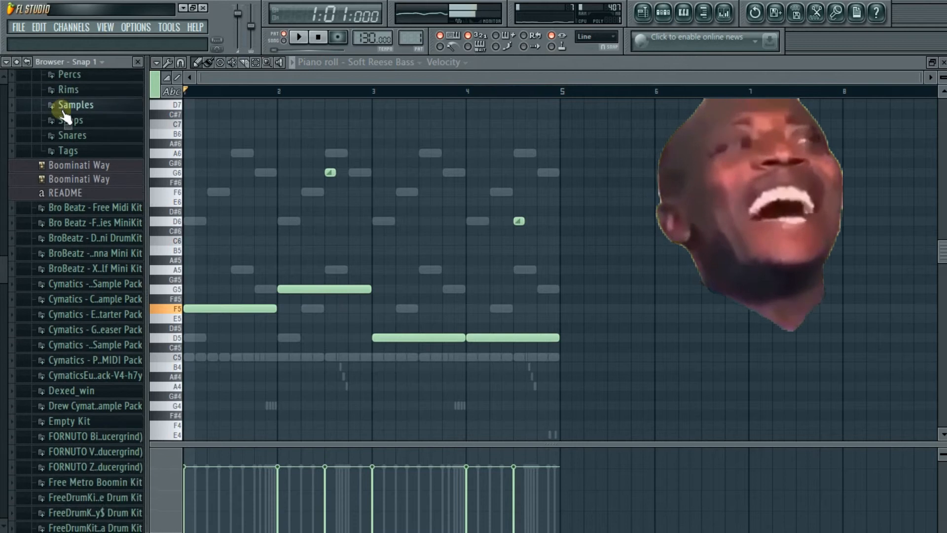
pyautogui.scroll(5, 64, 112)
pyautogui.click(80, 187)
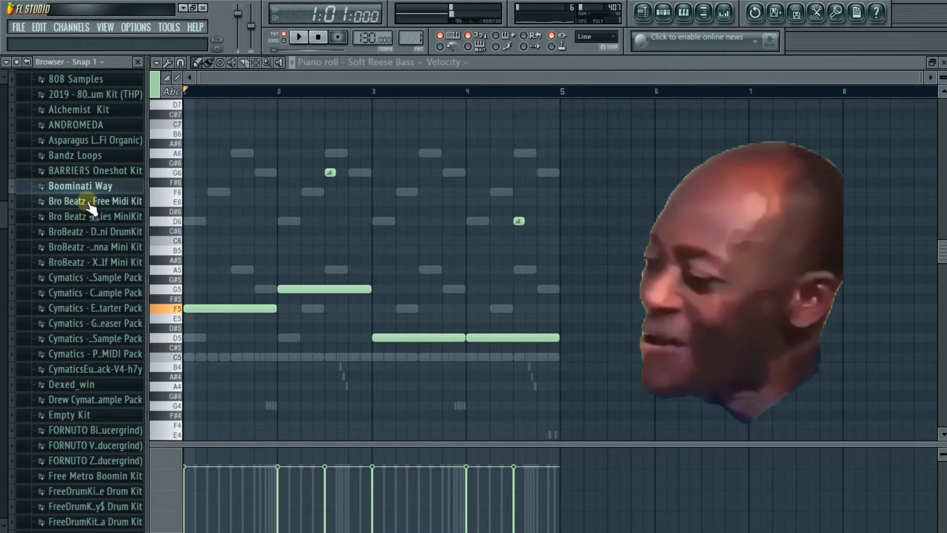
pyautogui.scroll(-3, 84, 237)
pyautogui.scroll(-2, 94, 197)
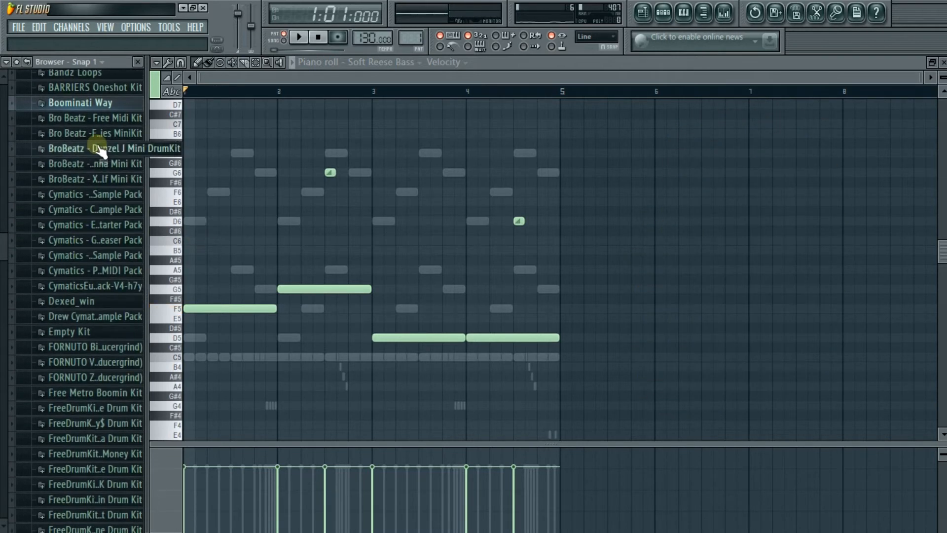
pyautogui.scroll(-3, 98, 296)
pyautogui.click(111, 350)
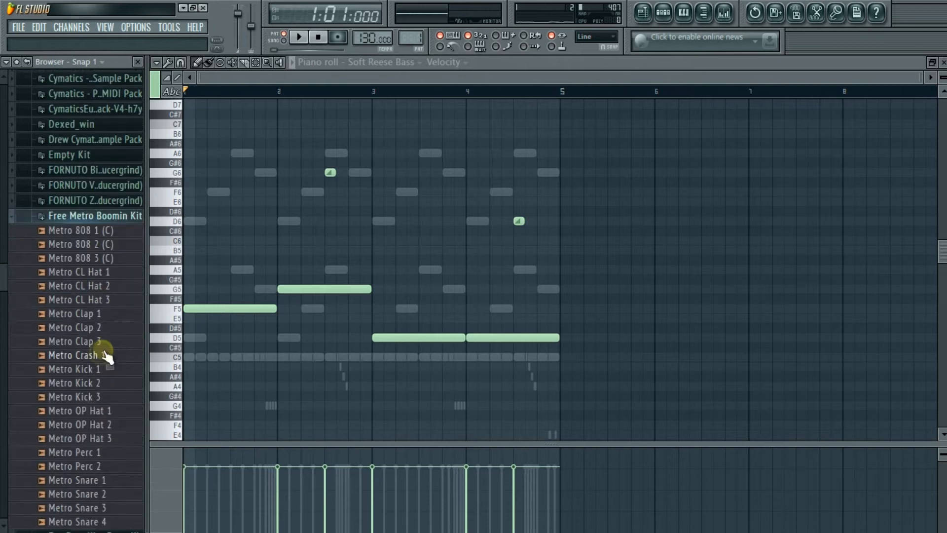
# Replace the KB - Clap 12 sample with Metro Clap 3 in the channel rack and play the pattern
pyautogui.click(102, 220)
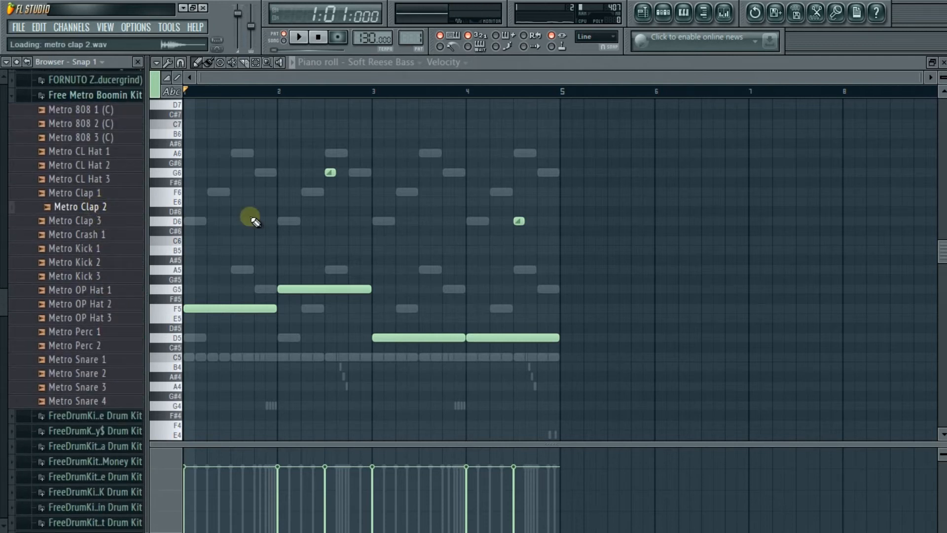
pyautogui.click(663, 12)
pyautogui.moveTo(92, 221); pyautogui.dragTo(369, 207)
pyautogui.press('space')
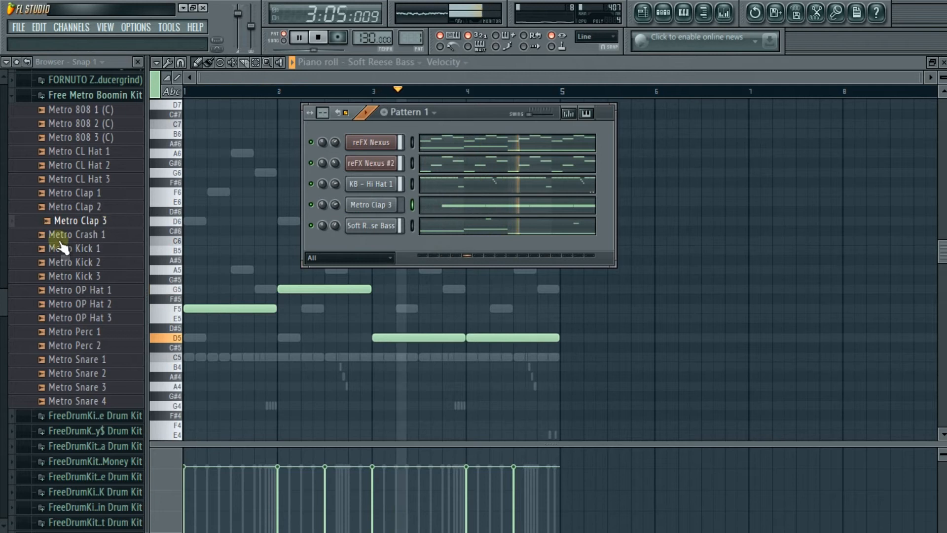
# Stop playback, audition Metro Kick 3 in the Free Metro Boomin Kit, and close the kit's folder
pyautogui.click(96, 94)
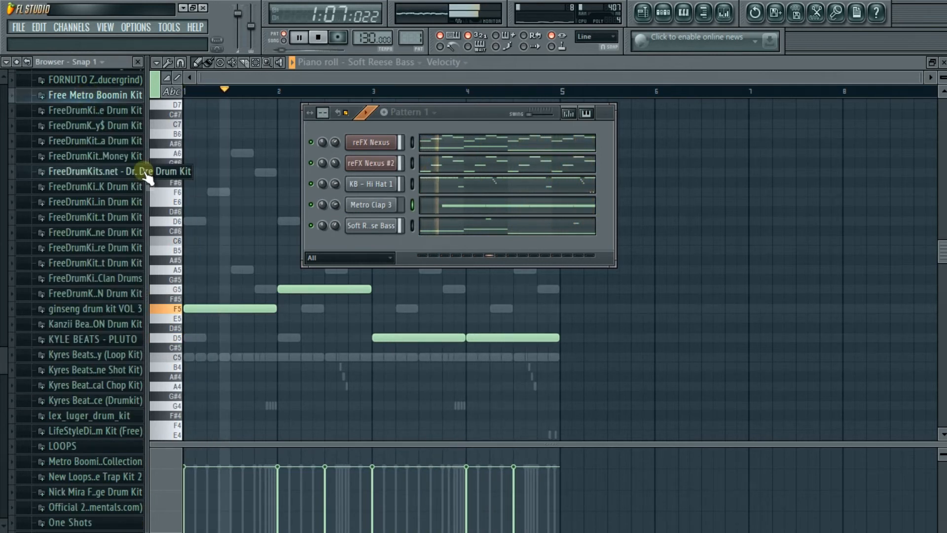
pyautogui.press('space')
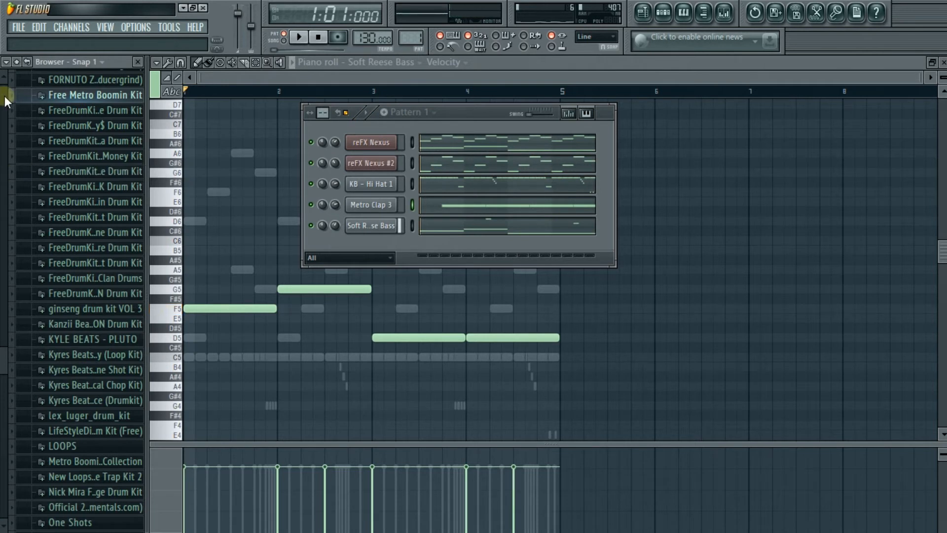
pyautogui.click(132, 95)
pyautogui.click(89, 276)
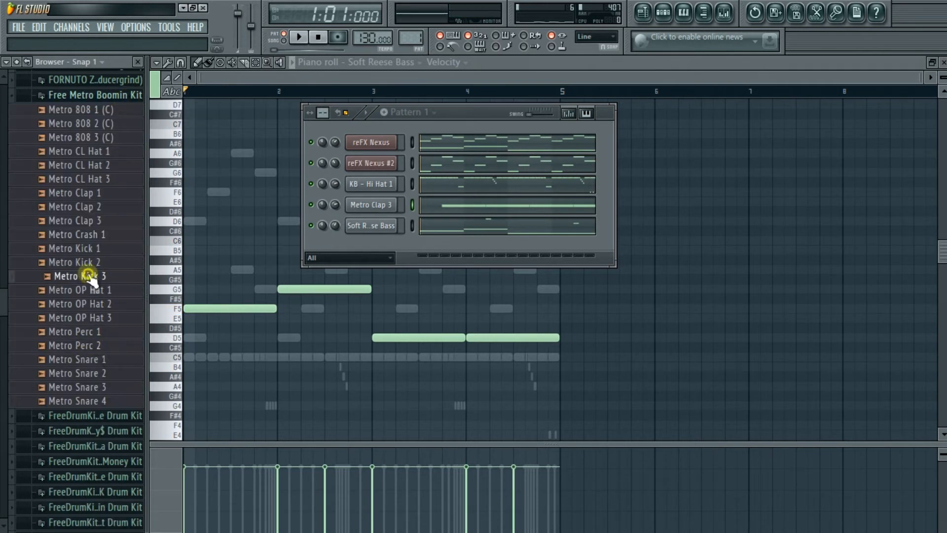
pyautogui.click(89, 96)
# Add KB - Kick 9 from the Kanzii drum kit's Kicks folder as a new channel below Soft Reese Bass
pyautogui.scroll(-3, 82, 306)
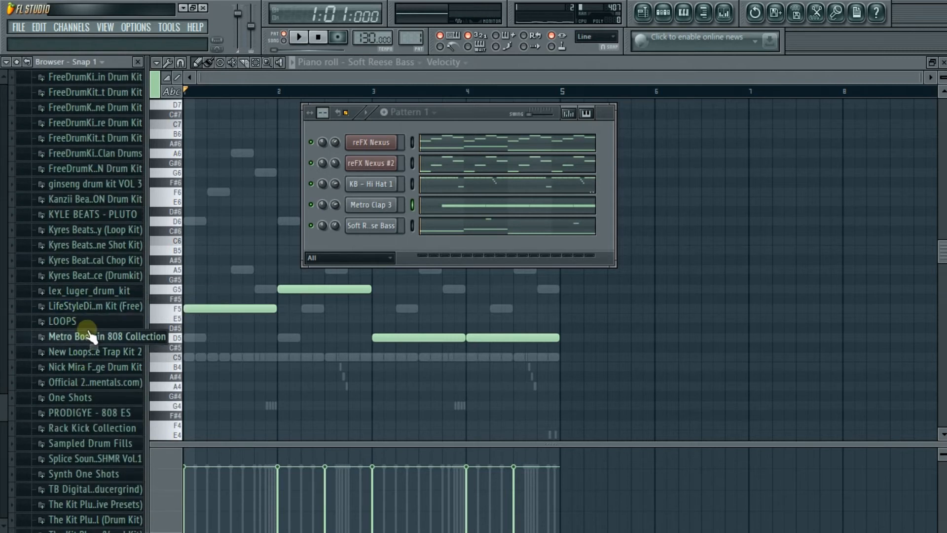
pyautogui.click(108, 213)
pyautogui.click(96, 199)
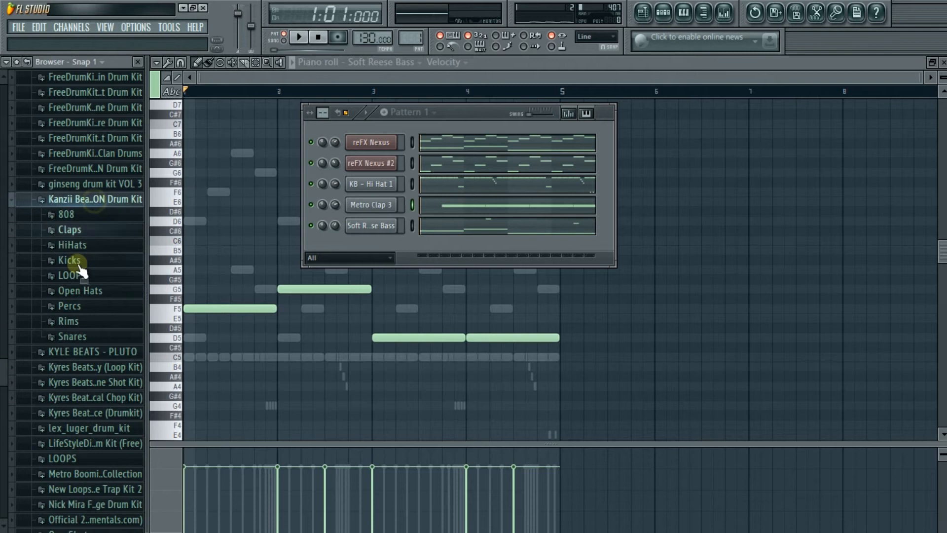
pyautogui.click(69, 260)
pyautogui.click(75, 386)
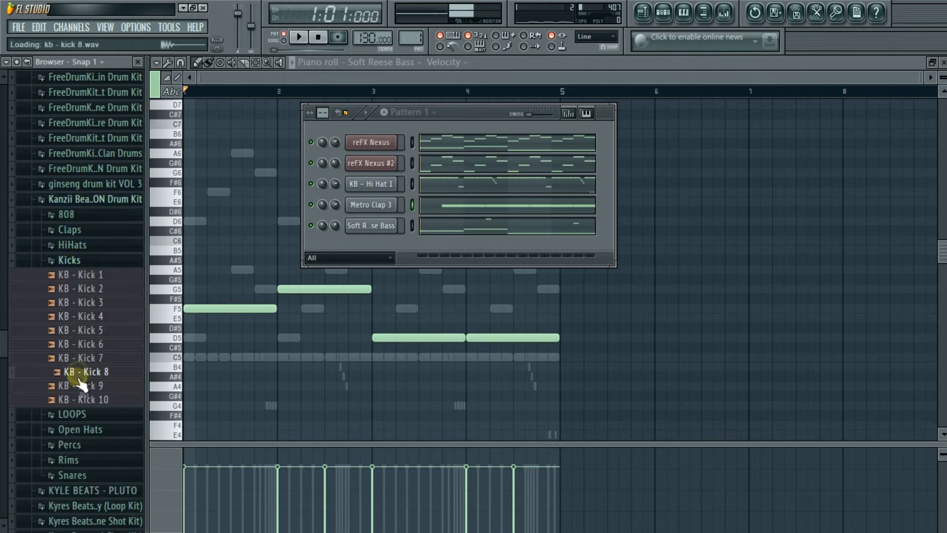
pyautogui.moveTo(343, 250); pyautogui.dragTo(351, 247)
# Audition the KB kick samples in the Kanzii drum kit's Kicks folder and keep KB - Kick 9 as a new channel
pyautogui.click(79, 291)
pyautogui.click(91, 275)
pyautogui.click(98, 329)
pyautogui.click(103, 344)
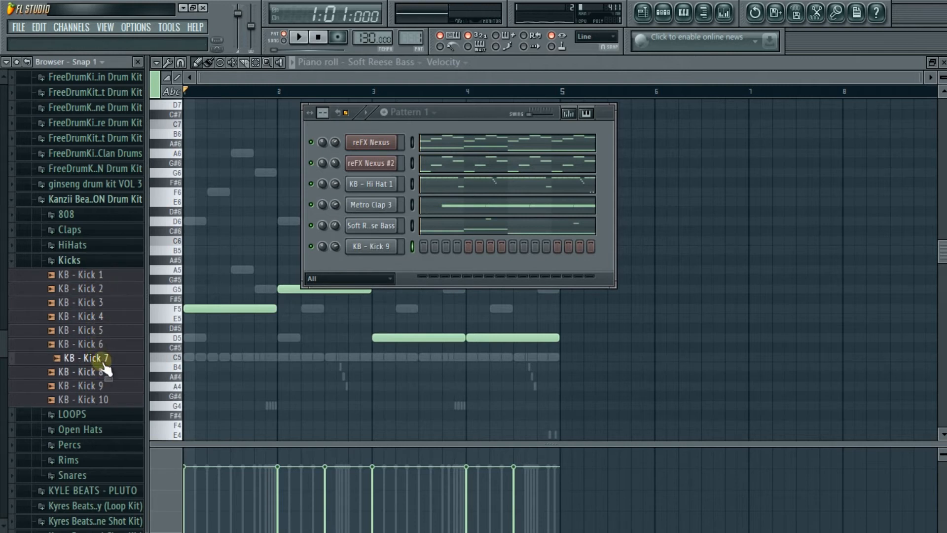
# Place a non-sliding two-step kick note on C5 at the start of bar 1 in KB - Kick 9's piano roll
pyautogui.rightClick(370, 246)
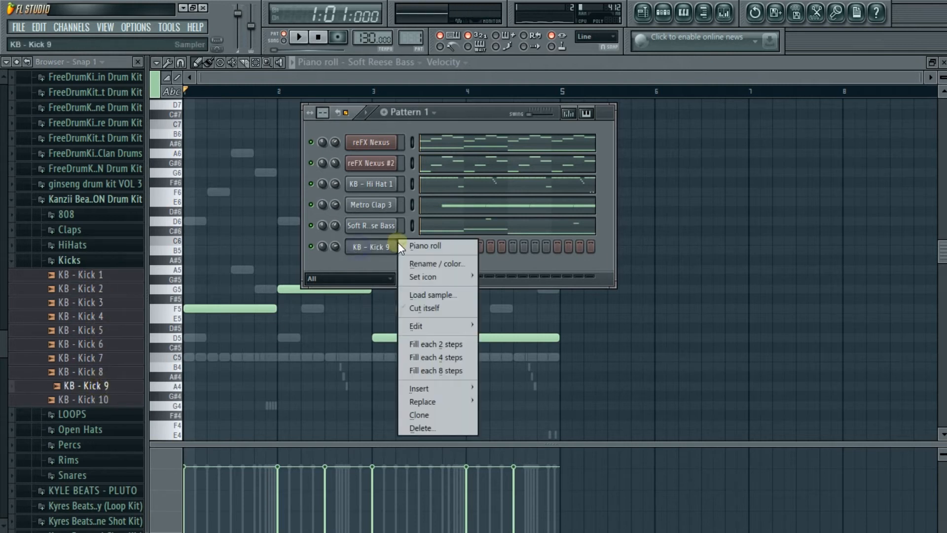
pyautogui.click(411, 246)
pyautogui.click(190, 279)
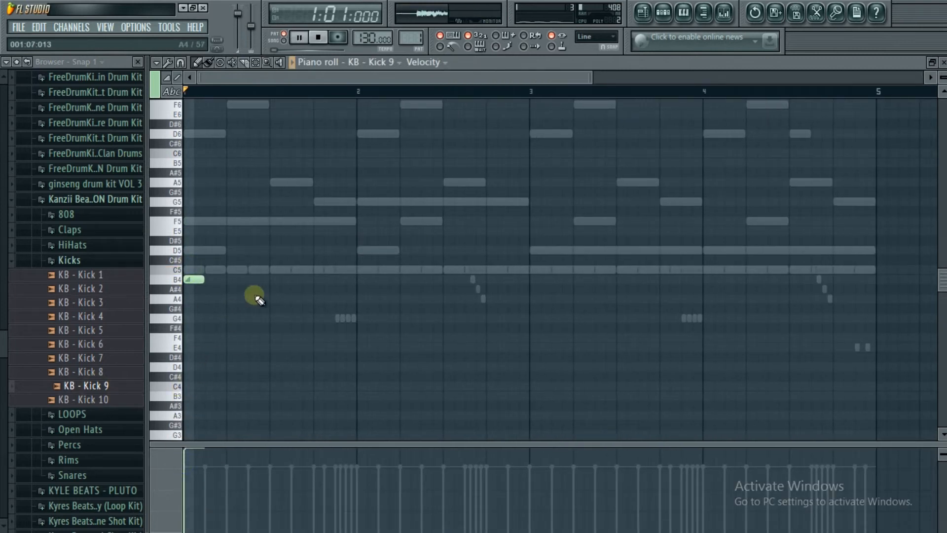
pyautogui.press('space')
pyautogui.doubleClick(197, 281)
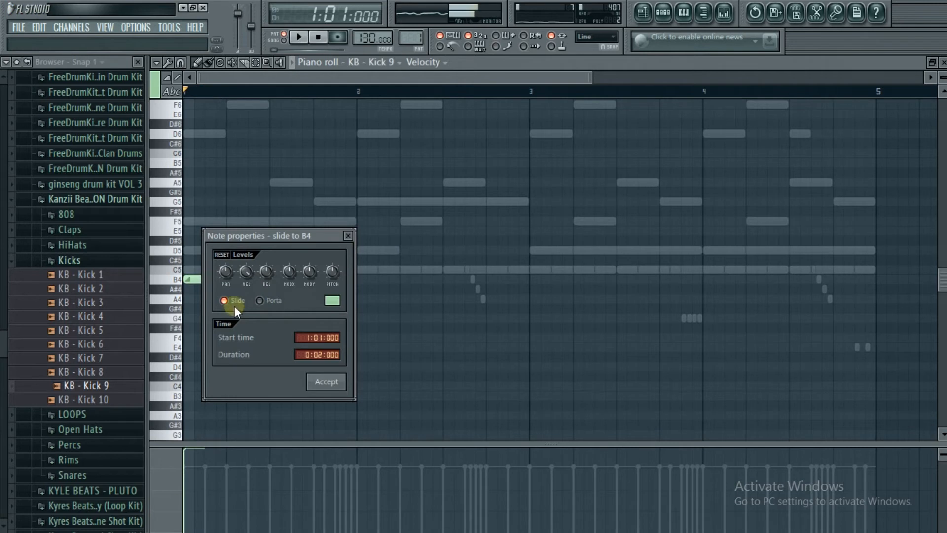
pyautogui.click(329, 384)
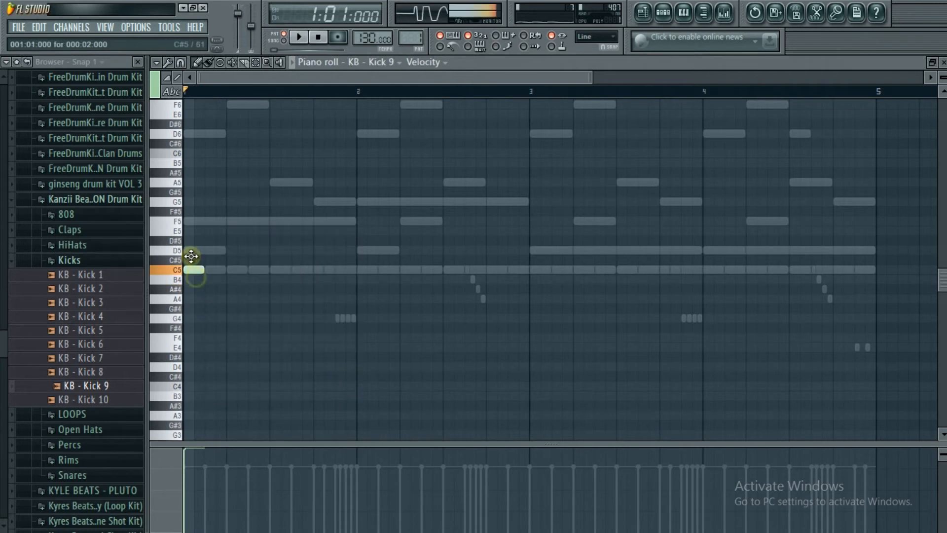
# Fill four bars with C5 kicks: steps 1, 7, 13 in odd bars, 5 and 11 in even bars, plus bar 4 step 15
pyautogui.press('space')
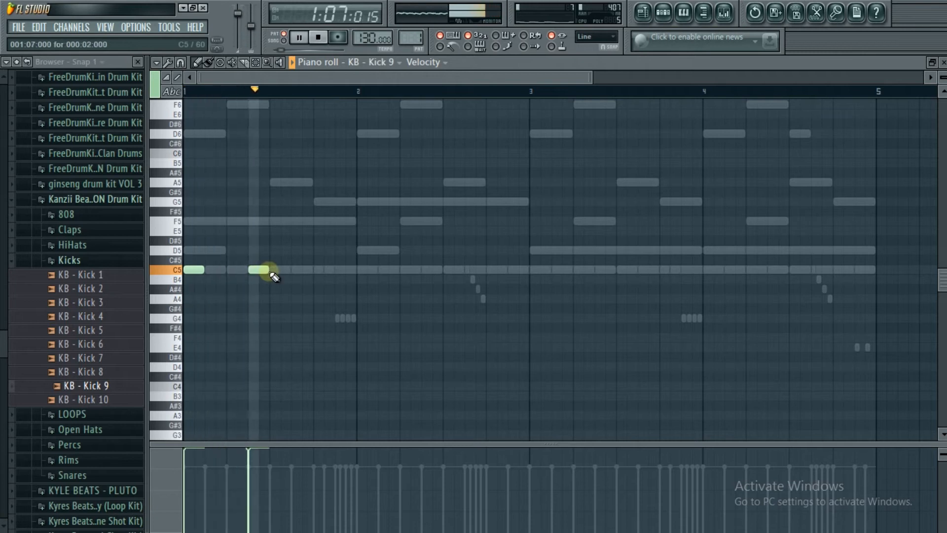
pyautogui.scroll(-2, 266, 272)
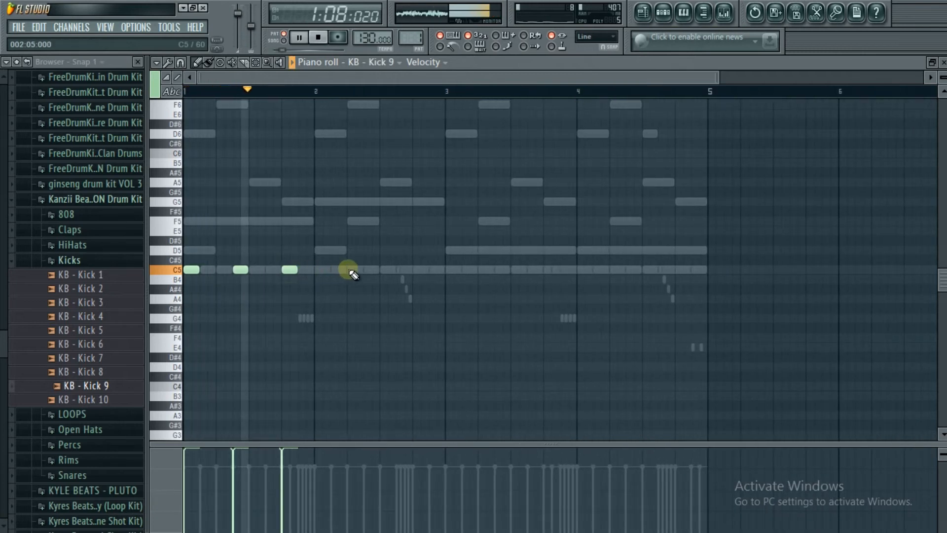
pyautogui.scroll(-1, 345, 269)
pyautogui.click(379, 269)
pyautogui.click(422, 270)
pyautogui.click(465, 269)
pyautogui.click(508, 269)
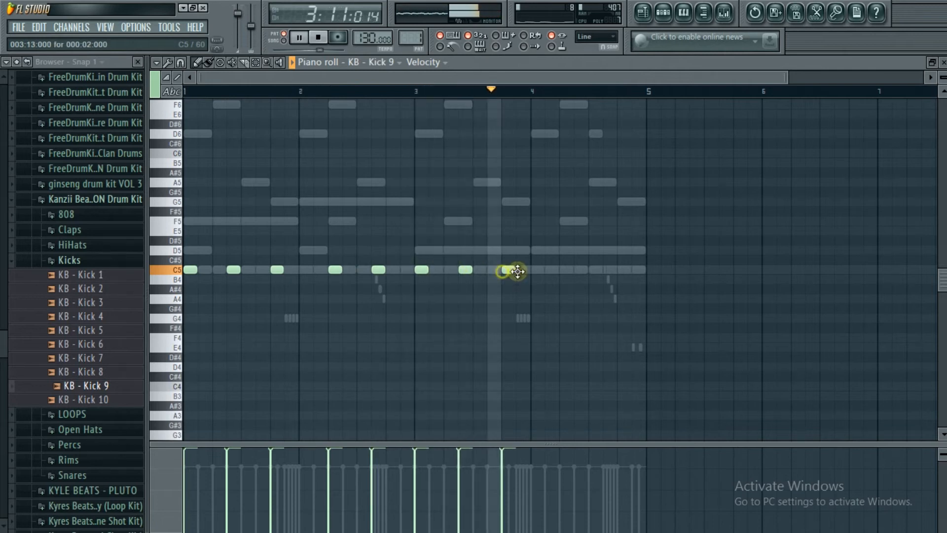
pyautogui.click(566, 269)
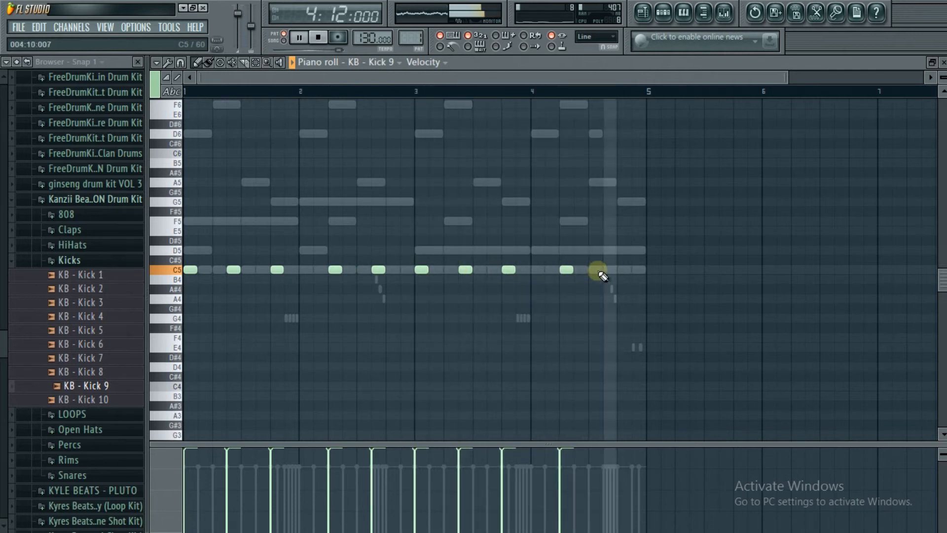
pyautogui.click(606, 270)
pyautogui.click(630, 269)
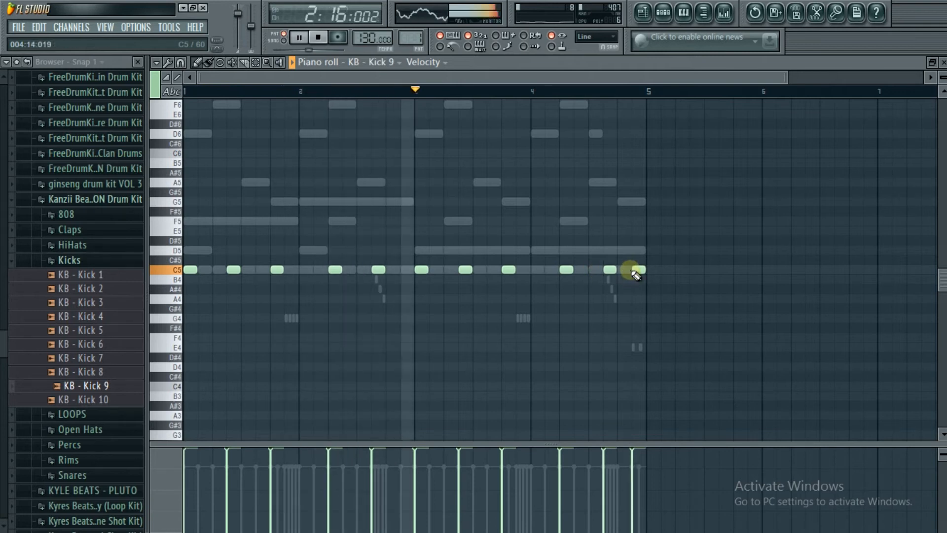
pyautogui.press('F5')
pyautogui.press('space')
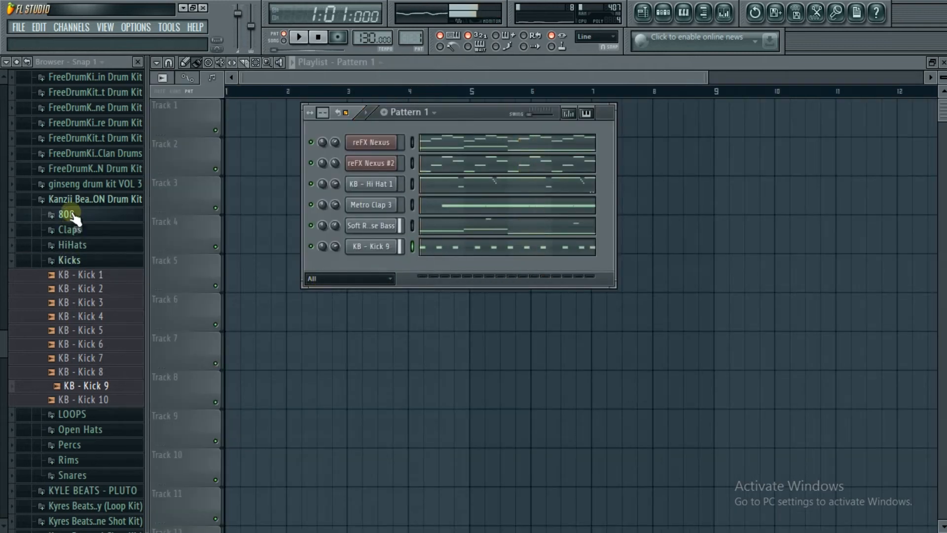
# Close the Kicks folder, open the Kanzii drum kit's Snares folder and start auditioning its samples
pyautogui.click(69, 260)
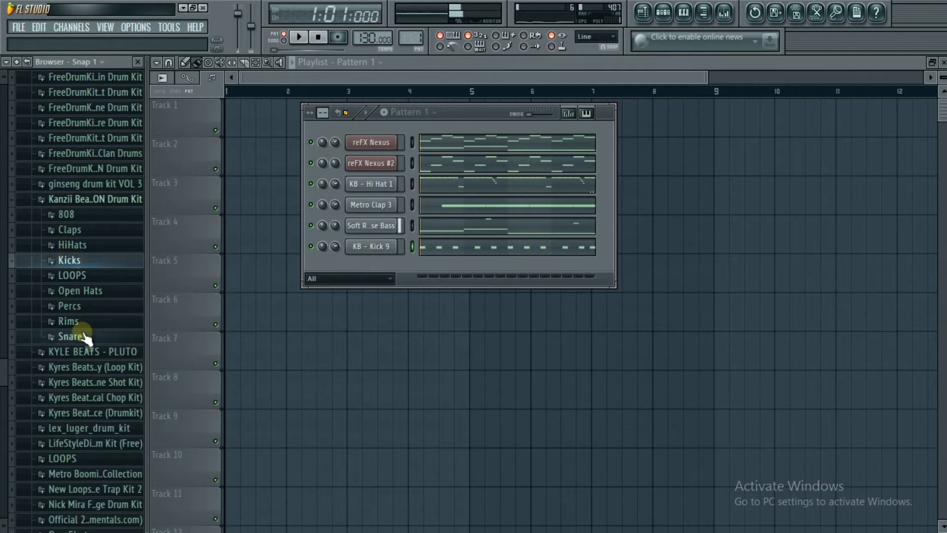
pyautogui.click(73, 336)
pyautogui.click(90, 309)
pyautogui.press('Up')
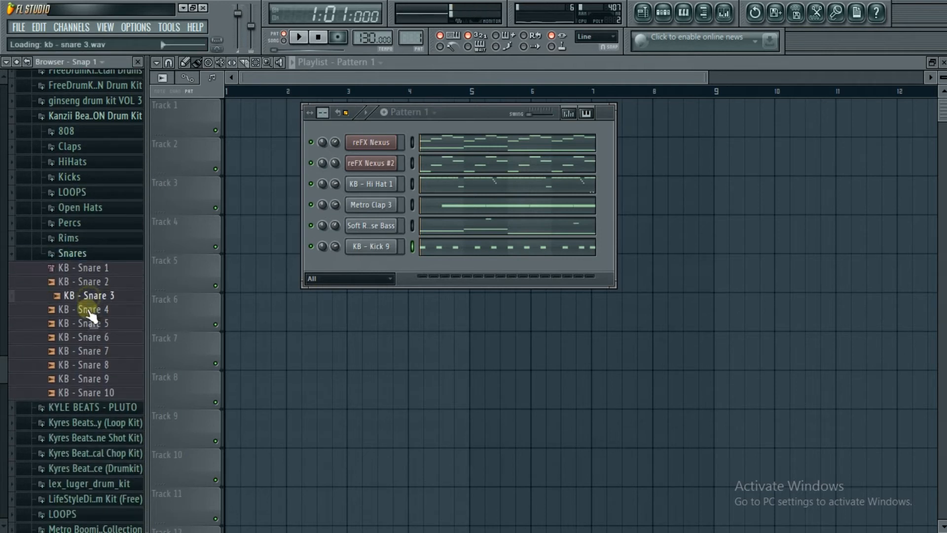
# Audition the KB snare samples and add KB - Snare 3 as a new channel below KB - Kick 9
pyautogui.press('space')
pyautogui.click(95, 297)
pyautogui.press('space')
pyautogui.click(100, 285)
pyautogui.click(95, 324)
pyautogui.click(95, 352)
pyautogui.click(95, 379)
pyautogui.click(98, 392)
pyautogui.click(104, 295)
pyautogui.click(107, 283)
pyautogui.moveTo(271, 295); pyautogui.dragTo(337, 265)
# Add C5 notes for KB - Snare 3 at bar 1 step 15 and bar 2 step 3, lowering both velocities to about 78%
pyautogui.press('space')
pyautogui.rightClick(397, 266)
pyautogui.click(431, 266)
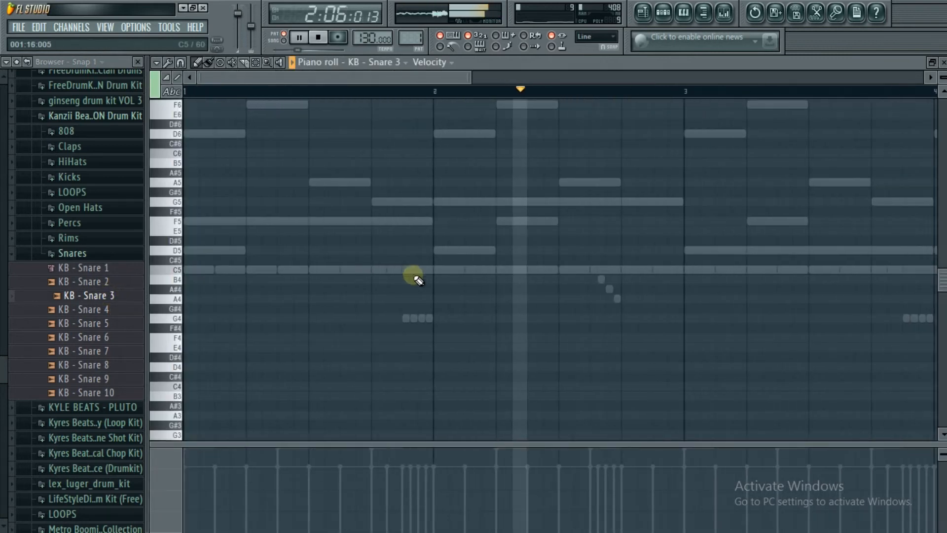
pyautogui.click(406, 270)
pyautogui.click(468, 270)
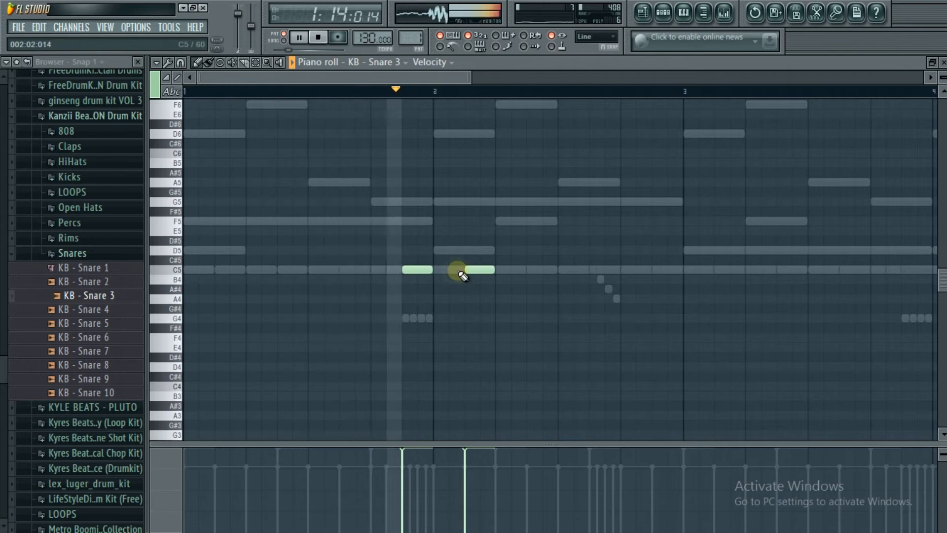
pyautogui.scroll(-1, 459, 272)
pyautogui.scroll(-1, 463, 276)
pyautogui.press('space')
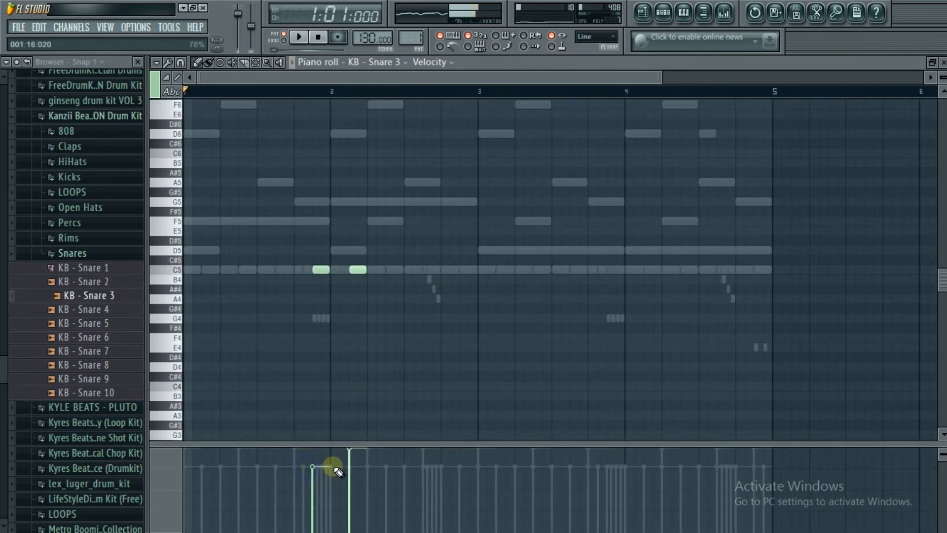
pyautogui.press('space')
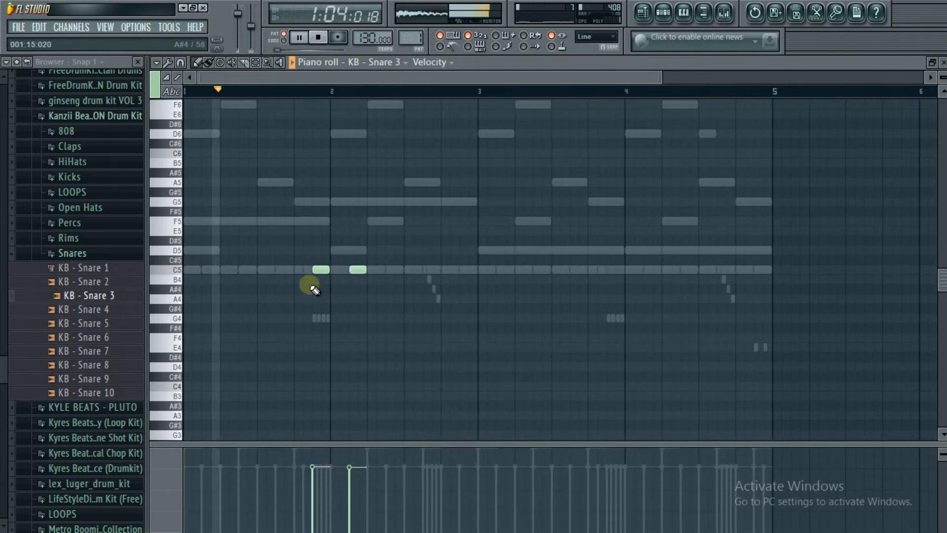
# Add matching C5 snare notes at bar 3 step 15 and bar 4 step 3, and close the piano roll
pyautogui.scroll(-1, 373, 292)
pyautogui.scroll(-1, 375, 293)
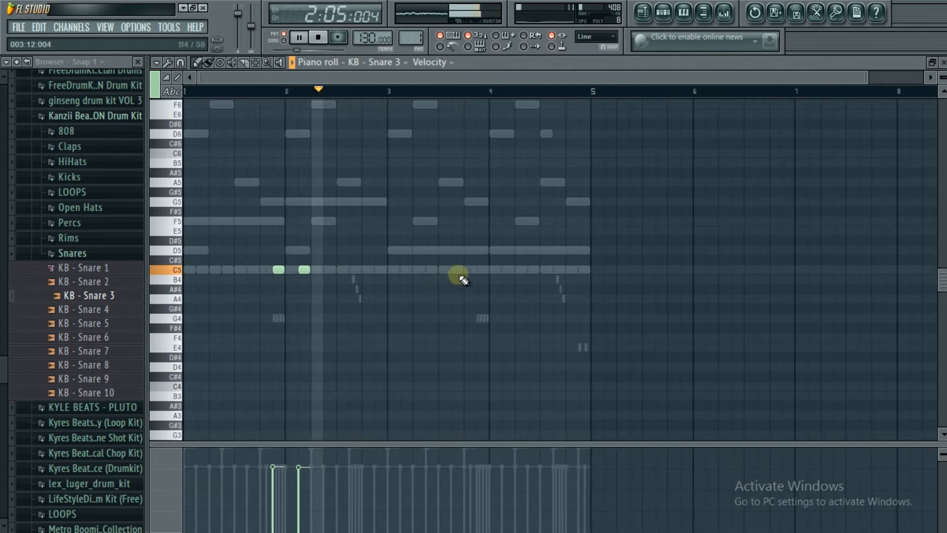
pyautogui.click(483, 269)
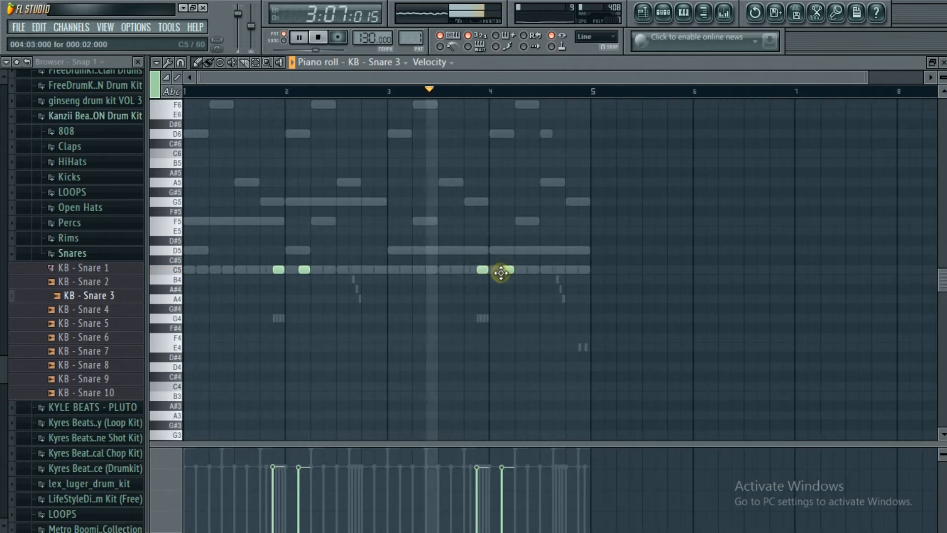
pyautogui.click(508, 270)
pyautogui.scroll(-1, 508, 275)
pyautogui.press('Escape')
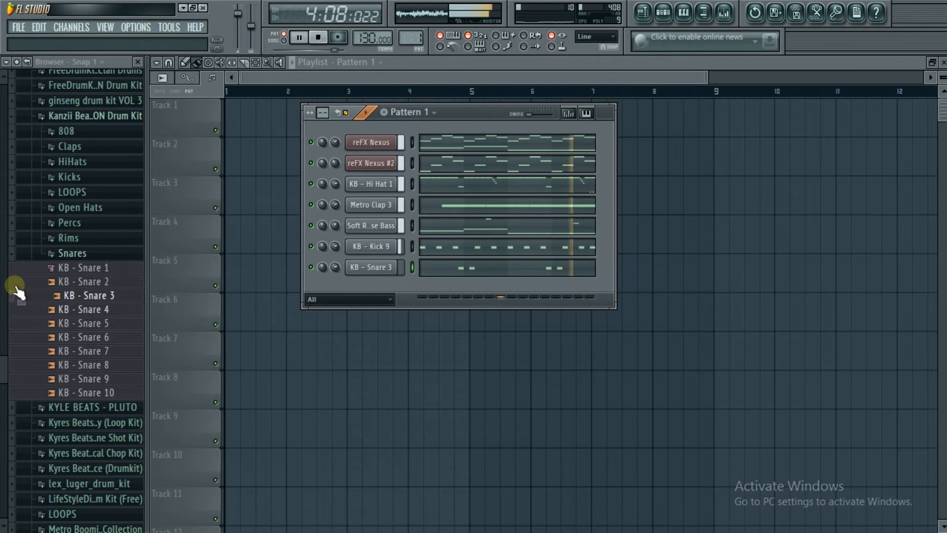
# Close the Kanzii kit, replace the KB - Snare 3 sample with Real Ni..Snare from the FreeDrumKi..e Drum Kit, and play the pattern
pyautogui.click(66, 118)
pyautogui.press('space')
pyautogui.scroll(8, 74, 266)
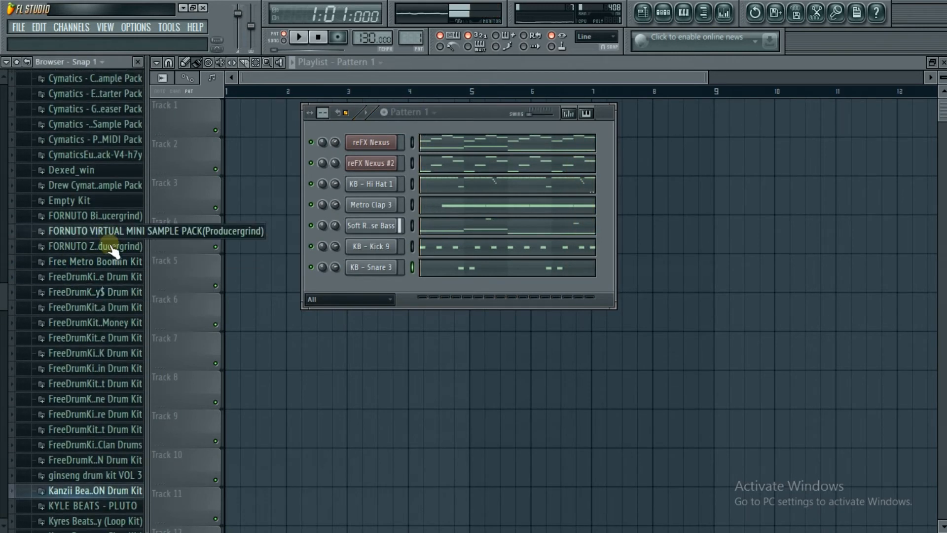
pyautogui.click(101, 278)
pyautogui.scroll(-5, 79, 316)
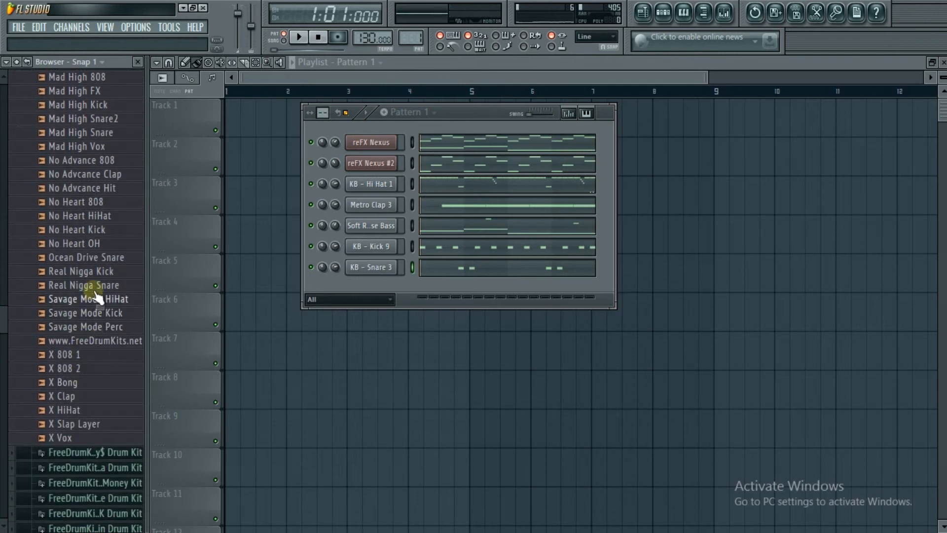
pyautogui.moveTo(310, 277); pyautogui.dragTo(380, 267)
pyautogui.press('space')
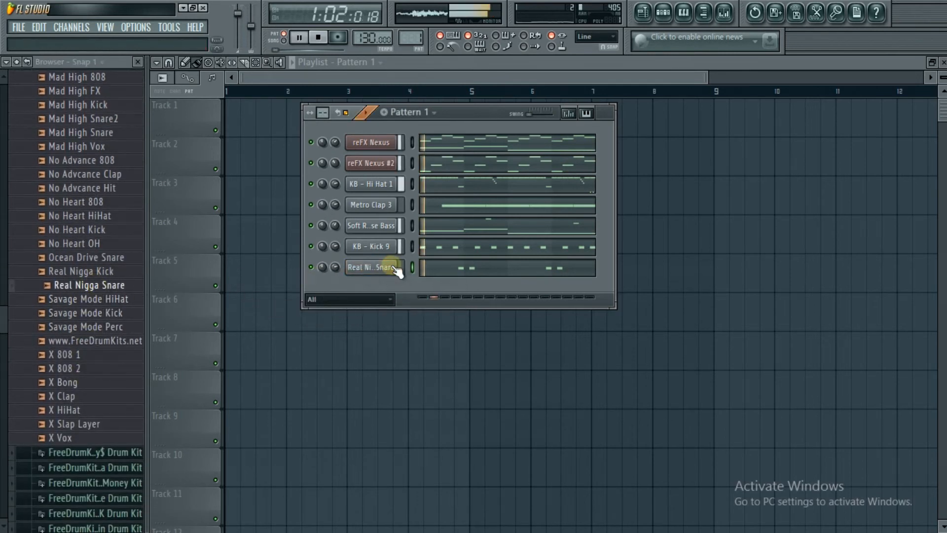
# Adjust the replaced snare's time stretching using the Resample mode, replay the pattern, and close the channel settings
pyautogui.click(519, 355)
pyautogui.click(519, 375)
pyautogui.press('space')
pyautogui.click(475, 354)
pyautogui.click(503, 362)
pyautogui.press('space')
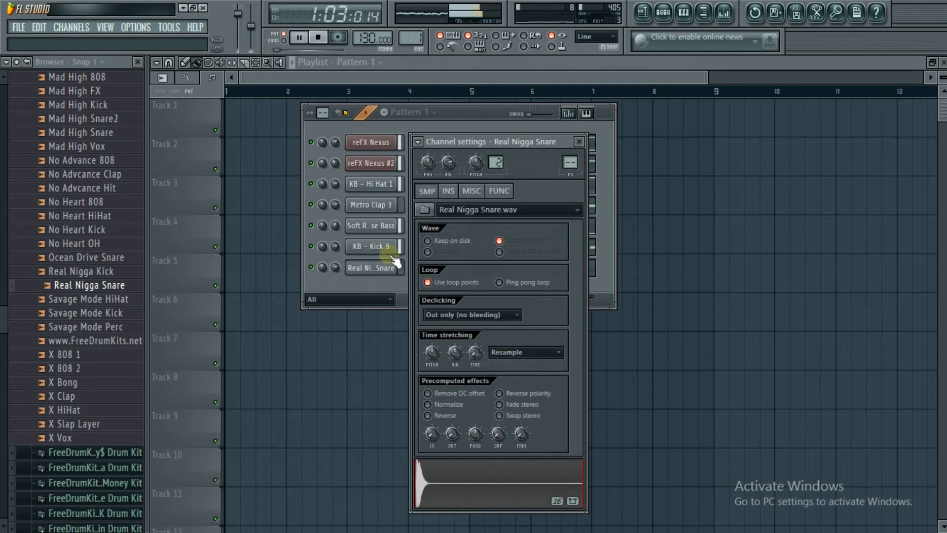
pyautogui.click(368, 273)
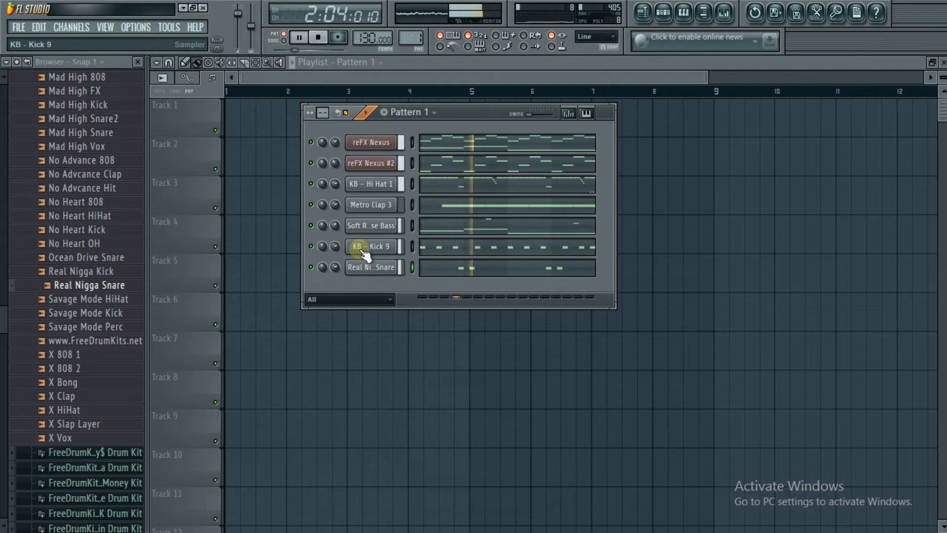
pyautogui.press('space')
# Clone the reFX Nexus #2 channel and close the clone's plugin and channel settings windows
pyautogui.rightClick(365, 166)
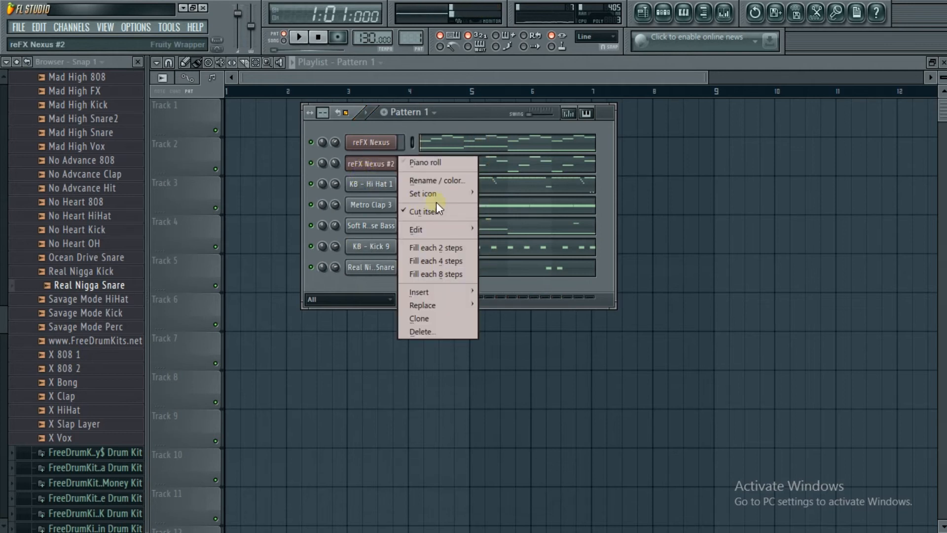
pyautogui.click(434, 320)
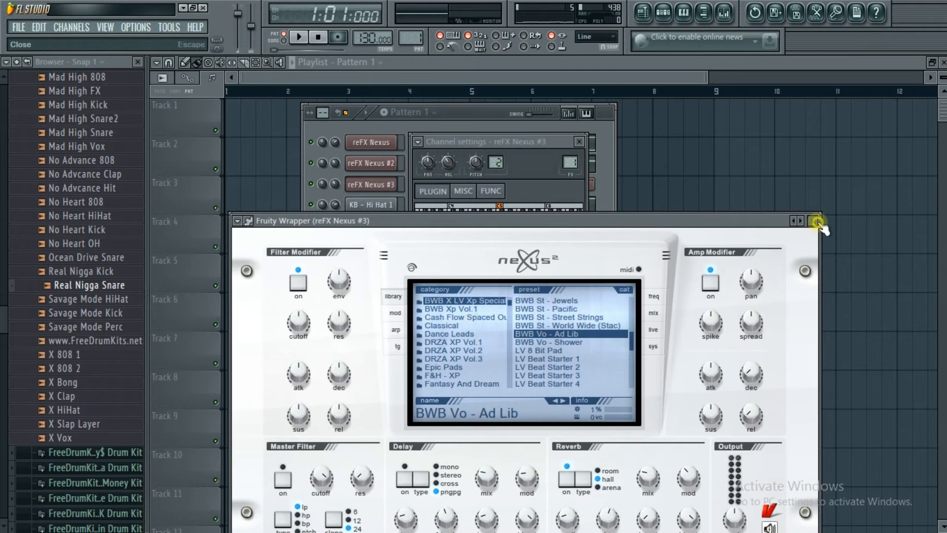
pyautogui.click(817, 222)
pyautogui.click(579, 142)
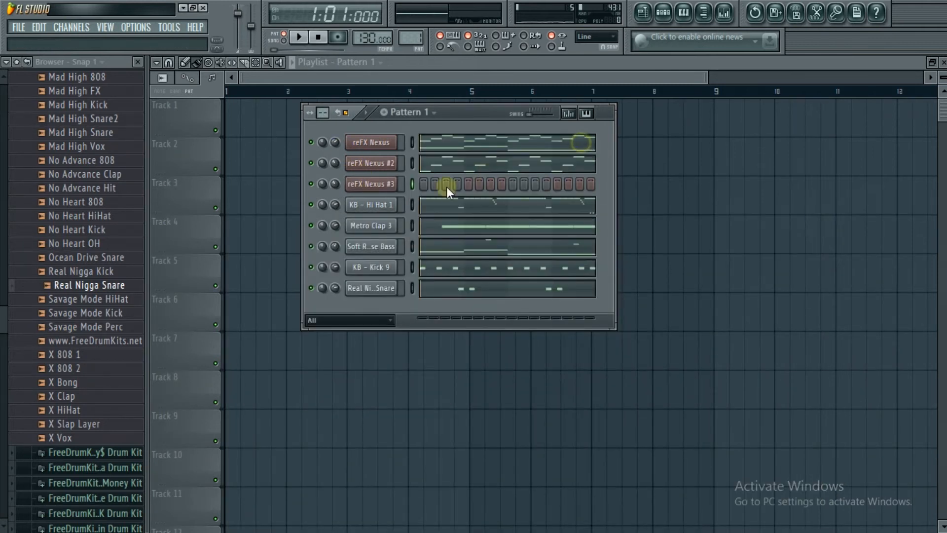
# Load the Chinese Flute preset from the RoyaleBeatz Free Xp category in reFX Nexus #3 and close its windows
pyautogui.click(398, 186)
pyautogui.moveTo(604, 222); pyautogui.dragTo(592, 171)
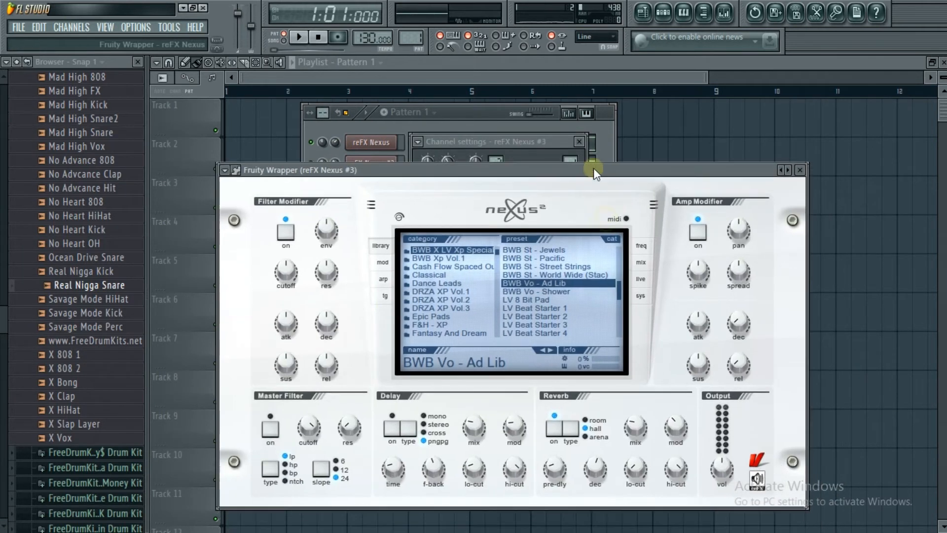
pyautogui.scroll(-5, 428, 285)
pyautogui.scroll(-6, 428, 284)
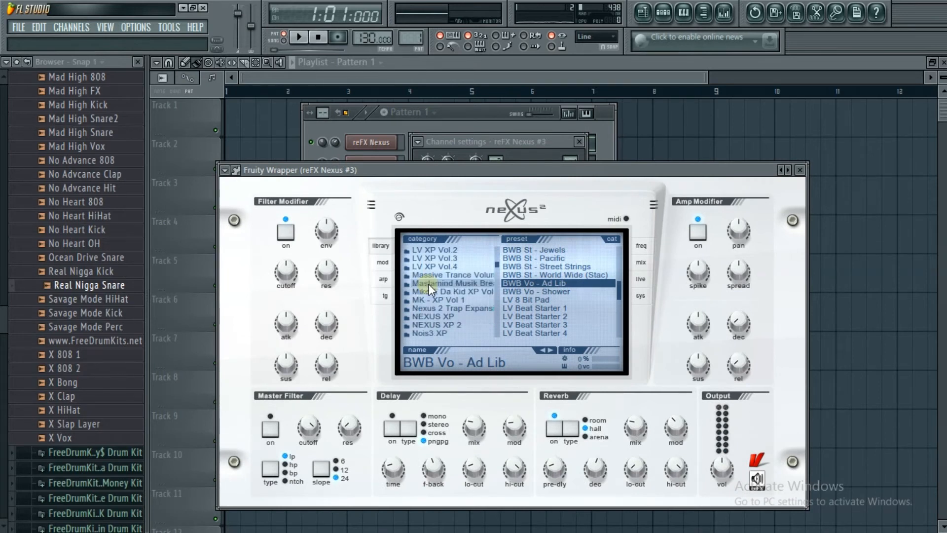
pyautogui.scroll(-1, 429, 284)
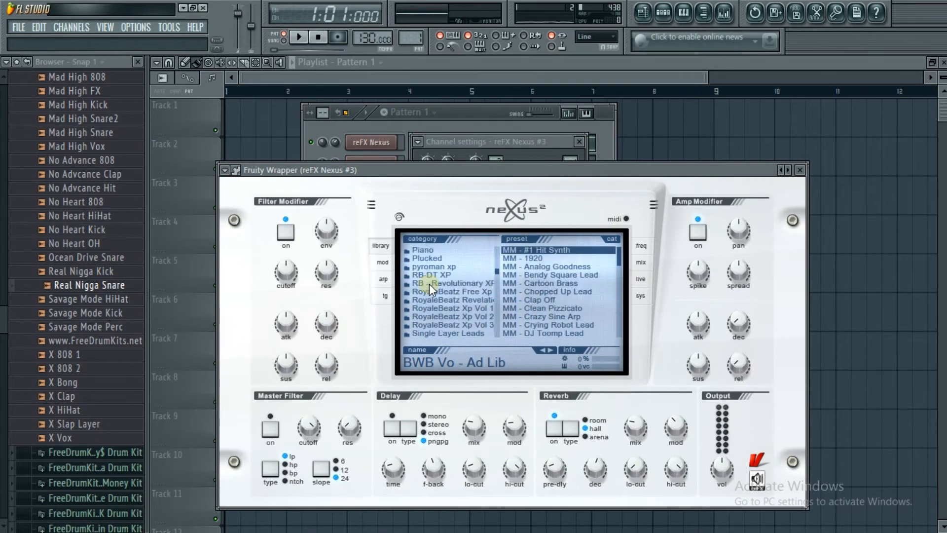
pyautogui.click(437, 300)
pyautogui.click(445, 291)
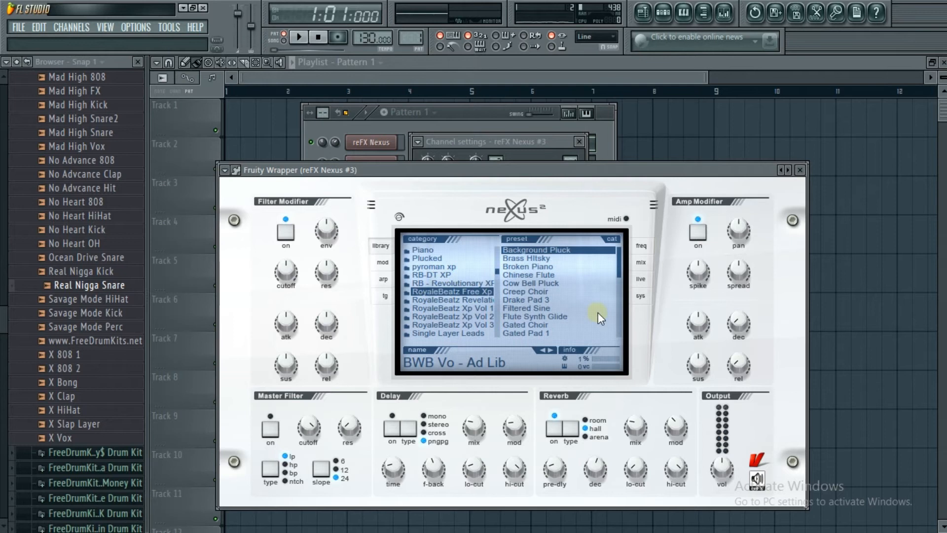
pyautogui.click(565, 275)
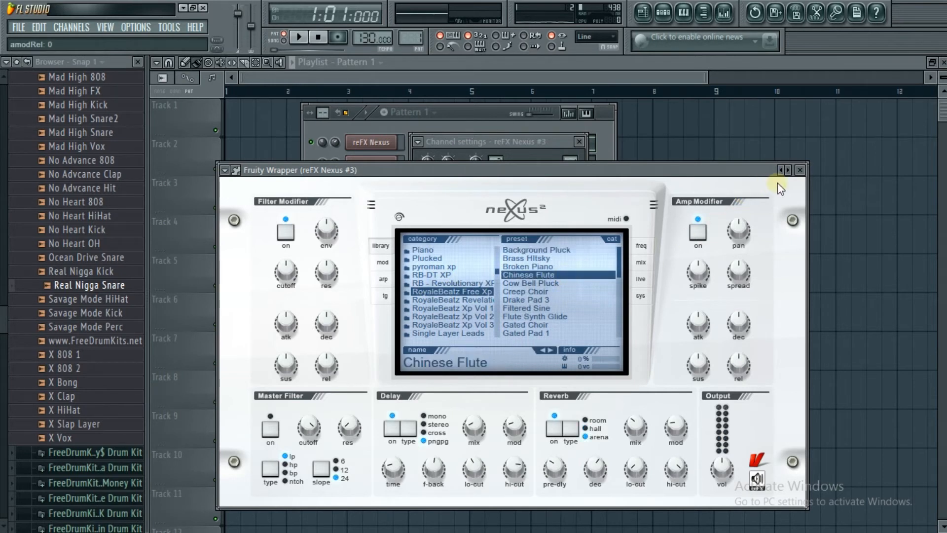
pyautogui.click(799, 170)
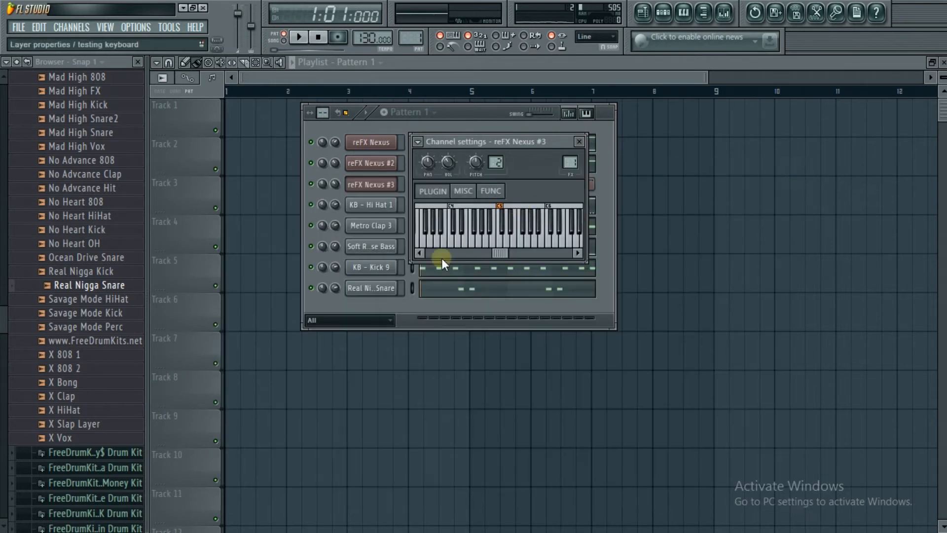
pyautogui.click(579, 142)
# Play the pattern with the reFX Nexus #3 piano roll open, and add an A5 note lasting all of bar 1
pyautogui.rightClick(366, 185)
pyautogui.click(405, 183)
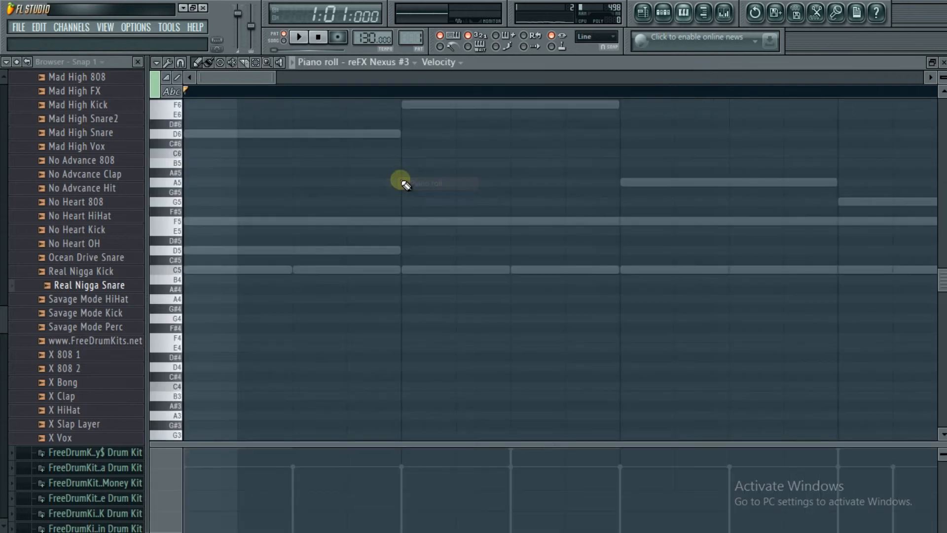
pyautogui.scroll(-5, 405, 185)
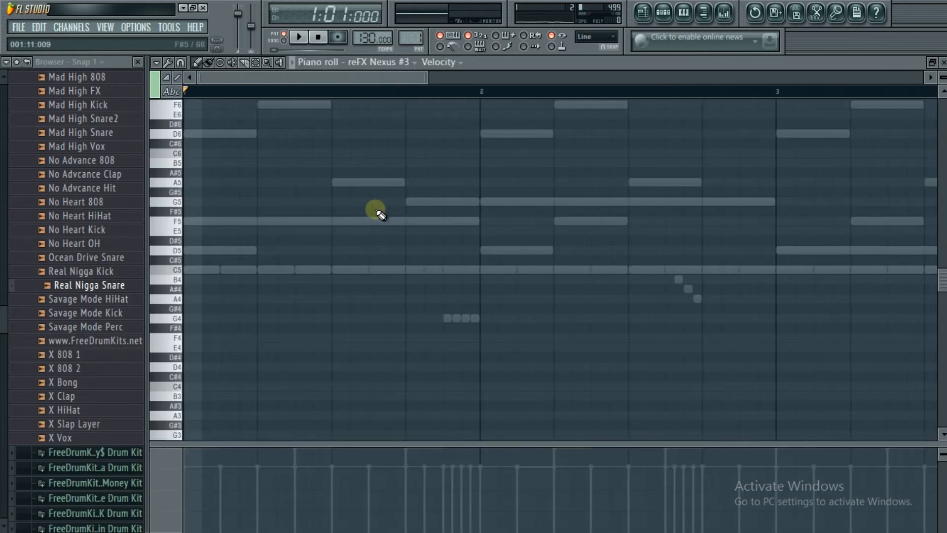
pyautogui.press('space')
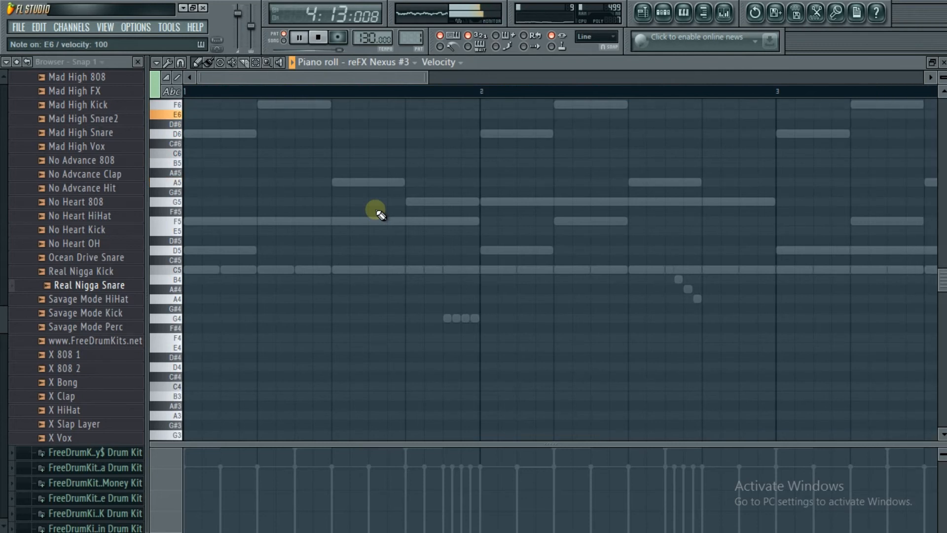
pyautogui.press('space')
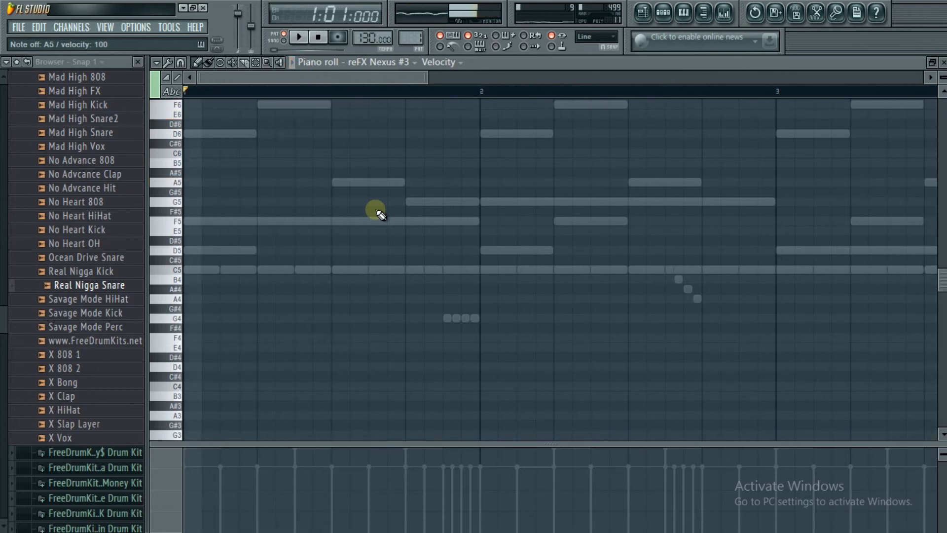
pyautogui.scroll(-2, 179, 242)
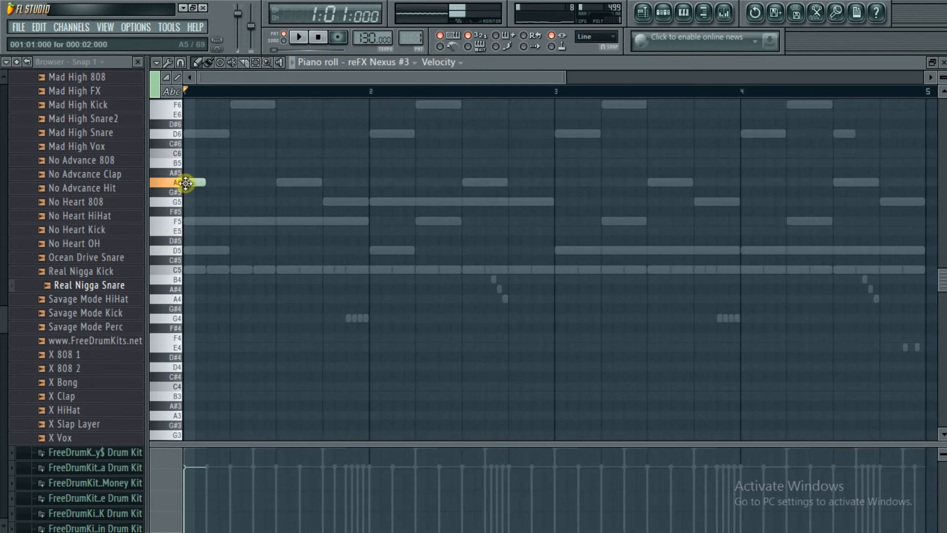
pyautogui.click(291, 183)
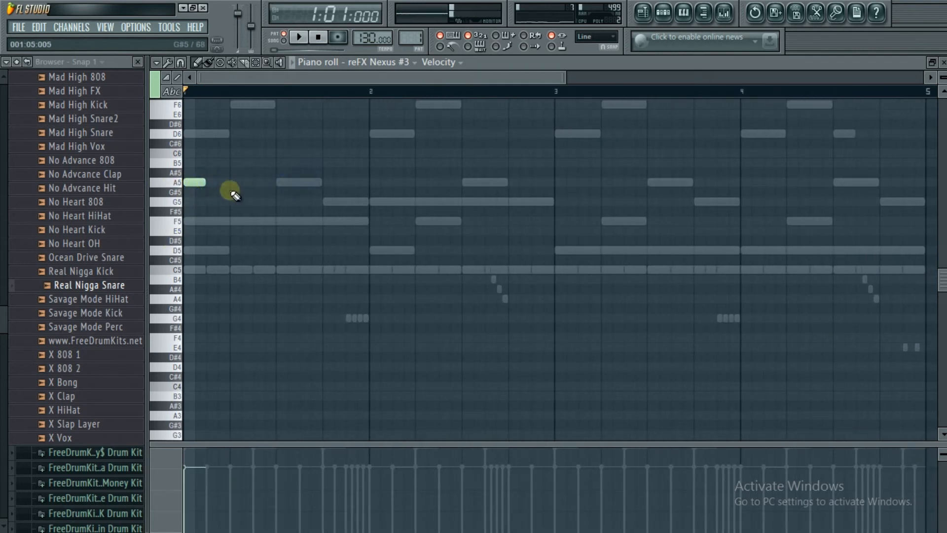
pyautogui.moveTo(205, 181); pyautogui.dragTo(351, 185)
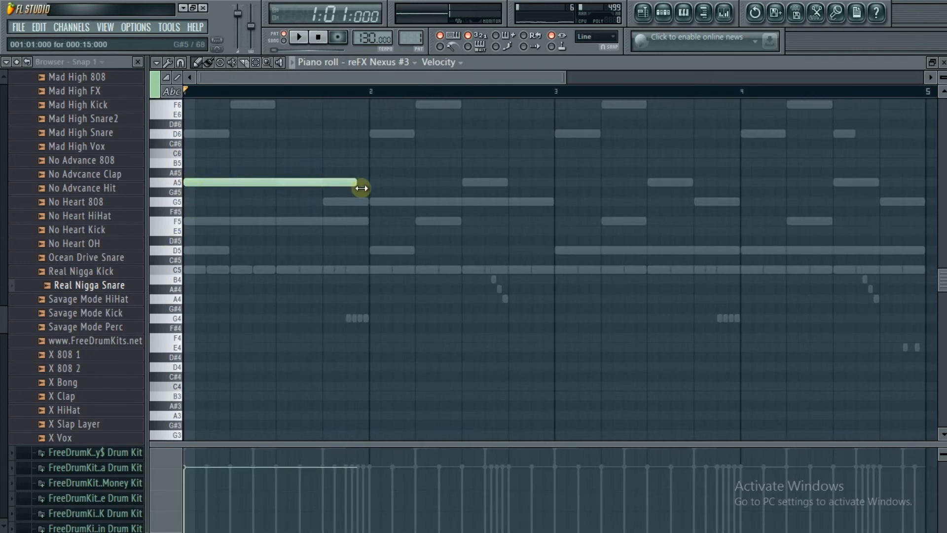
pyautogui.scroll(-2, 345, 194)
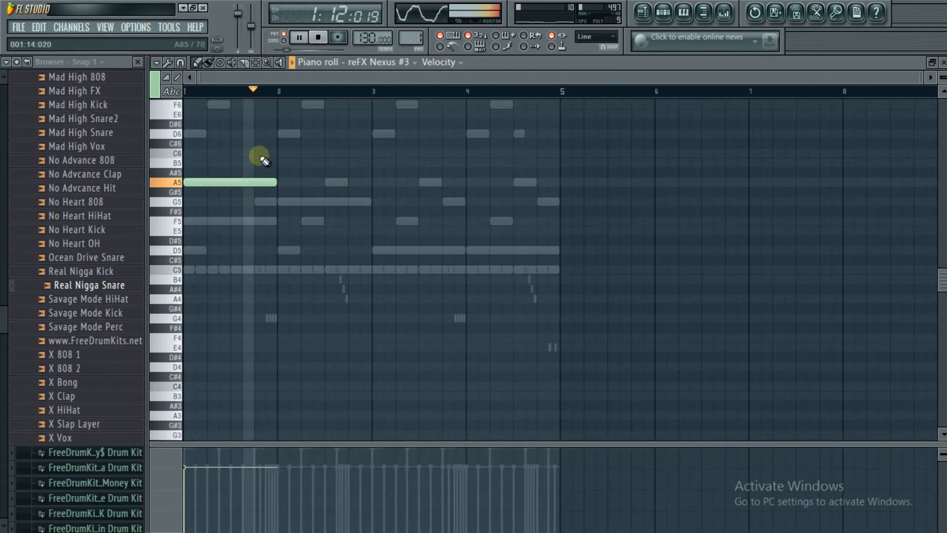
# Continue the reFX Nexus #3 melody with half-bar C6 and D6 notes in bar 2 and a full-bar A5 in bar 3
pyautogui.click(277, 154)
pyautogui.click(324, 164)
pyautogui.rightClick(353, 163)
pyautogui.click(324, 183)
pyautogui.rightClick(332, 182)
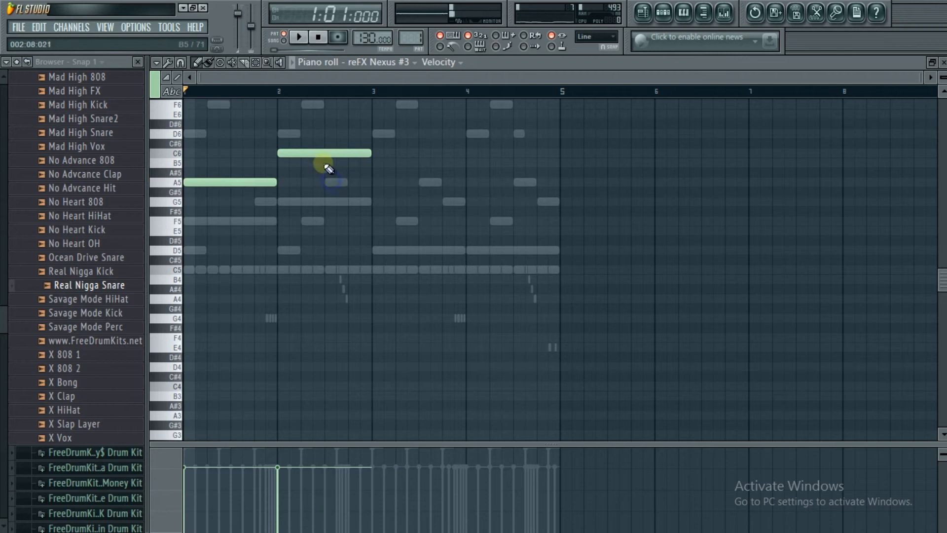
pyautogui.click(324, 134)
pyautogui.press('space')
pyautogui.moveTo(366, 155); pyautogui.dragTo(324, 153)
pyautogui.moveTo(412, 131); pyautogui.dragTo(371, 136)
pyautogui.press('space')
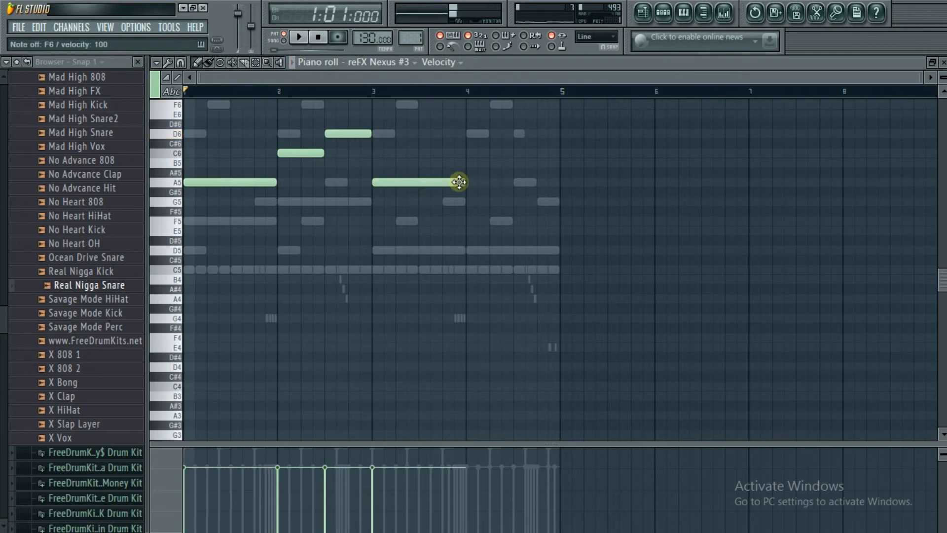
# Fill bar 4 of the melody with half-bar F6 and E6 notes, and play the pattern
pyautogui.click(467, 105)
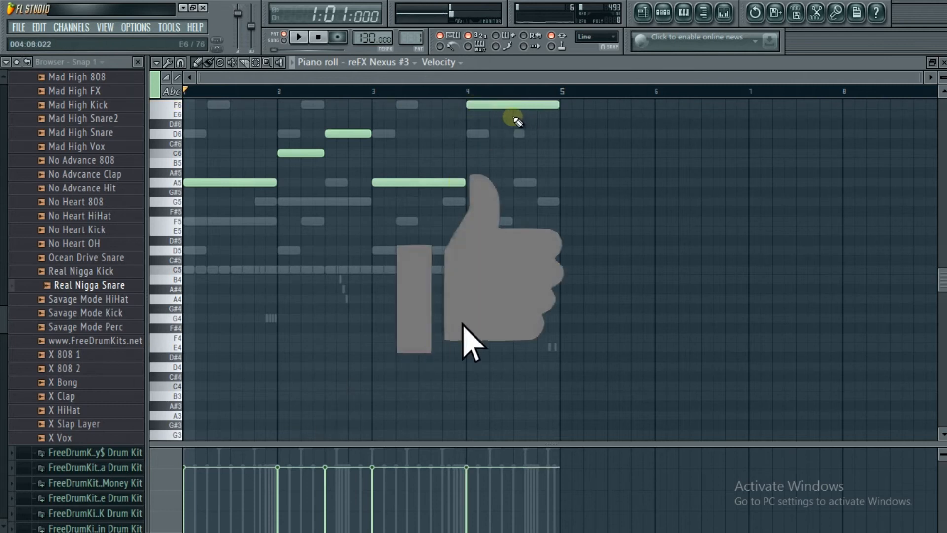
pyautogui.click(514, 115)
pyautogui.moveTo(557, 105); pyautogui.dragTo(520, 113)
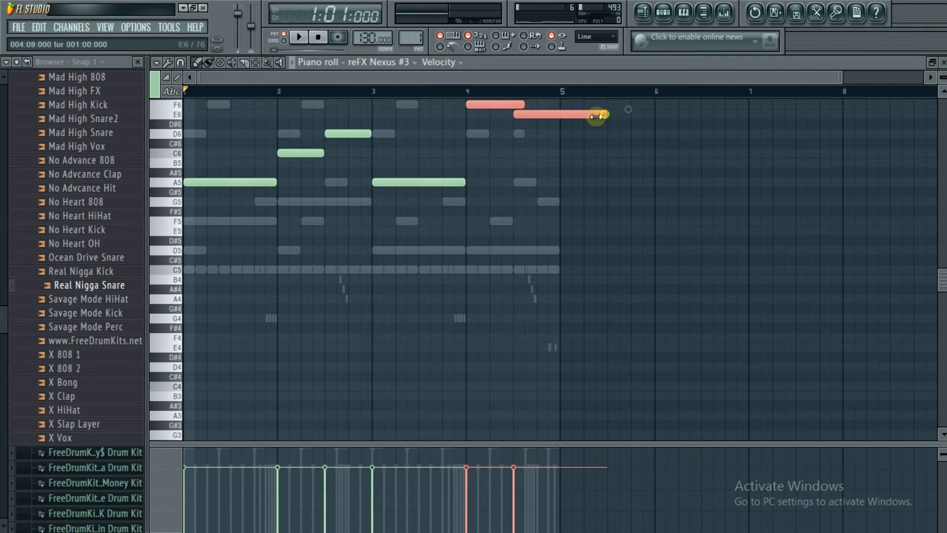
pyautogui.moveTo(559, 128); pyautogui.dragTo(548, 129)
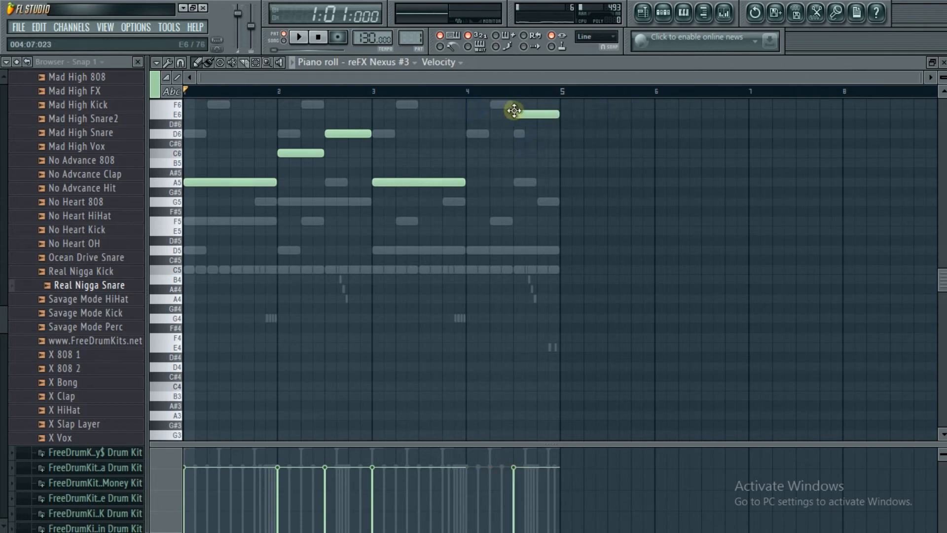
pyautogui.press('space')
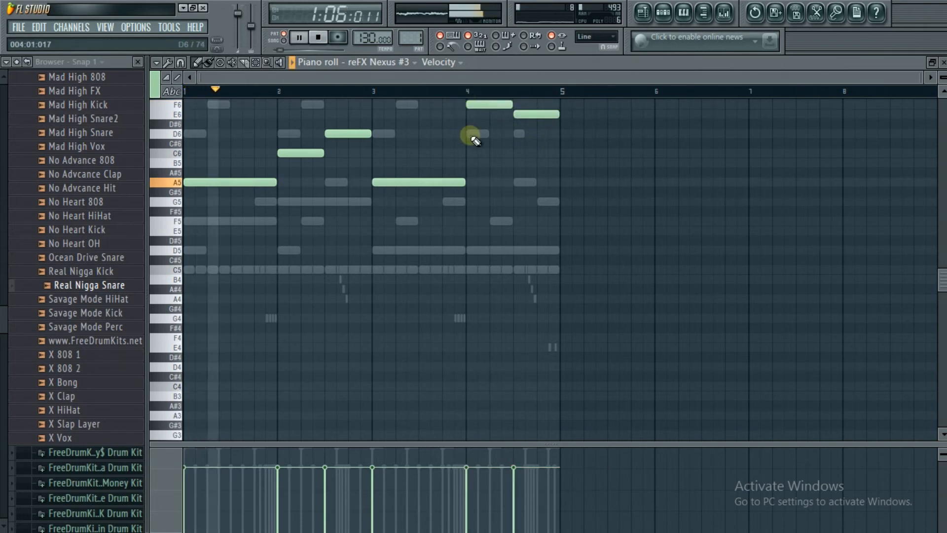
# Review the channels in the step sequencer during playback, stop the pattern, and close the piano roll
pyautogui.click(663, 15)
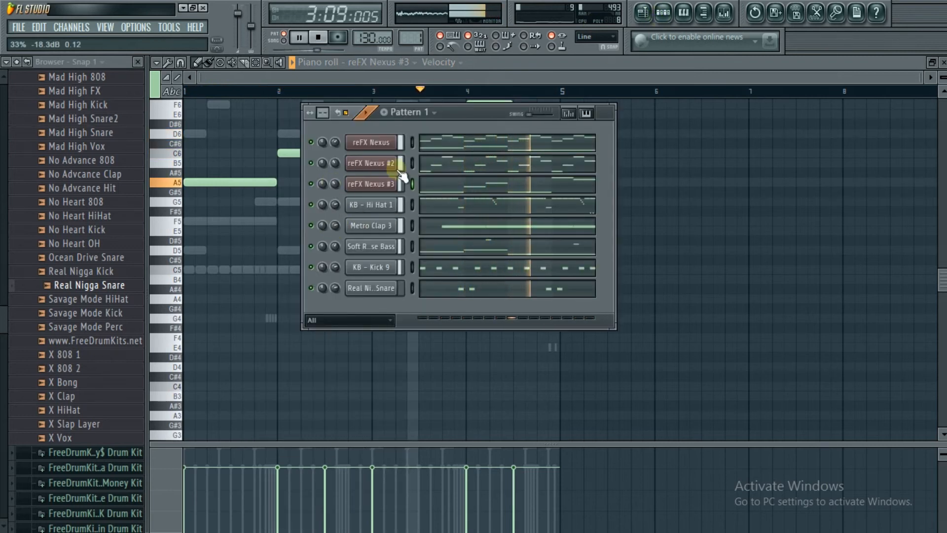
pyautogui.press('F6')
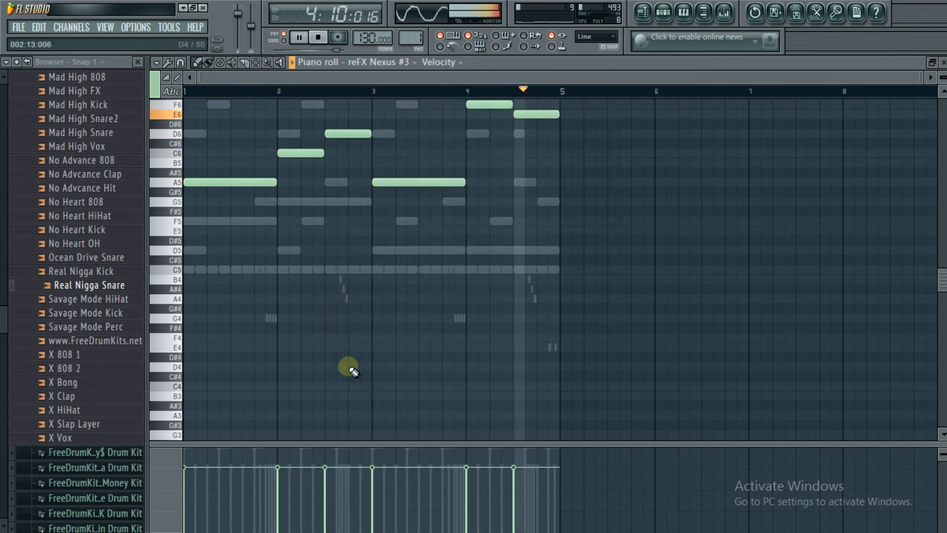
pyautogui.click(670, 19)
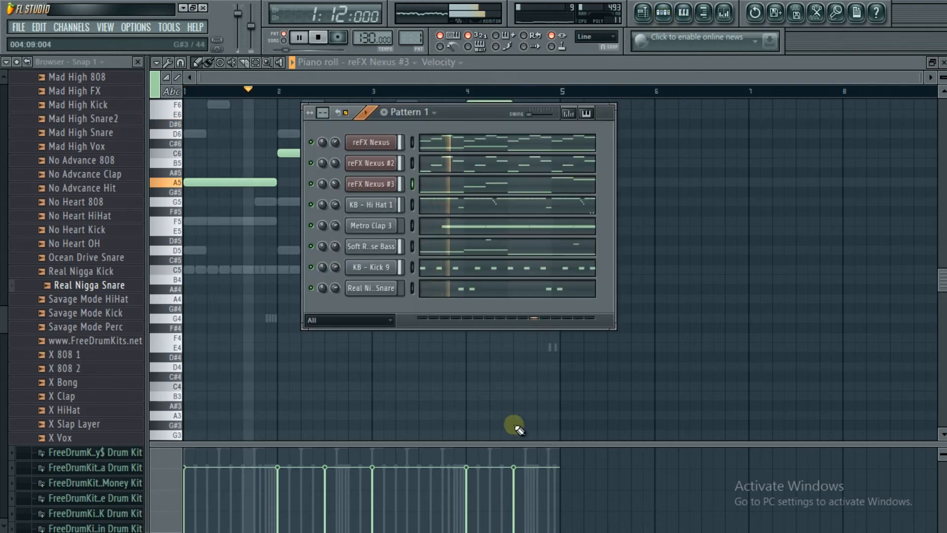
pyautogui.press('F6')
pyautogui.press('space')
pyautogui.click(663, 15)
pyautogui.click(665, 15)
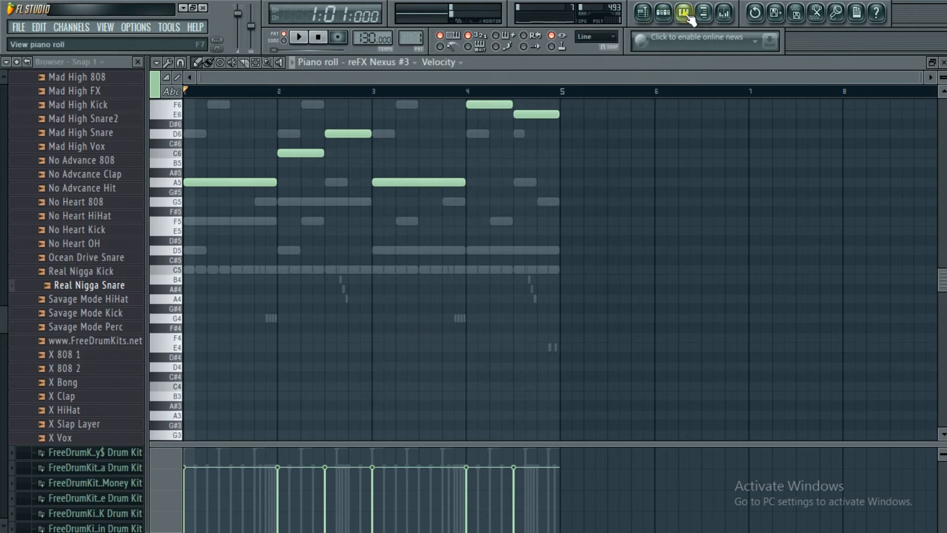
pyautogui.click(685, 15)
pyautogui.click(663, 14)
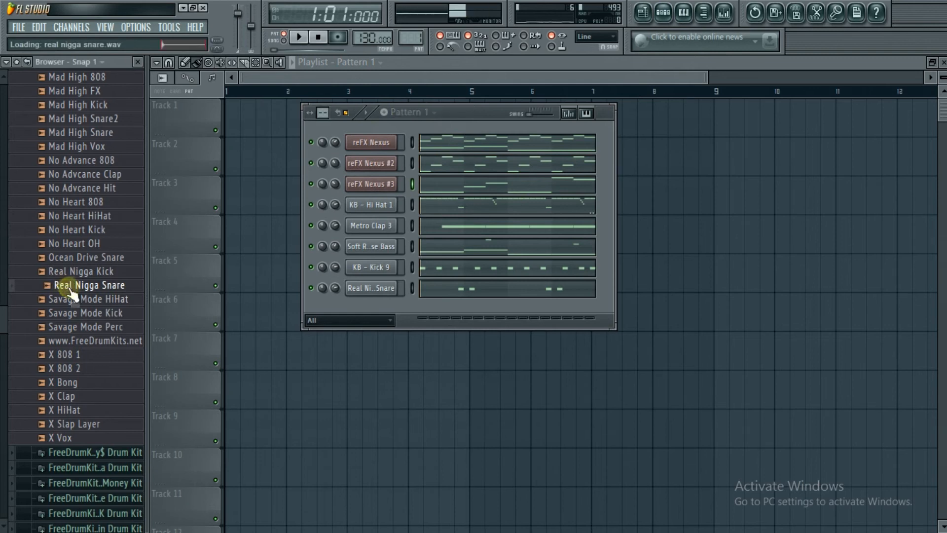
# Add the Z6 808 5 sample from the FORNUTO Z kit as a new channel below the snare
pyautogui.scroll(10, 69, 289)
pyautogui.click(88, 204)
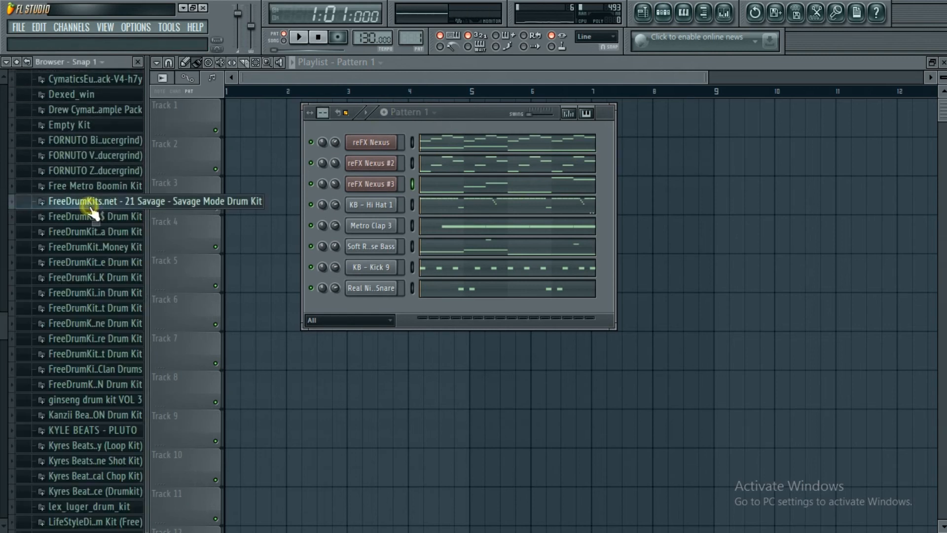
pyautogui.click(94, 171)
pyautogui.click(74, 241)
pyautogui.moveTo(480, 366); pyautogui.dragTo(375, 308)
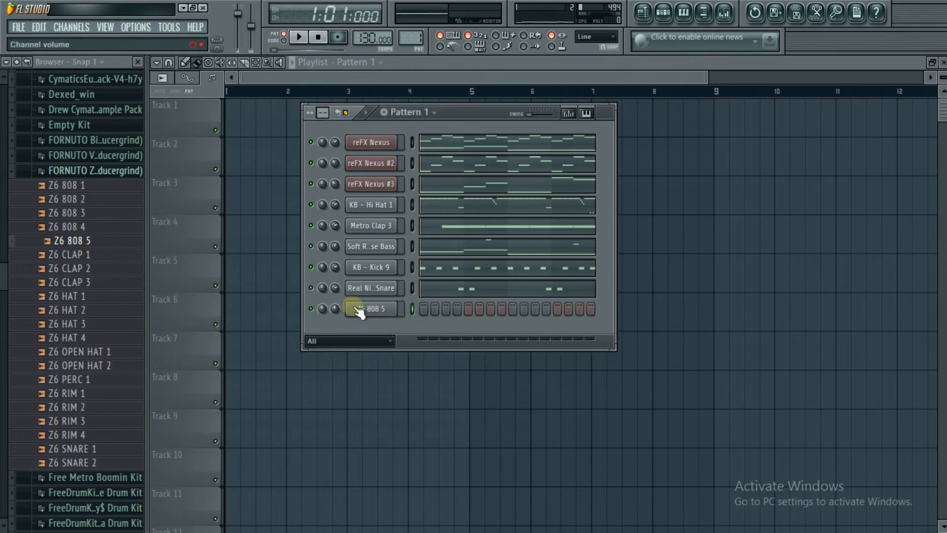
# Enable Cut itself for the Z6 808 5 channel and mute the Soft Reese Bass channel
pyautogui.rightClick(396, 307)
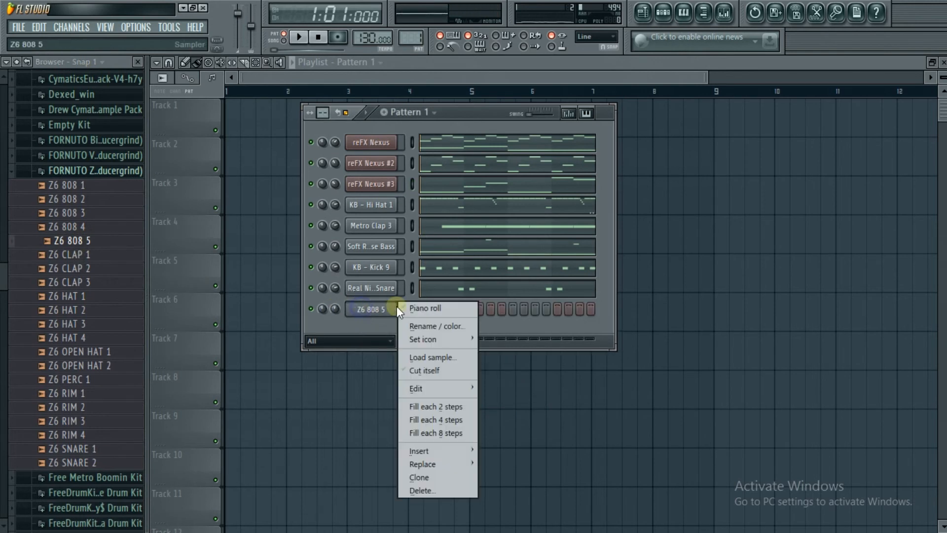
pyautogui.click(434, 372)
pyautogui.click(311, 246)
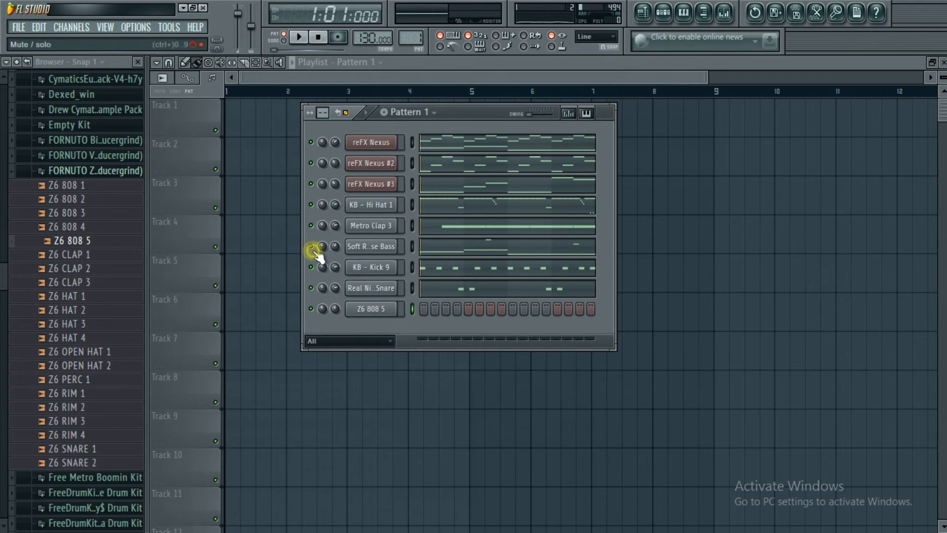
# Place three short F5 notes in bar 1 and four short G5 notes in bar 2 of the Z6 808 5 piano roll
pyautogui.rightClick(400, 310)
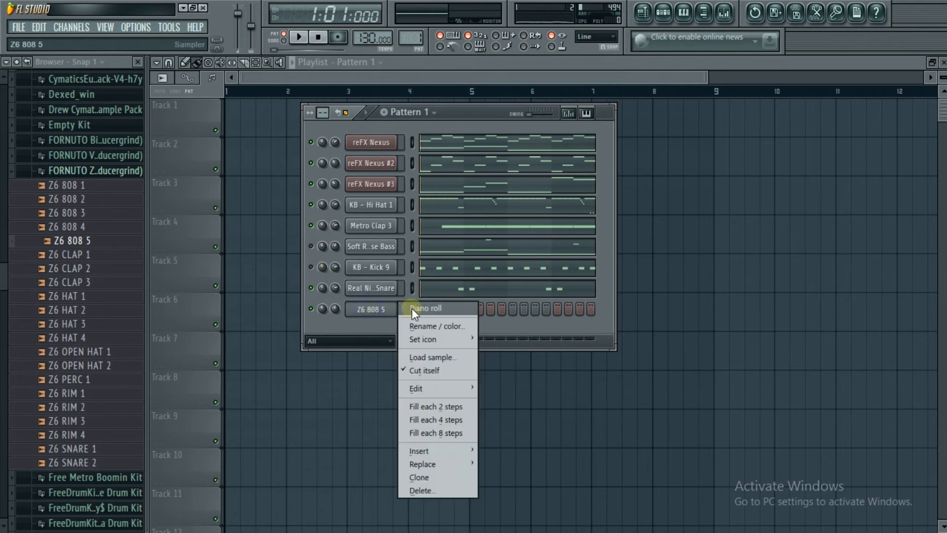
pyautogui.click(409, 311)
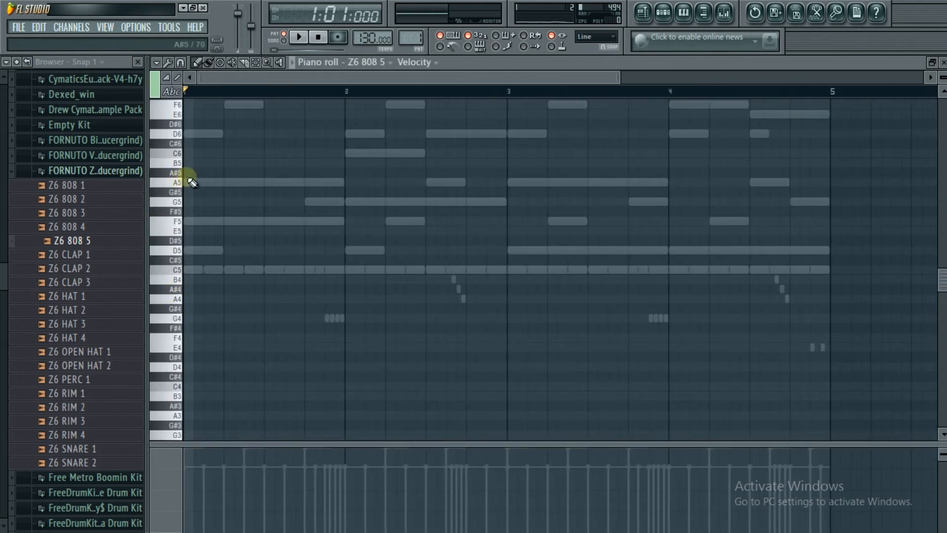
pyautogui.click(185, 222)
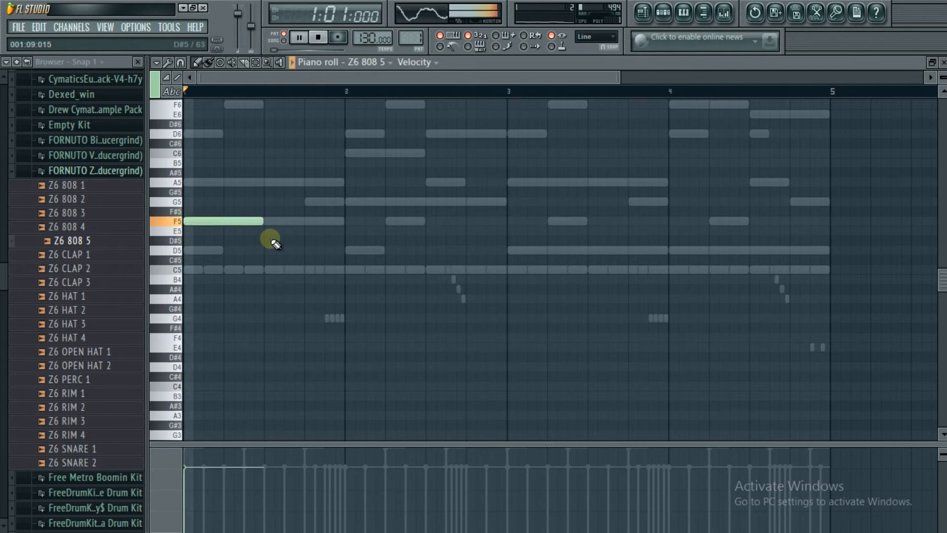
pyautogui.click(247, 221)
pyautogui.click(309, 221)
pyautogui.click(390, 202)
pyautogui.click(448, 202)
pyautogui.click(375, 203)
pyautogui.press('space')
pyautogui.click(488, 204)
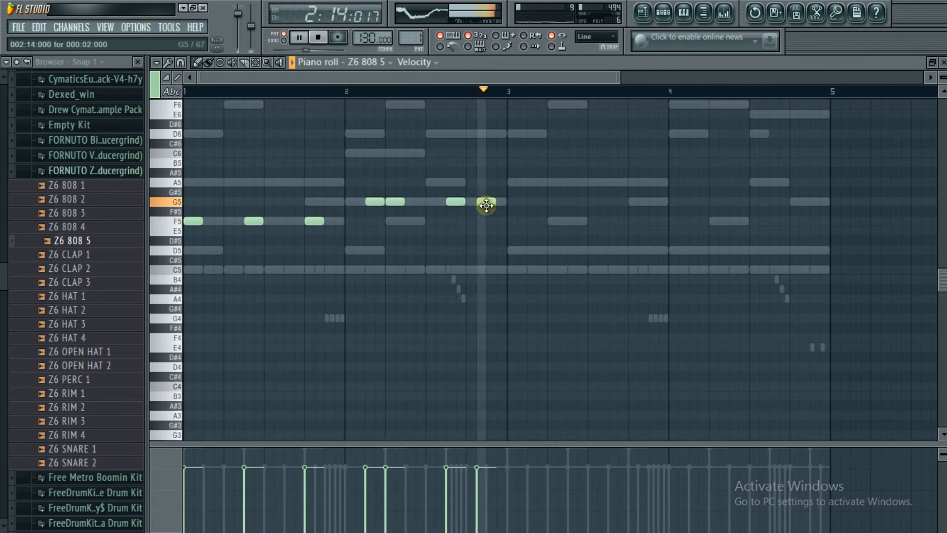
pyautogui.moveTo(490, 204); pyautogui.dragTo(481, 203)
# Place three short D5 notes in each of bars 3 and 4 of the 808 line, adjusting their timing against playback
pyautogui.click(515, 252)
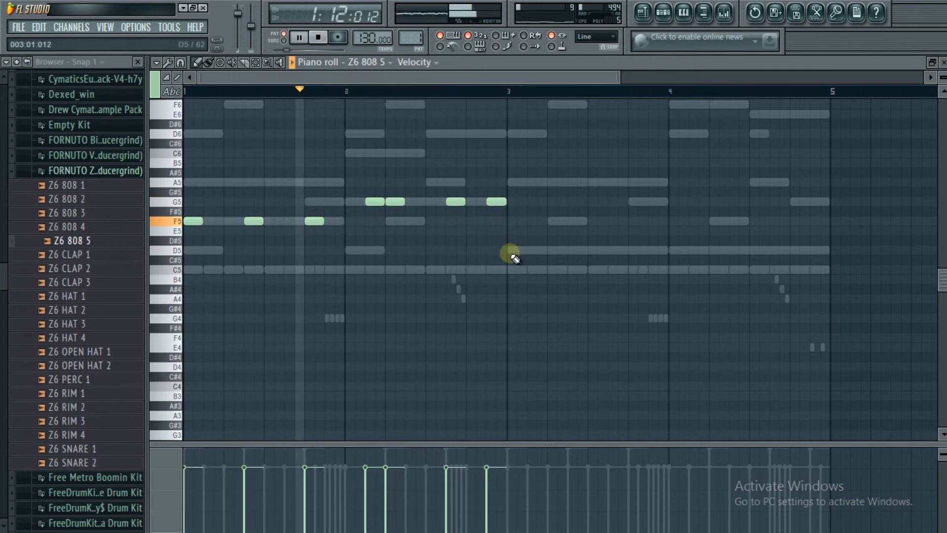
pyautogui.click(580, 252)
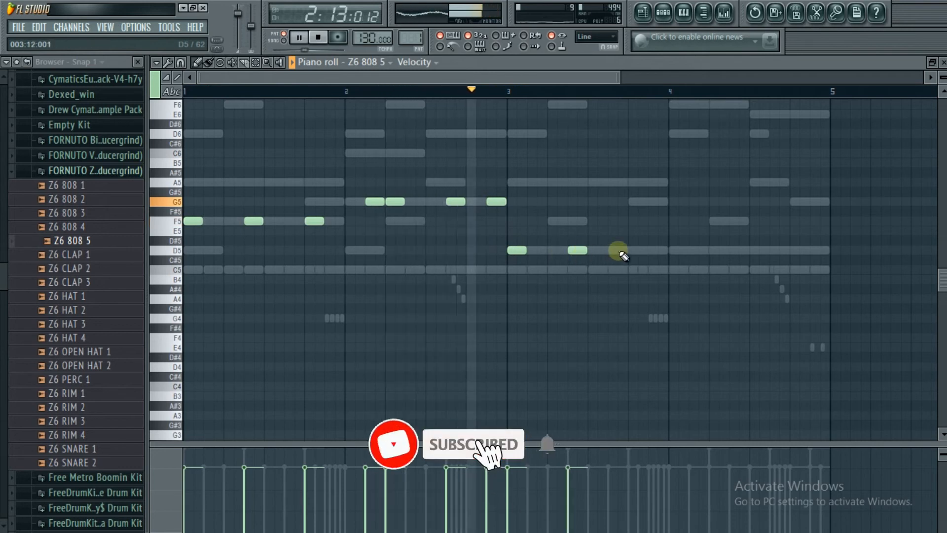
pyautogui.click(636, 252)
pyautogui.click(711, 251)
pyautogui.press('space')
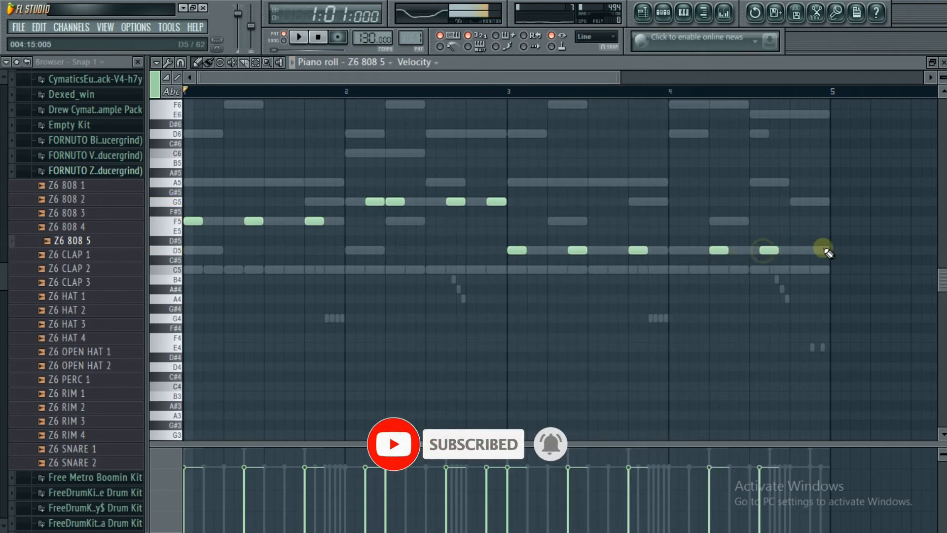
pyautogui.click(810, 249)
pyautogui.press('space')
pyautogui.moveTo(772, 252); pyautogui.dragTo(782, 255)
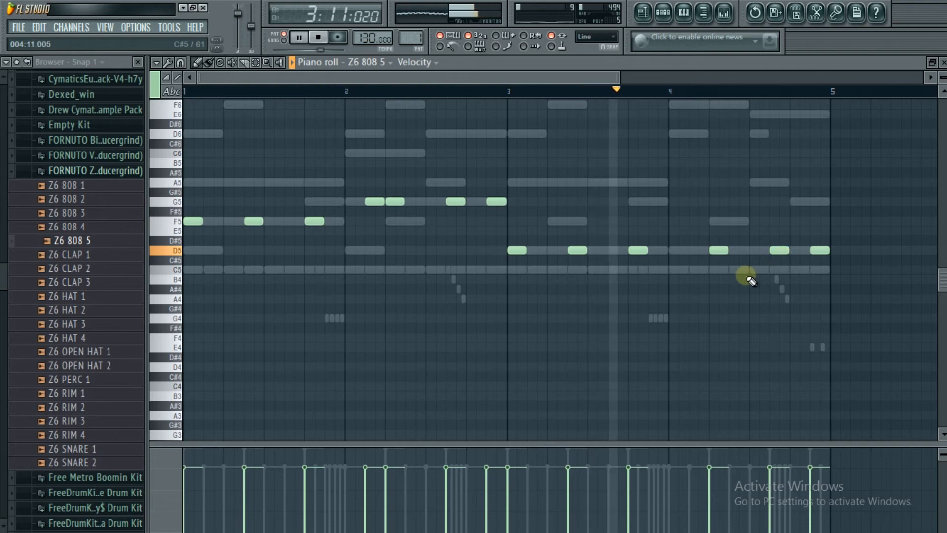
# Add a short 808 note at 4:03, raise it one octave from D5 to D6, and play the pattern
pyautogui.scroll(-1, 746, 279)
pyautogui.scroll(-2, 735, 291)
pyautogui.press('space')
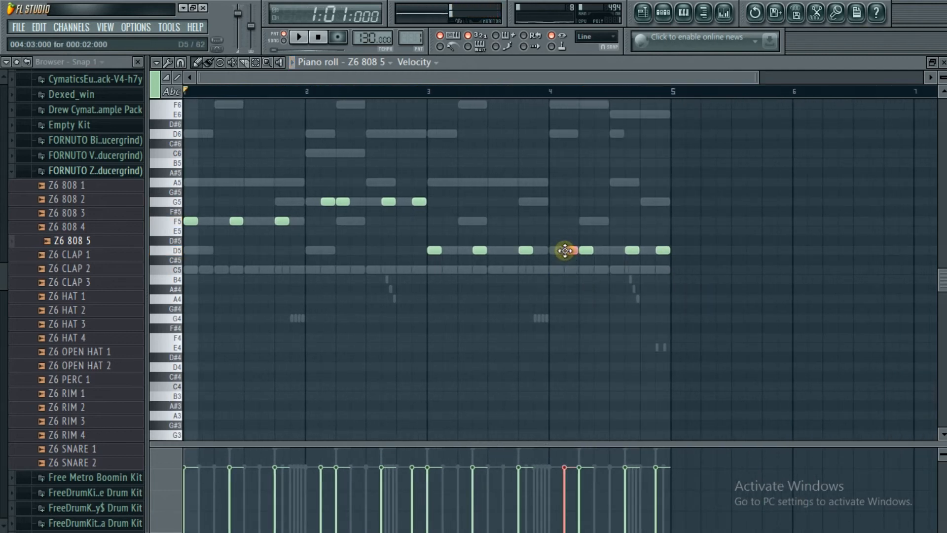
pyautogui.hotkey('ctrl', 'Up')
pyautogui.hotkey('ctrl', 'd')
pyautogui.press('space')
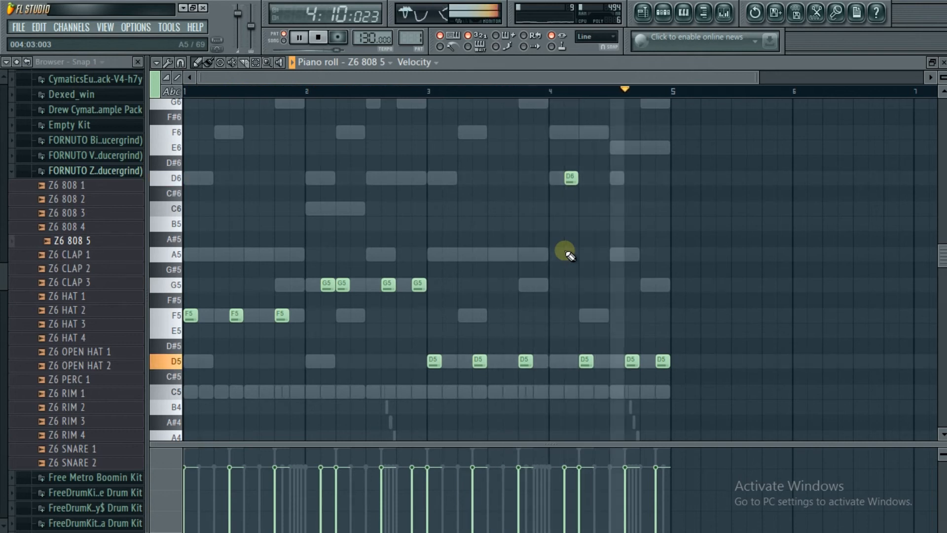
# Return to the channel list, adjust the reFX Nexus channel's volume during playback, and stop the pattern
pyautogui.press('Escape')
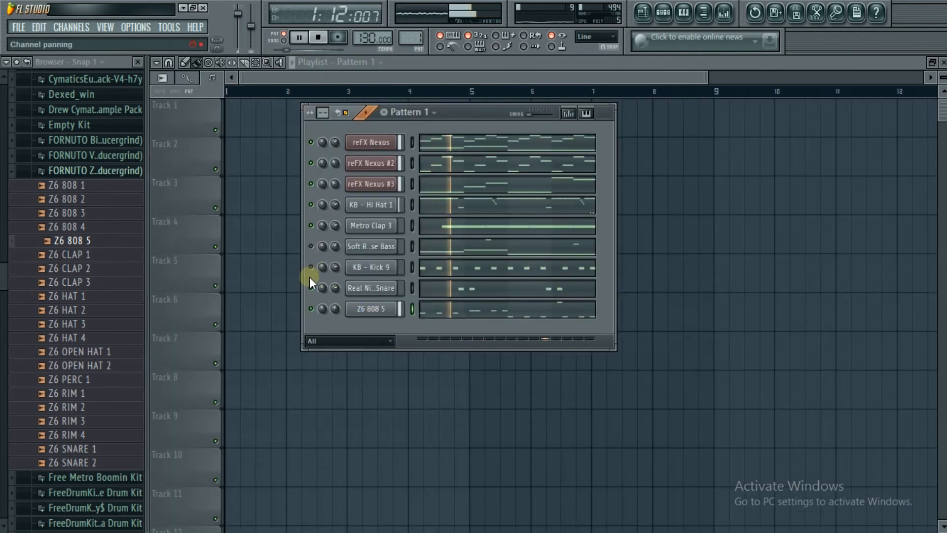
pyautogui.moveTo(333, 141); pyautogui.dragTo(332, 144)
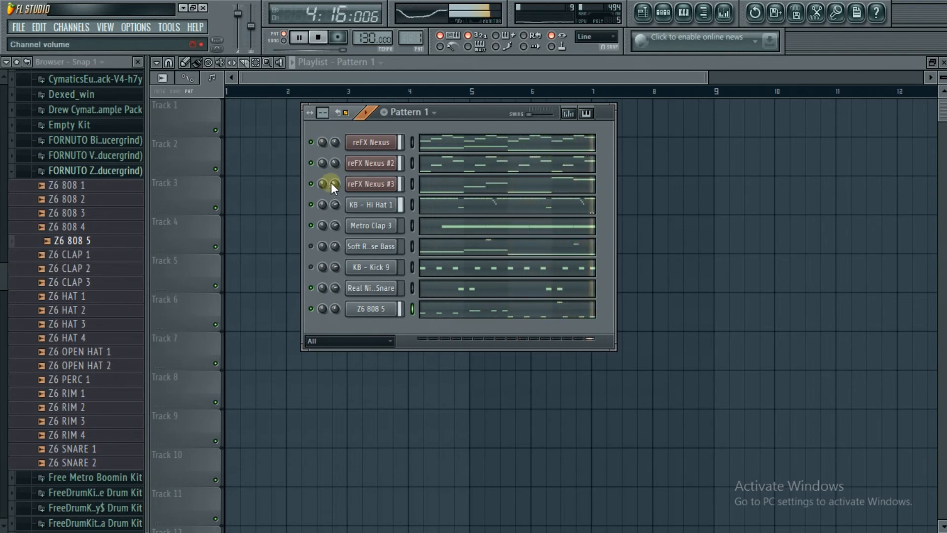
pyautogui.press('space')
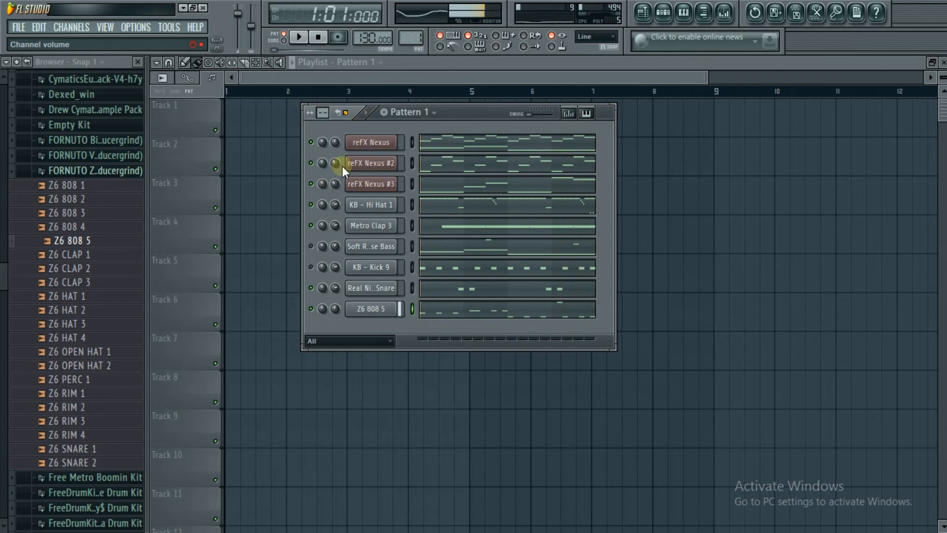
# Clone the reFX Nexus channel and copy its melody notes into the clone
pyautogui.rightClick(373, 143)
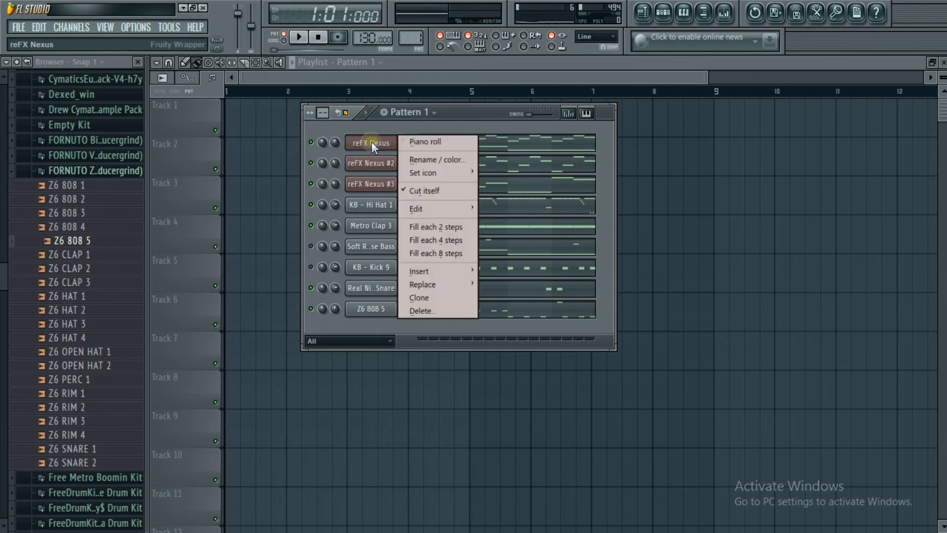
pyautogui.click(428, 300)
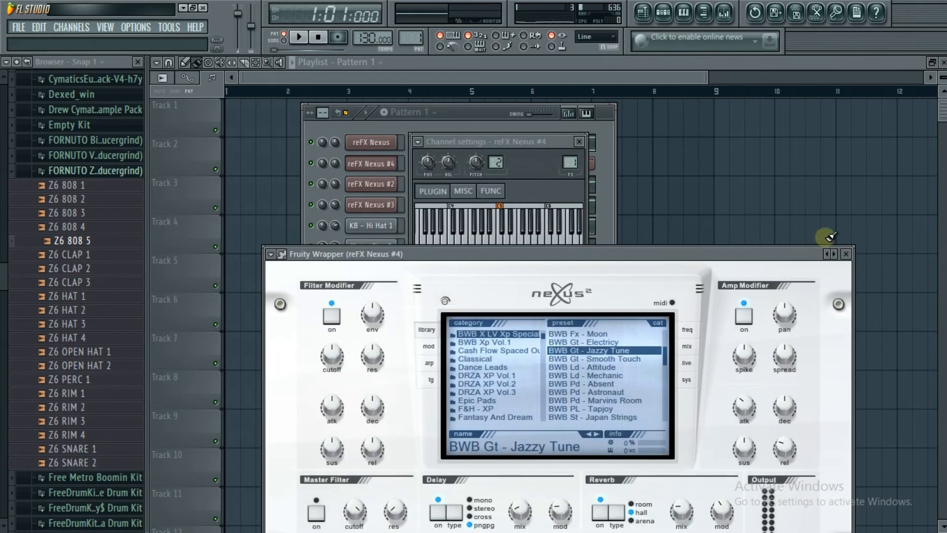
pyautogui.click(846, 254)
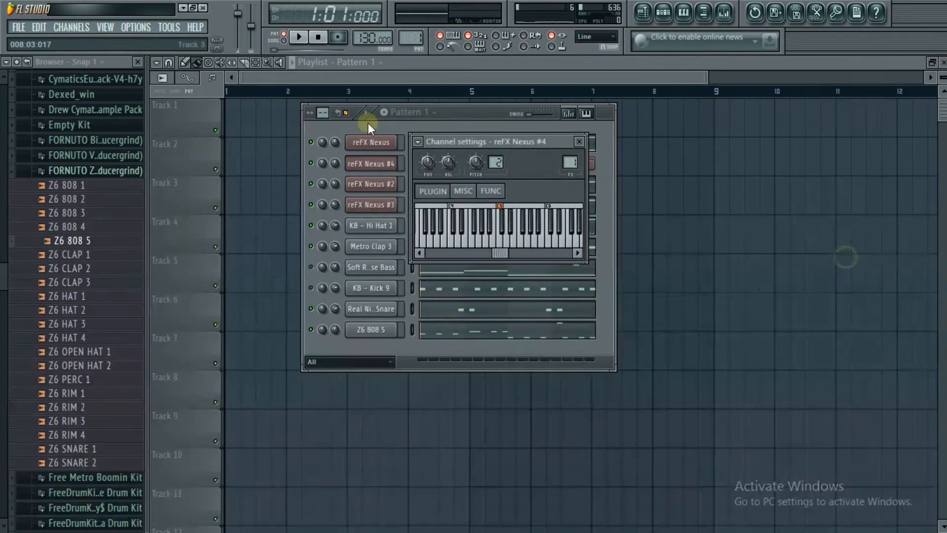
pyautogui.click(579, 143)
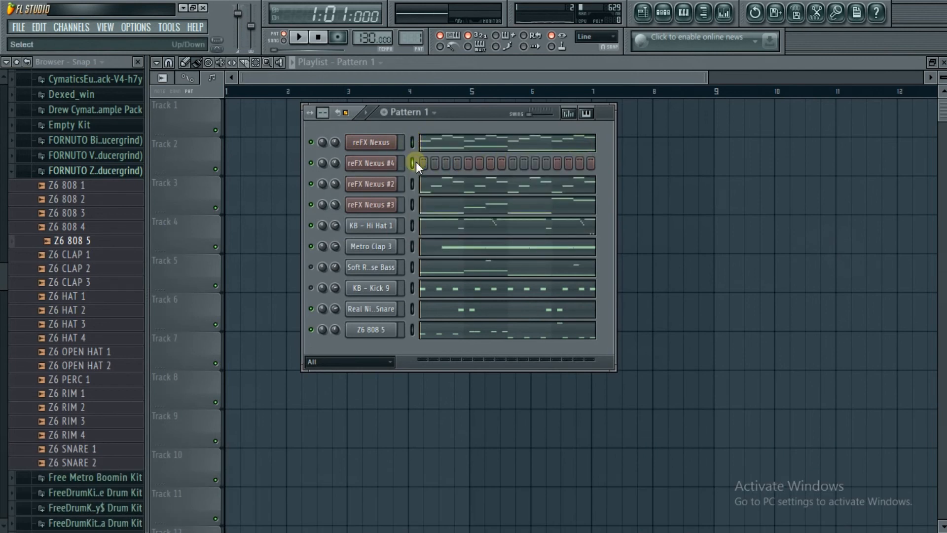
pyautogui.click(414, 163)
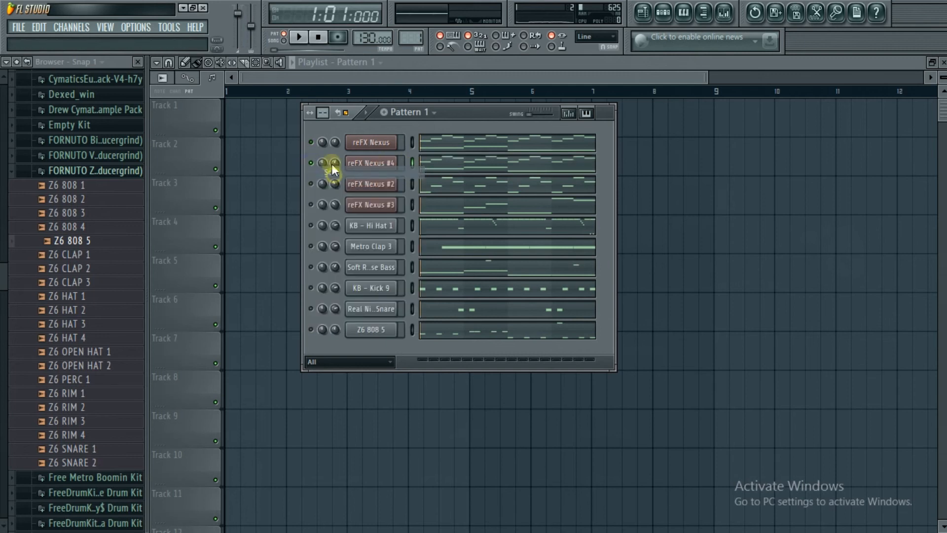
# Transpose all notes of the reFX Nexus #4 melody down one octave and play it back
pyautogui.press('space')
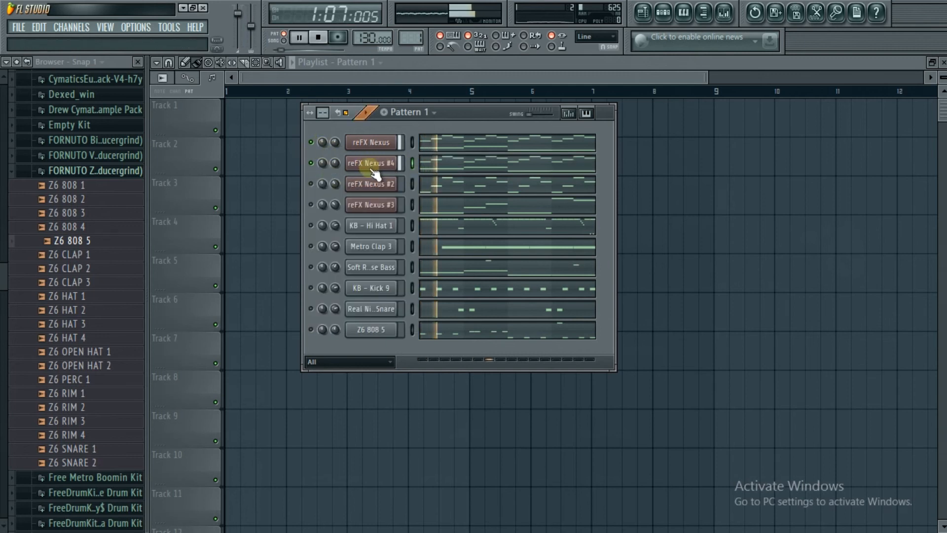
pyautogui.click(447, 168)
pyautogui.press('space')
pyautogui.scroll(-8, 443, 166)
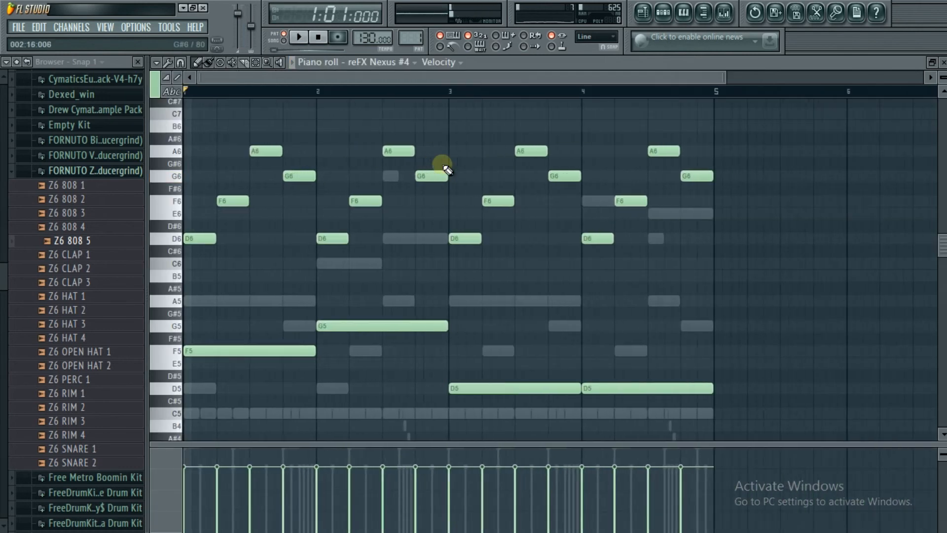
pyautogui.hotkey('ctrl', 'Down')
pyautogui.press('space')
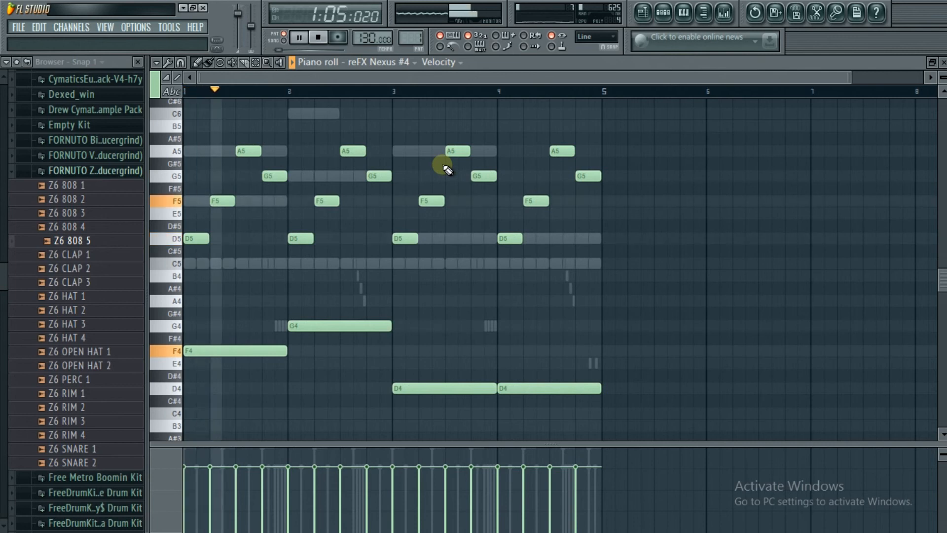
# Compare reFX Nexus #4 with the original reFX Nexus channel and raise the original's volume slightly
pyautogui.press('F7')
pyautogui.click(311, 143)
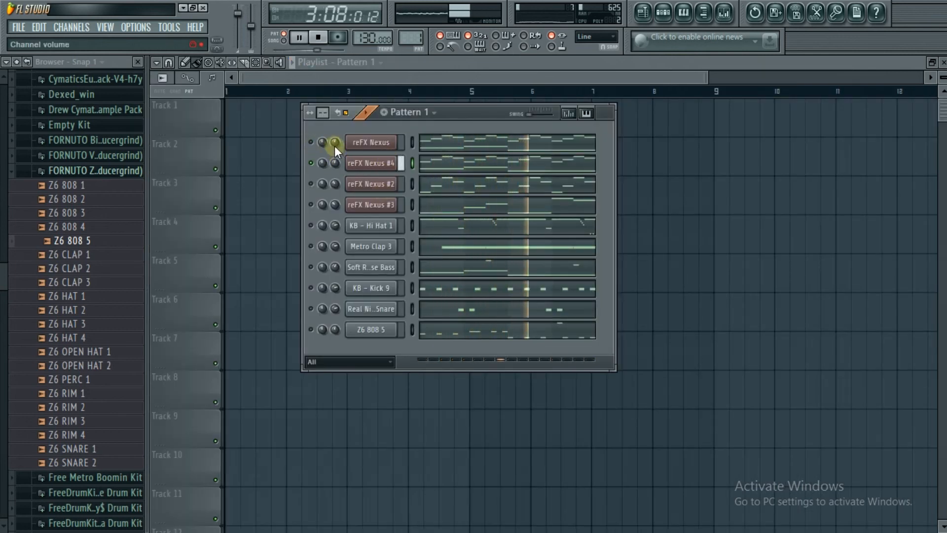
pyautogui.moveTo(336, 143); pyautogui.dragTo(335, 139)
pyautogui.press('space')
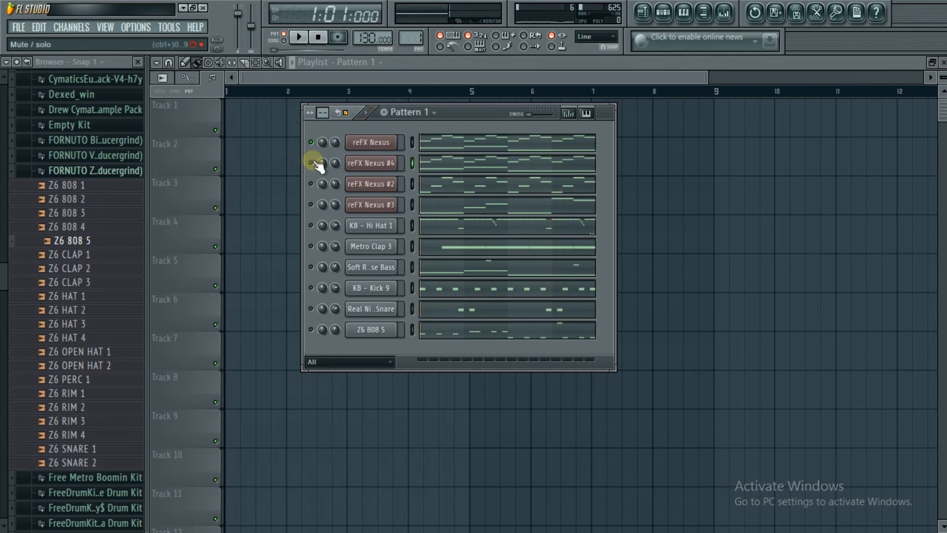
pyautogui.moveTo(410, 152); pyautogui.dragTo(410, 330)
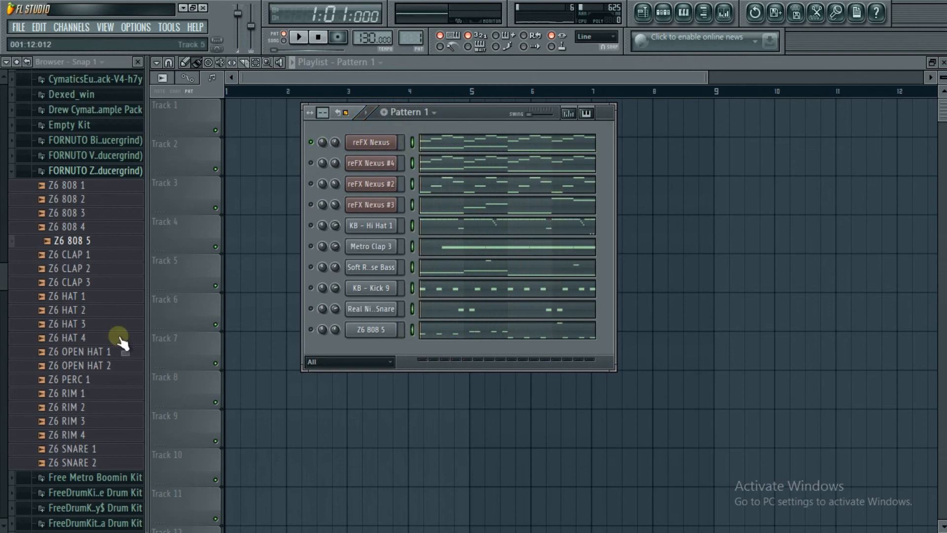
# Find the Open Hats folder of the Kanzii Beats XXXTENSION Drum Kit in the sample browser
pyautogui.click(87, 171)
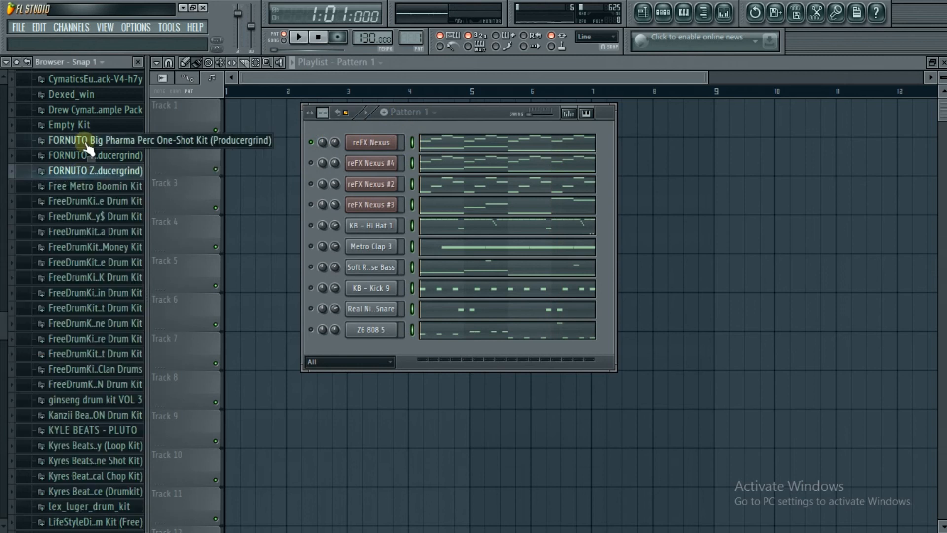
pyautogui.scroll(-5, 98, 321)
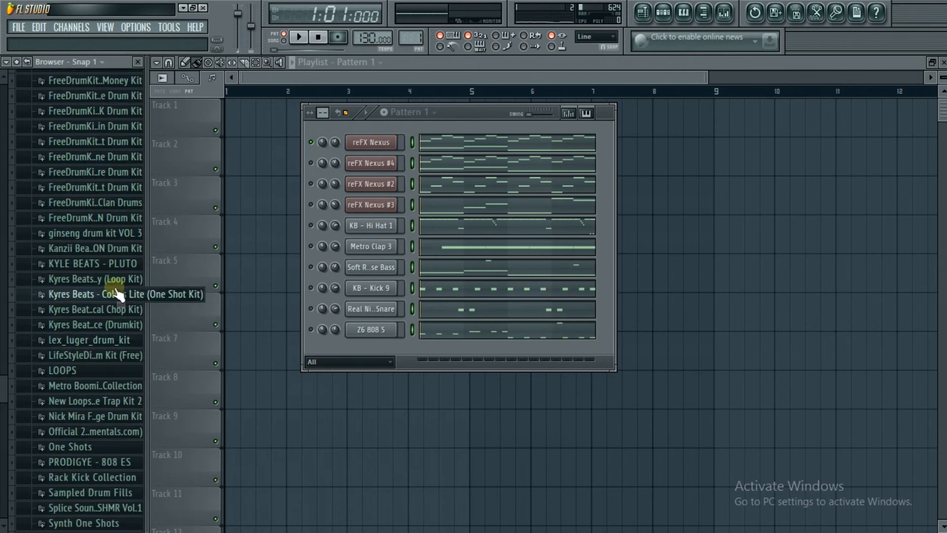
pyautogui.click(95, 248)
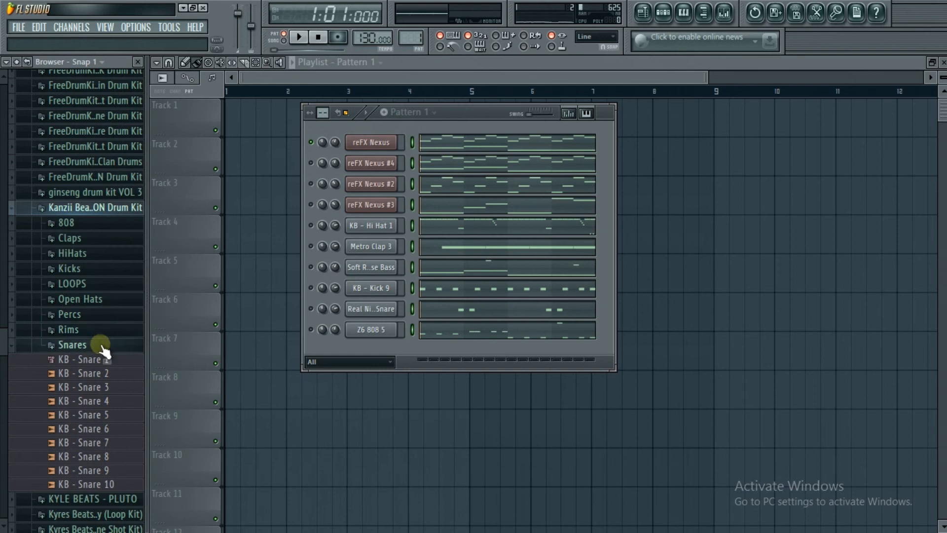
pyautogui.click(95, 299)
# Audition the open hat samples and add KB - Open Hat 5 as a new channel
pyautogui.click(96, 329)
pyautogui.click(106, 341)
pyautogui.click(109, 356)
pyautogui.click(113, 369)
pyautogui.click(113, 383)
pyautogui.moveTo(114, 368); pyautogui.dragTo(359, 348)
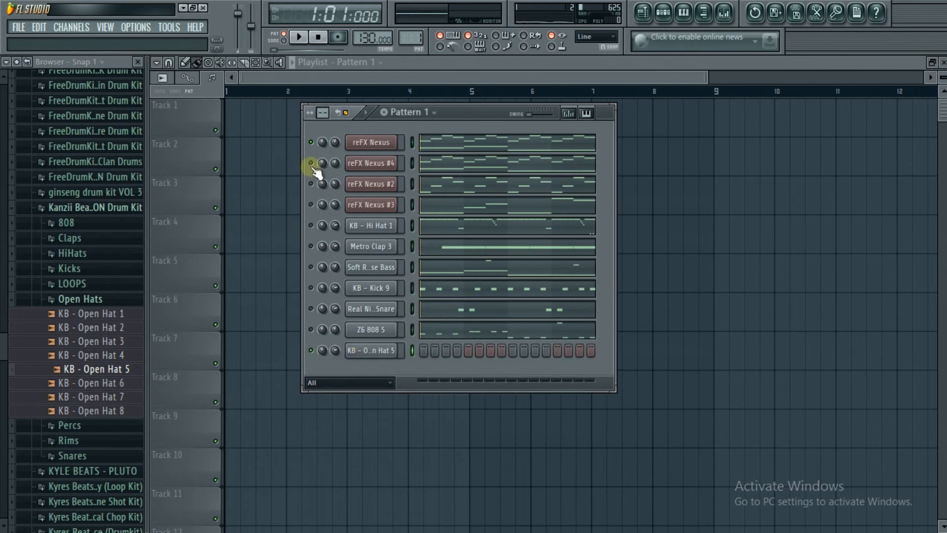
# Reactivate the channels except Soft Reese Bass and KB - Kick 9, and play the pattern
pyautogui.rightClick(311, 140)
pyautogui.click(318, 144)
pyautogui.rightClick(311, 140)
pyautogui.click(319, 143)
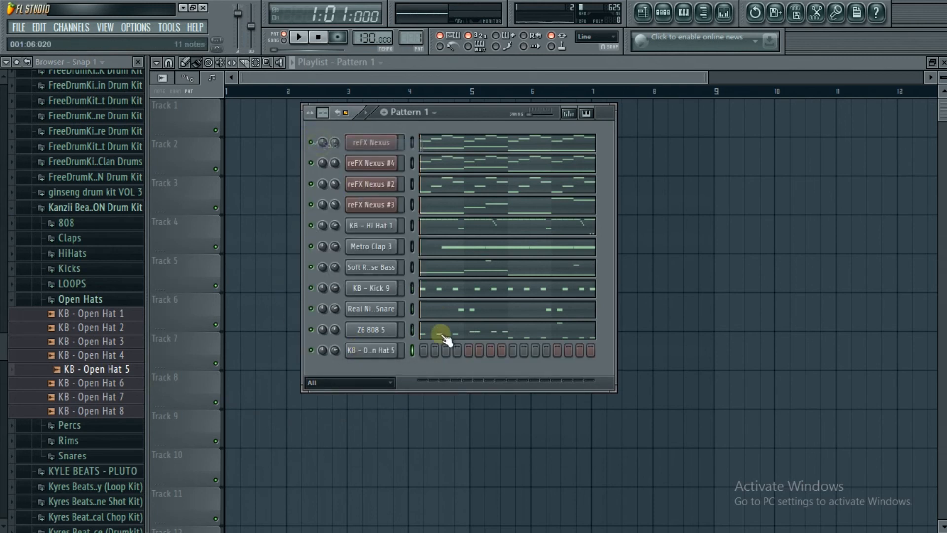
pyautogui.press('space')
pyautogui.press('space')
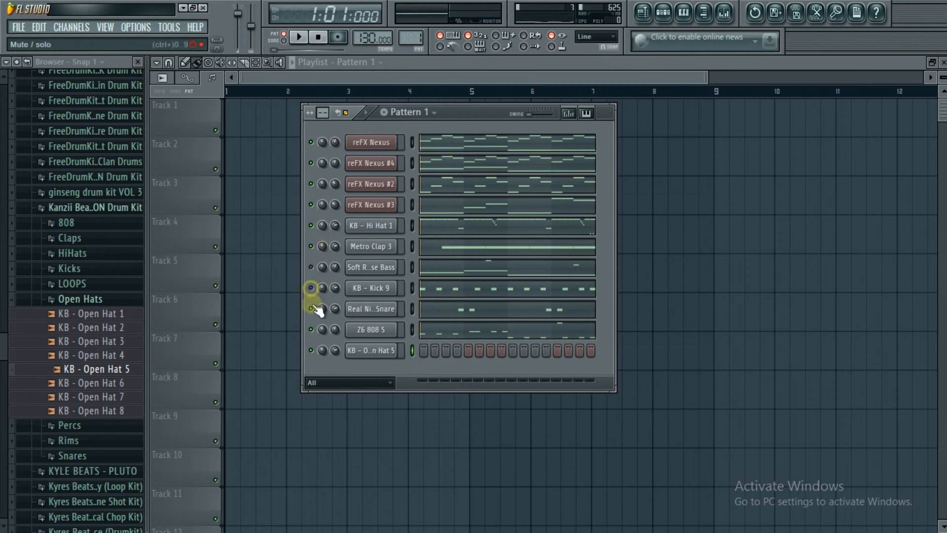
# Open the KB - Open Hat 5 piano roll and place a short F4 note at 2:05 during playback
pyautogui.rightClick(374, 354)
pyautogui.click(430, 329)
pyautogui.press('space')
pyautogui.scroll(-5, 428, 329)
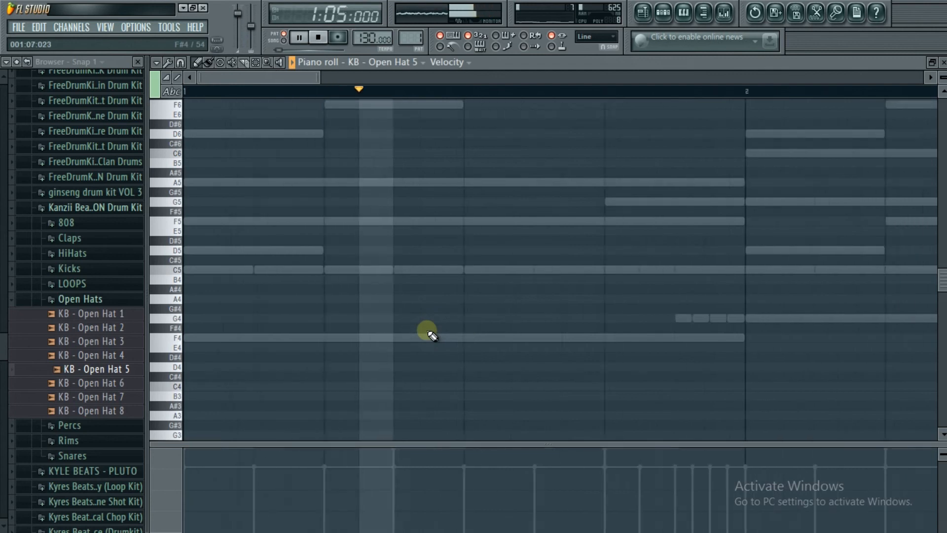
pyautogui.press('space')
pyautogui.press('space')
pyautogui.scroll(-3, 395, 338)
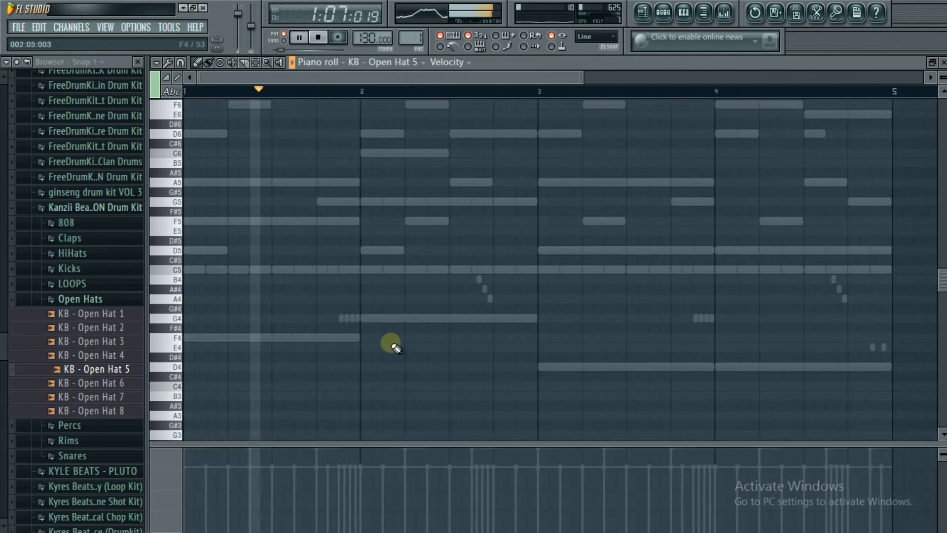
pyautogui.click(407, 338)
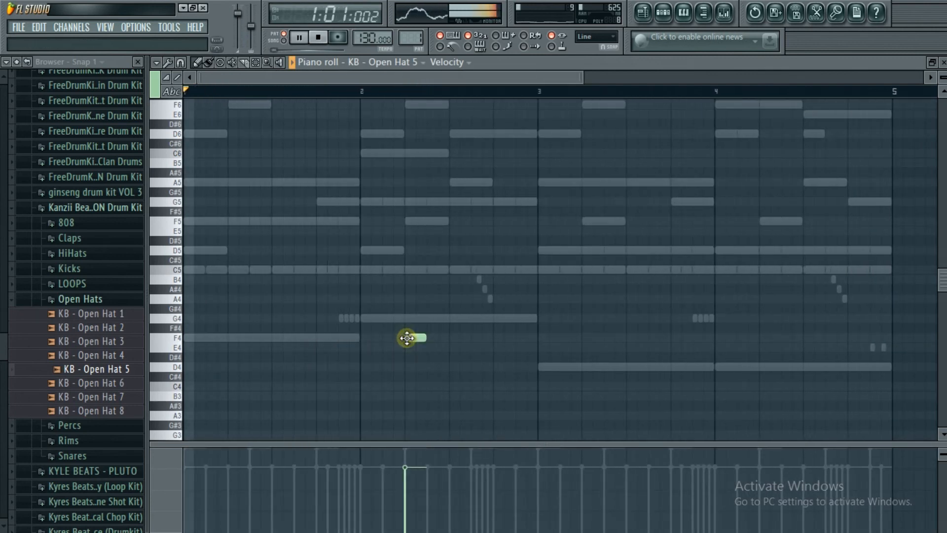
pyautogui.scroll(-2, 408, 337)
pyautogui.scroll(-1, 459, 349)
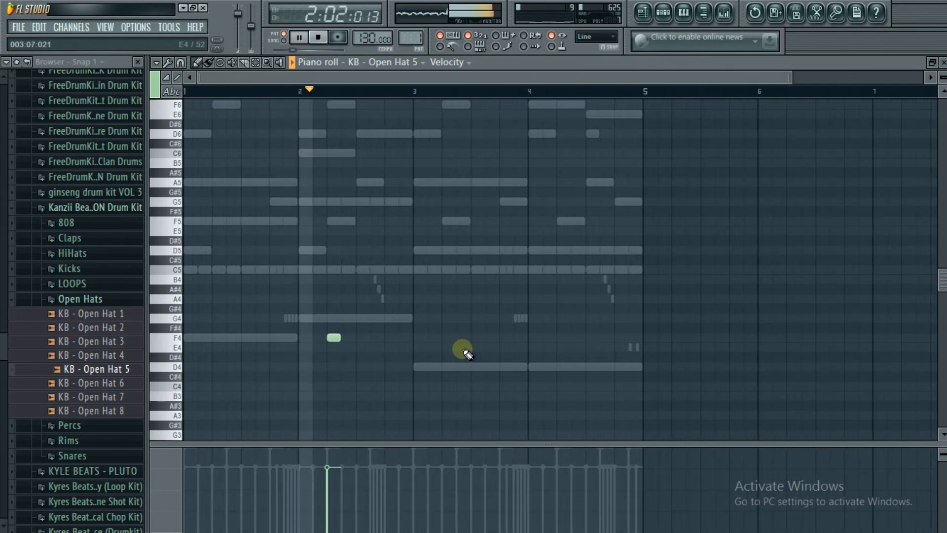
pyautogui.scroll(-1, 392, 353)
pyautogui.press('space')
# Move the open hat note at 2:05 to C5 and add a matching C5 note at 4:05
pyautogui.rightClick(324, 336)
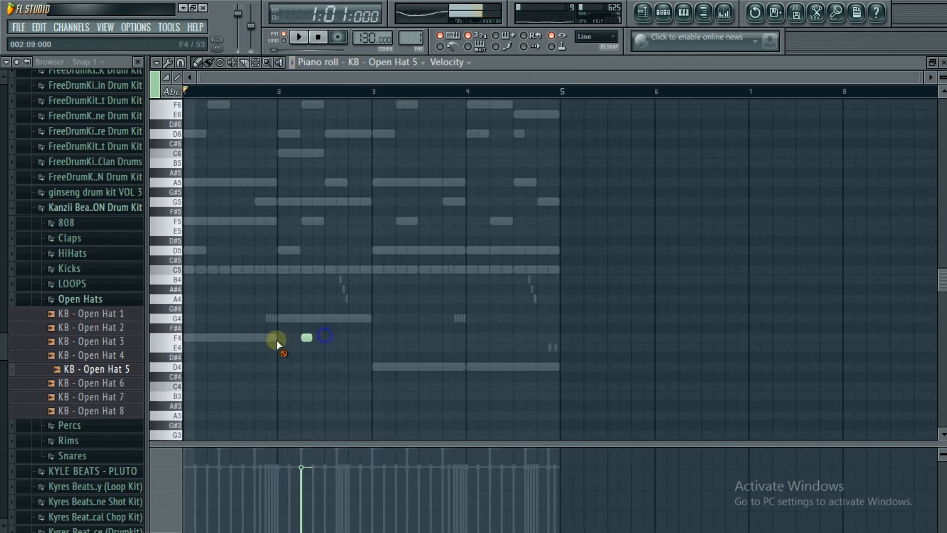
pyautogui.click(420, 270)
pyautogui.press('space')
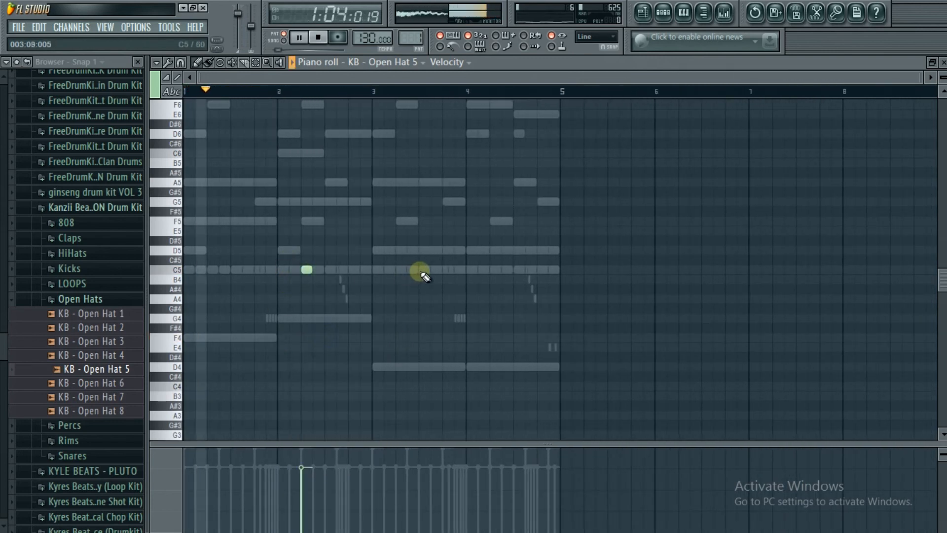
pyautogui.moveTo(420, 271); pyautogui.dragTo(494, 280)
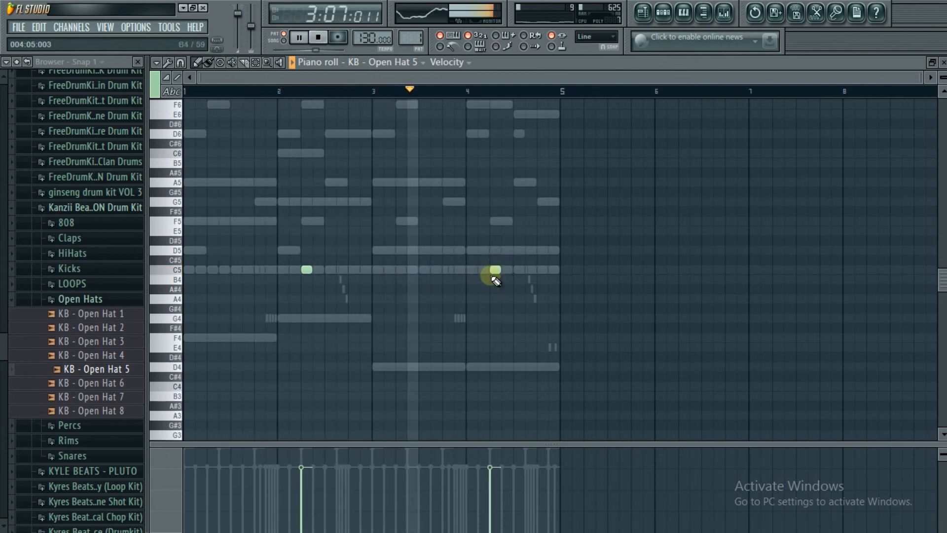
pyautogui.press('Escape')
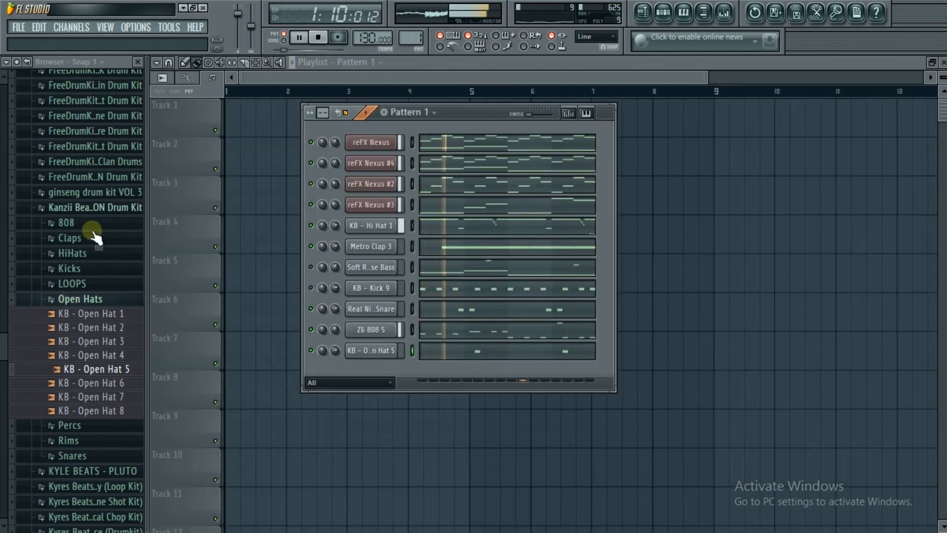
# Collapse the Kanzii Beats kit and look through the other drum kits while the pattern plays
pyautogui.click(101, 210)
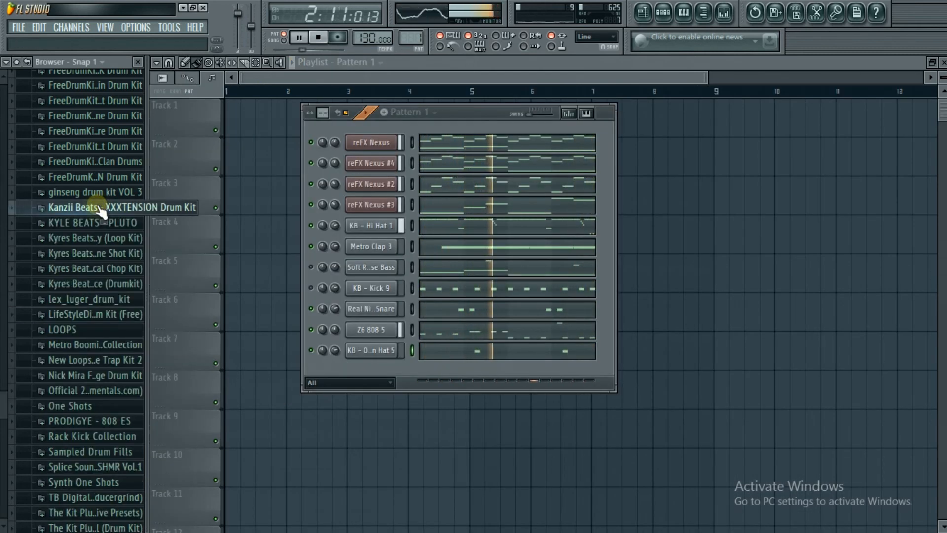
pyautogui.scroll(4, 91, 262)
pyautogui.scroll(3, 91, 263)
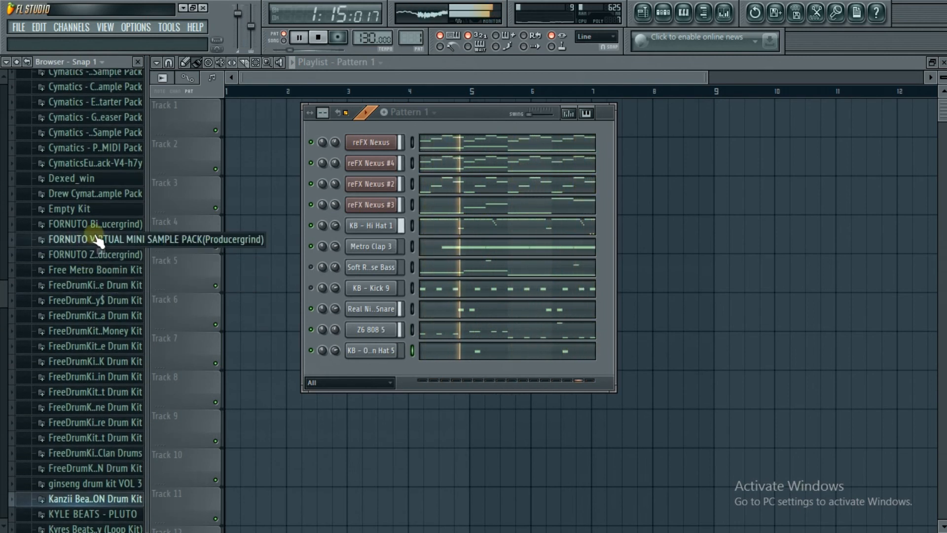
pyautogui.press('space')
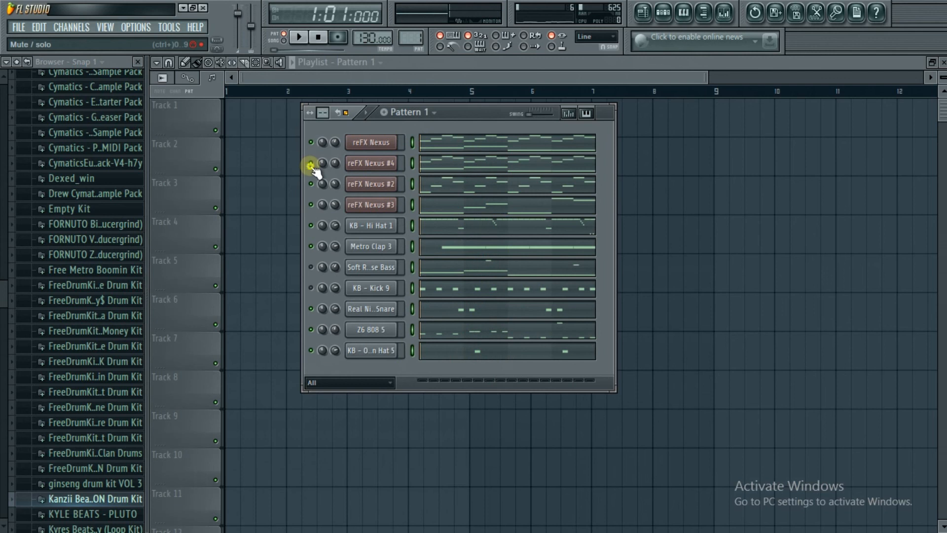
# Solo the reFX Nexus channel and route all selected channels to separate mixer tracks starting at Insert 1
pyautogui.rightClick(312, 142)
pyautogui.click(321, 148)
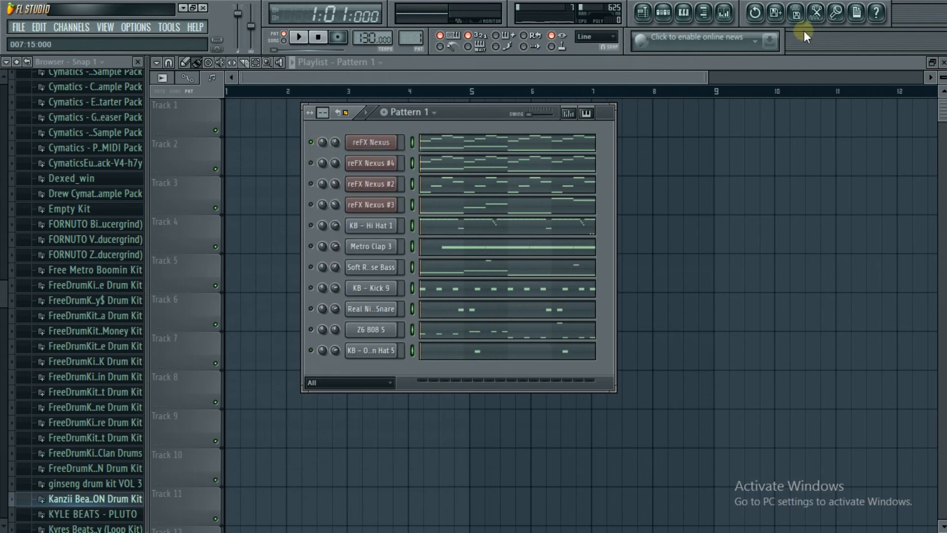
pyautogui.click(725, 15)
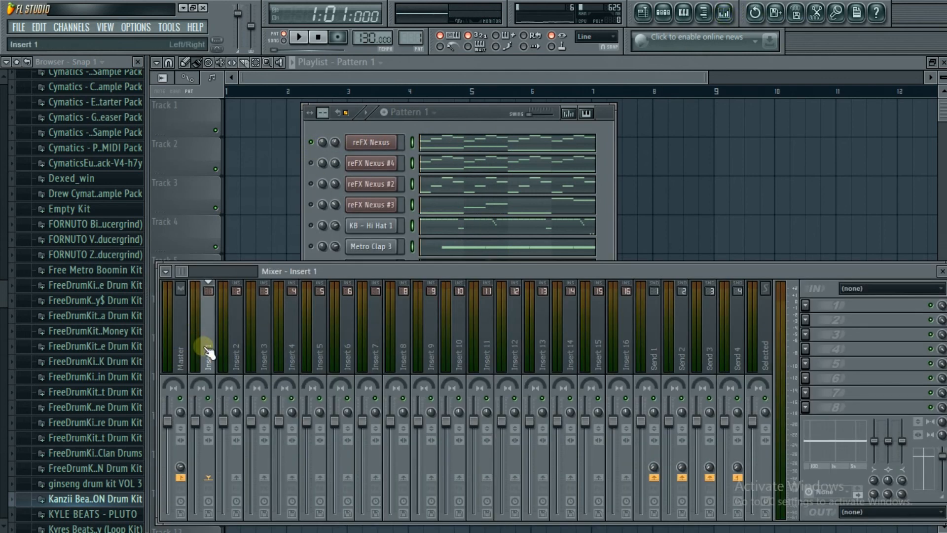
pyautogui.hotkey('ctrl', 'l')
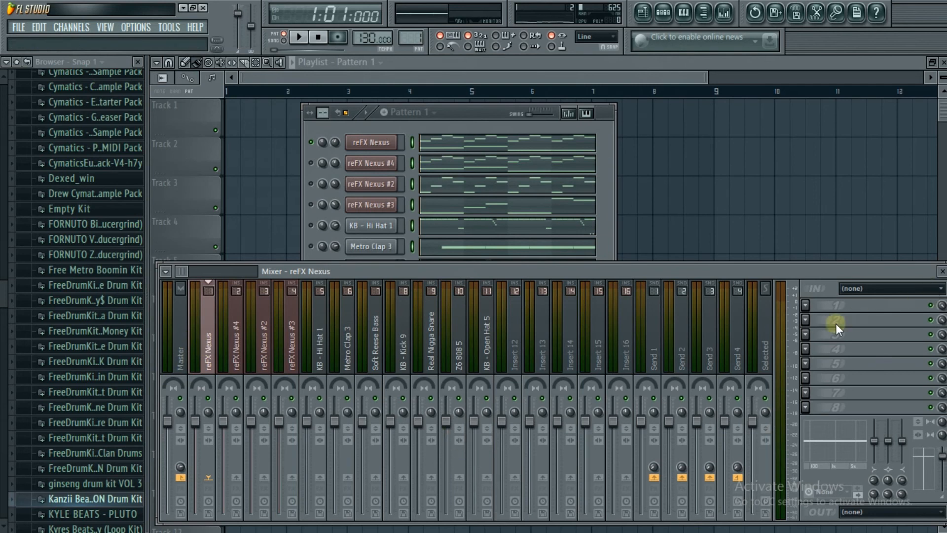
# Add Gross Beat to the first effect slot of the reFX Nexus mixer track and set its time effect to 1/2 Speed
pyautogui.click(806, 307)
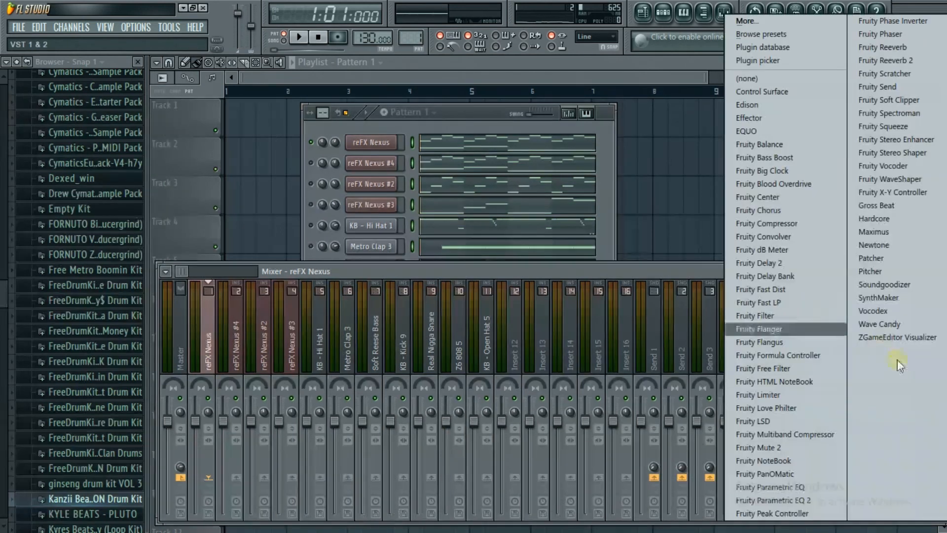
pyautogui.click(872, 205)
pyautogui.click(742, 142)
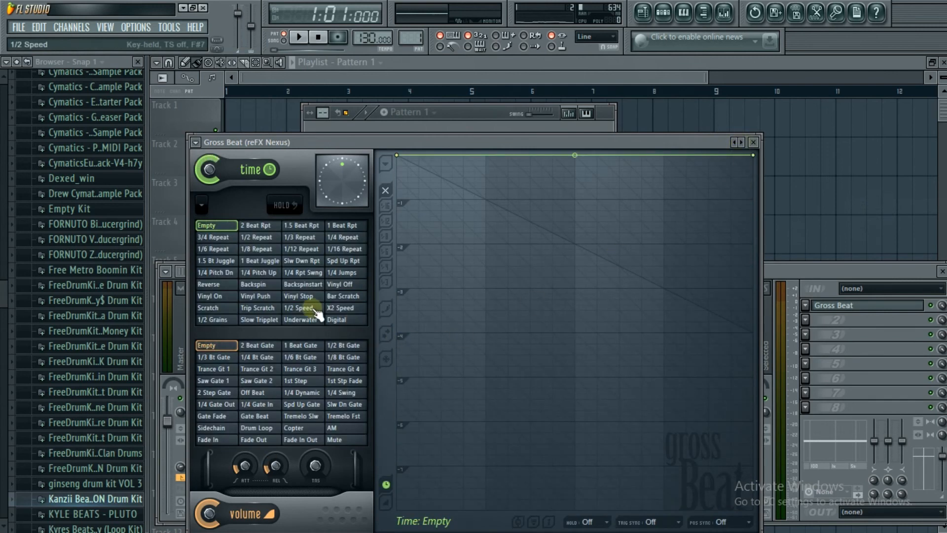
pyautogui.click(302, 308)
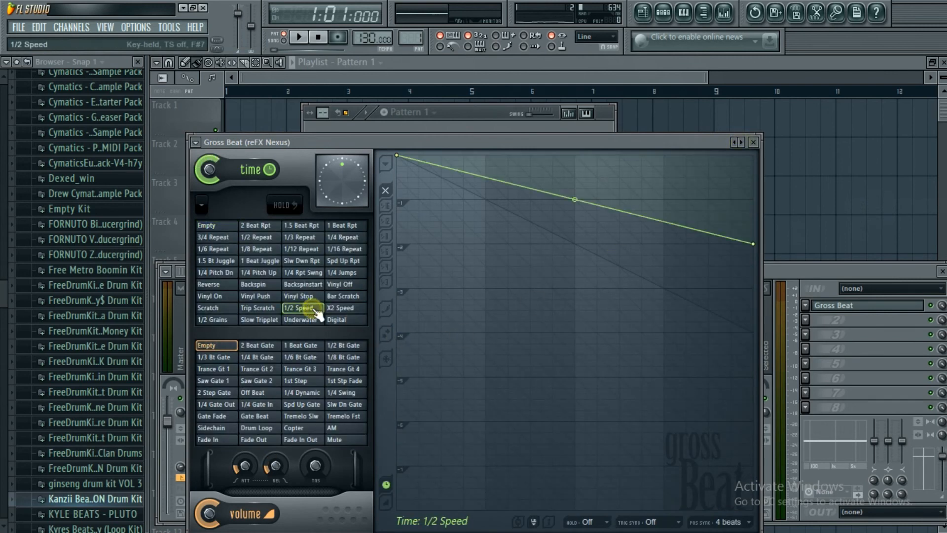
pyautogui.click(753, 143)
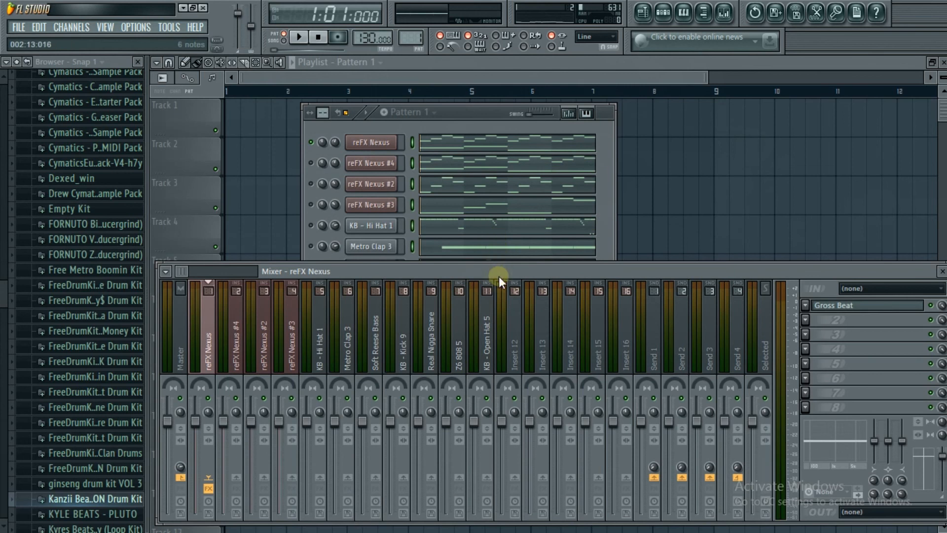
# Play the pattern with the half-speed effect and view the reFX Nexus melody in its piano roll
pyautogui.press('space')
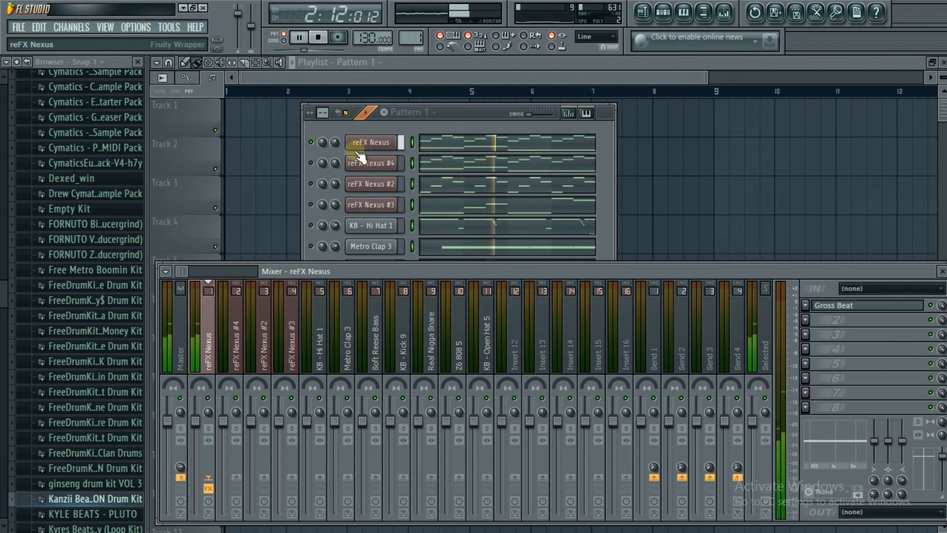
pyautogui.click(430, 144)
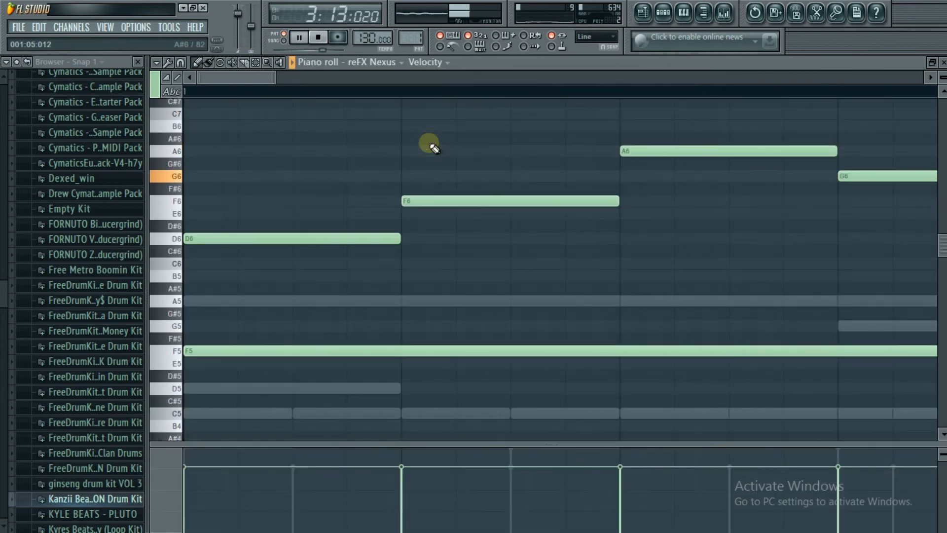
pyautogui.scroll(-8, 434, 148)
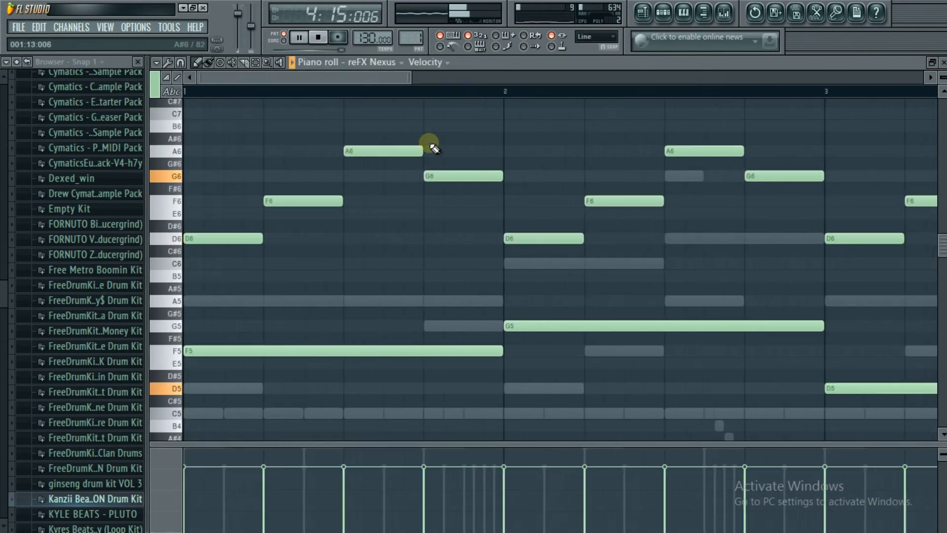
pyautogui.scroll(-1, 434, 148)
# Play the full song arrangement from the beginning and save the SUM MORE project
pyautogui.hotkey('ctrl', 'Up')
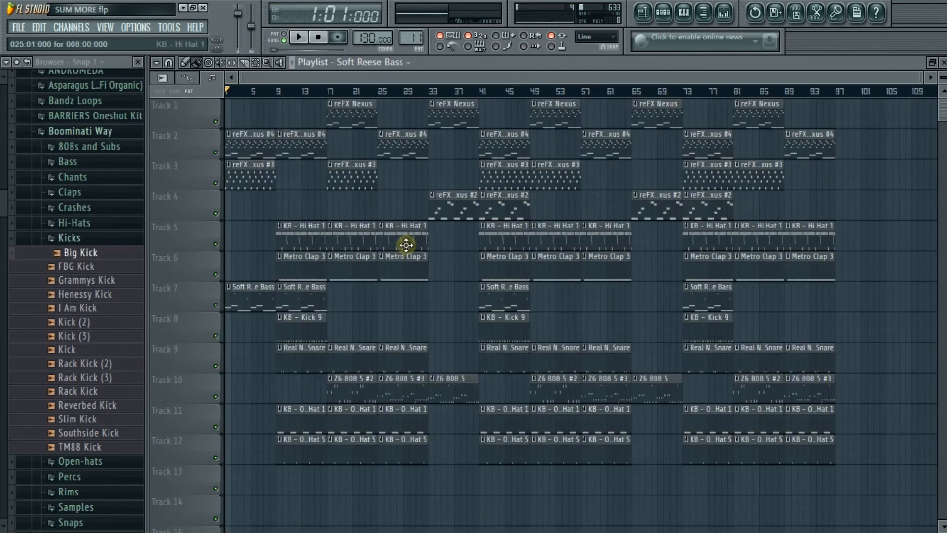
pyautogui.press('space')
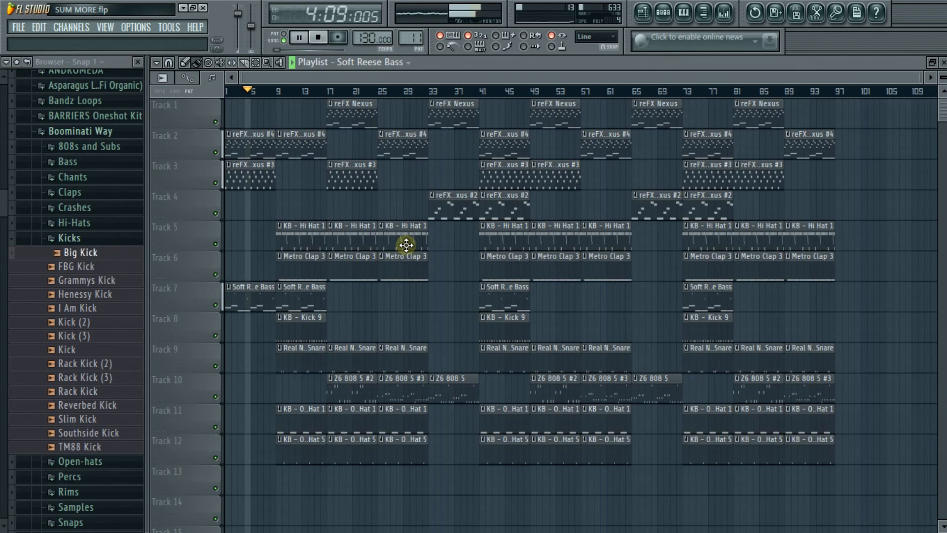
pyautogui.hotkey('ctrl', 's')
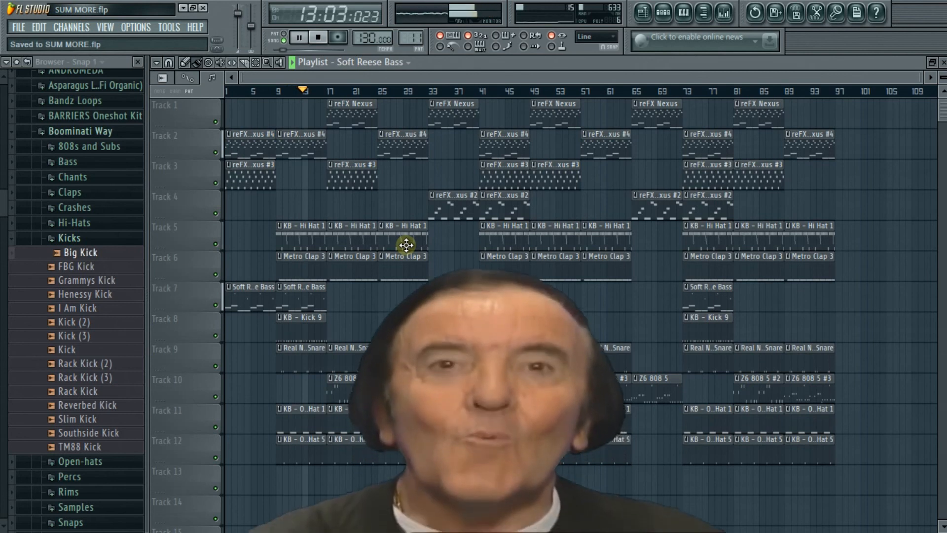
# Browse from the Boominati Way kit to the Kanzii Beats kit, collapse its Kicks and Open Hats folders, and stop playback
pyautogui.click(93, 129)
pyautogui.scroll(-5, 69, 311)
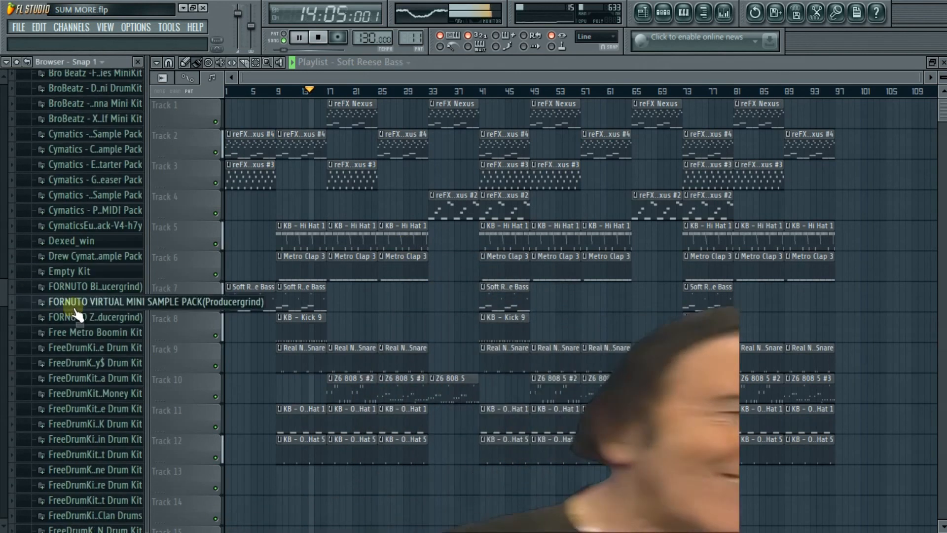
pyautogui.scroll(-3, 74, 332)
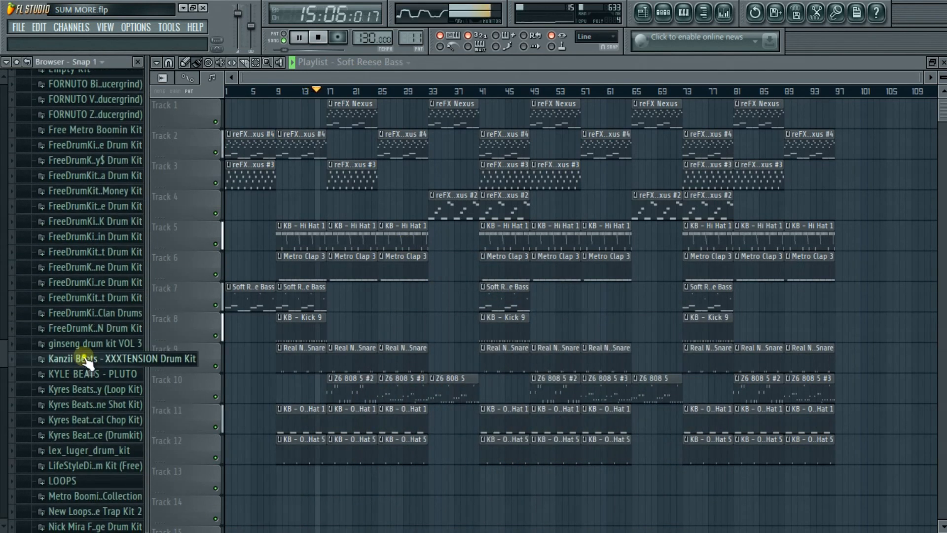
pyautogui.click(79, 360)
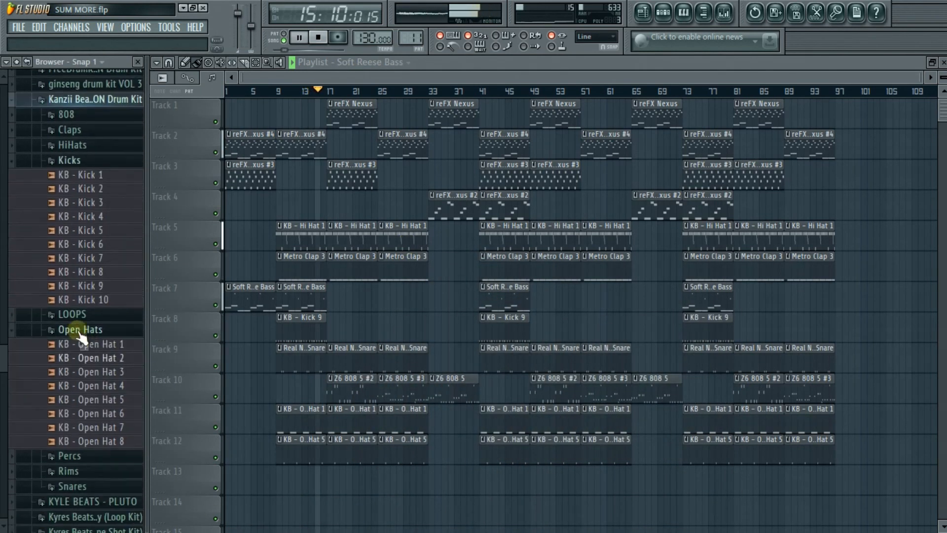
pyautogui.click(89, 160)
pyautogui.click(92, 190)
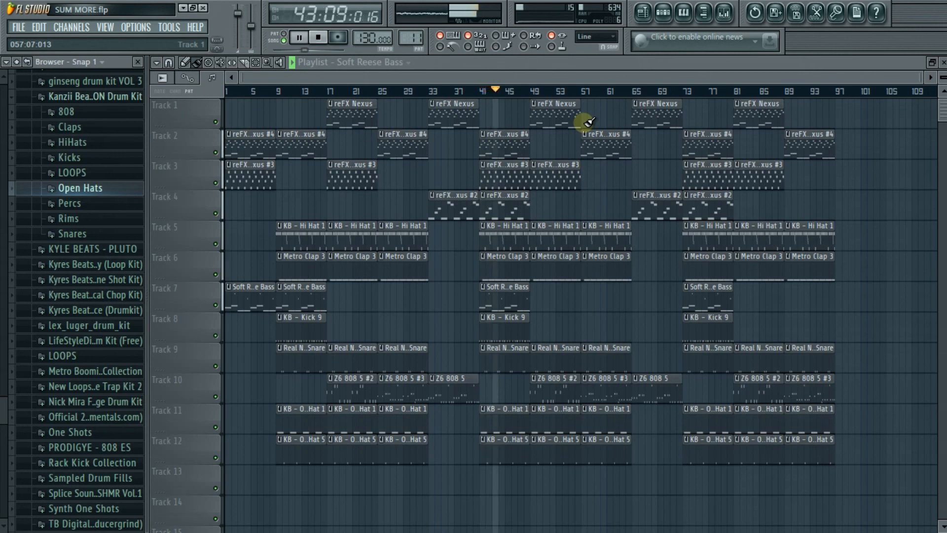
pyautogui.press('space')
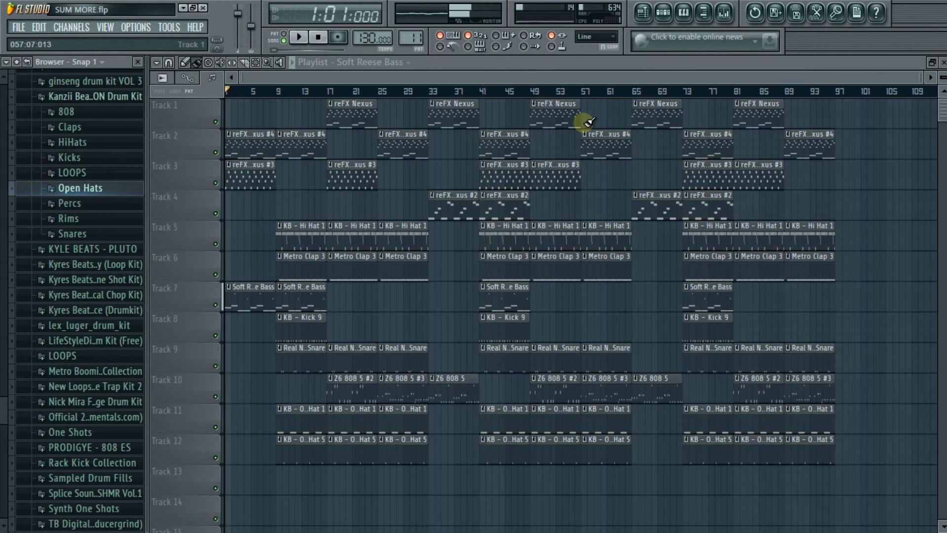